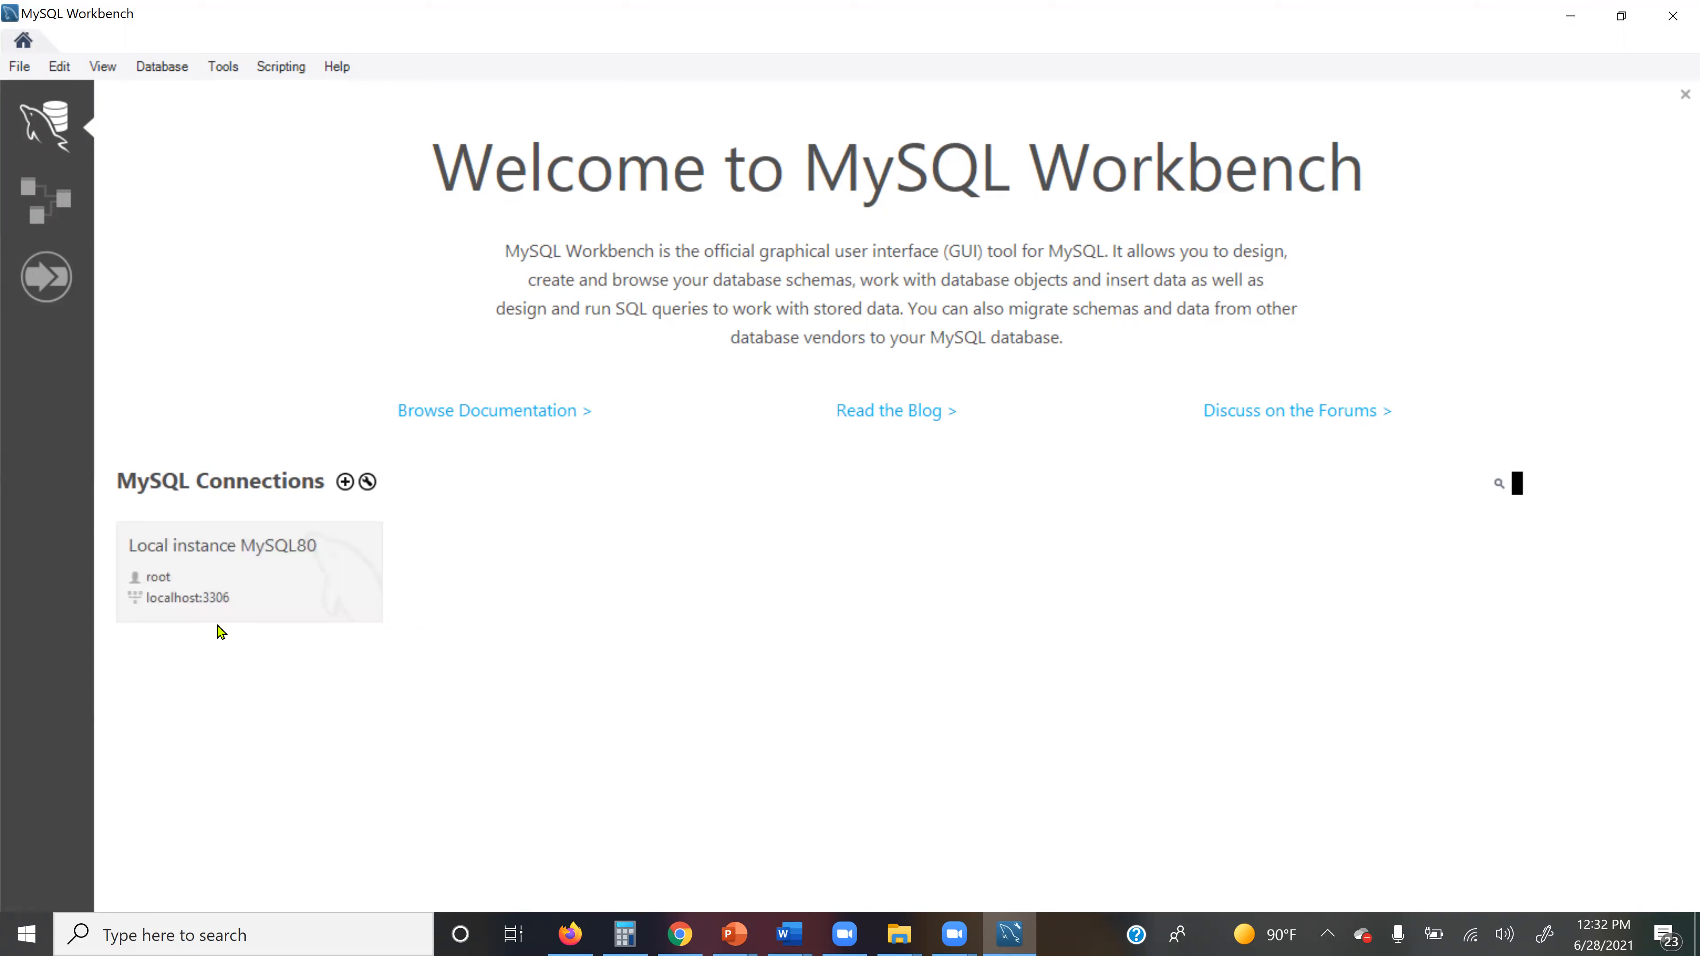
Step: Open the Local instance MySQL80 connection and overwrite the six old note lines in SQL File 3
click(223, 574)
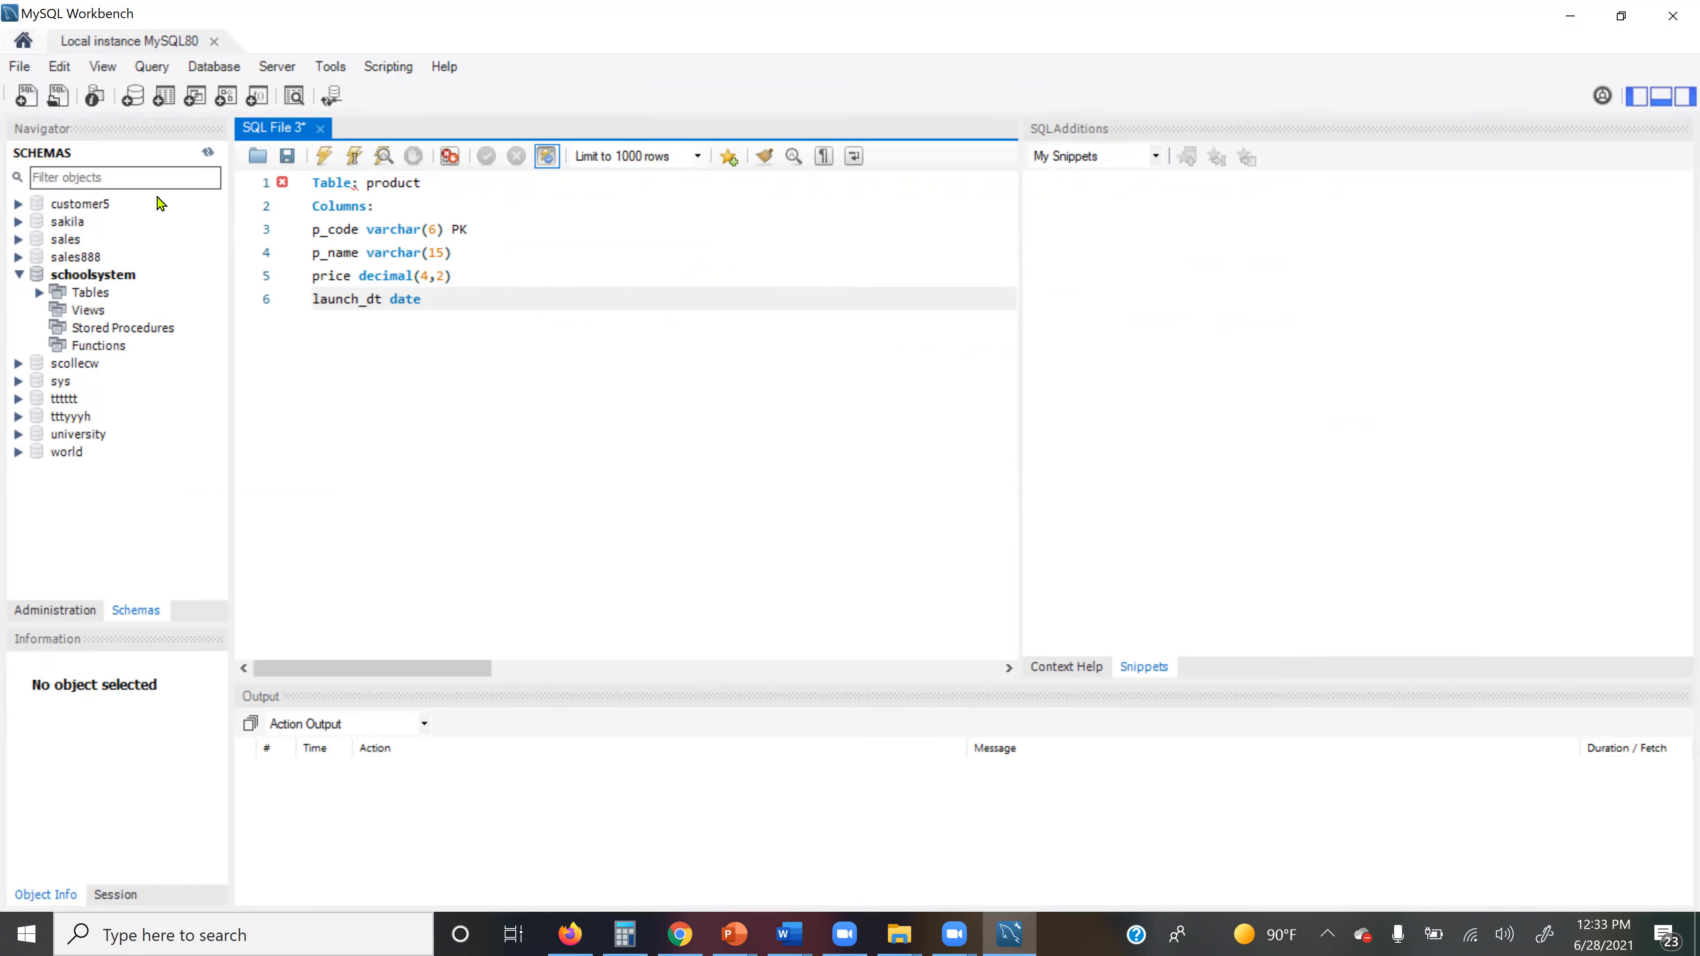
drag(315, 183, 648, 348)
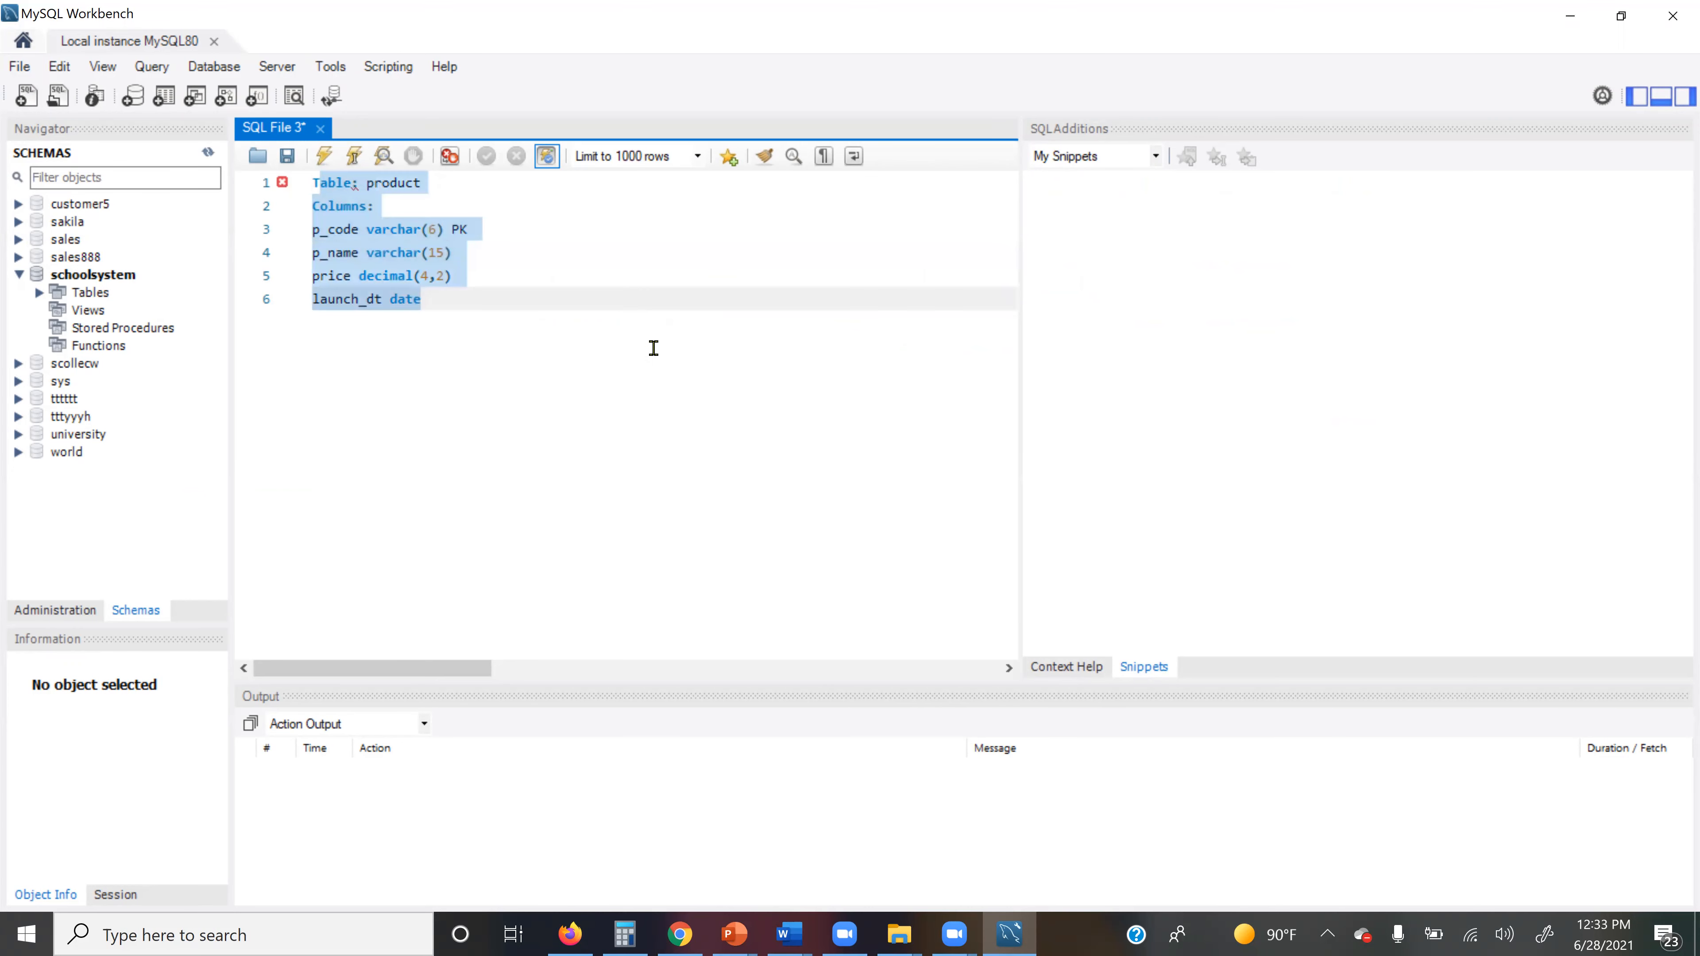
text(T)
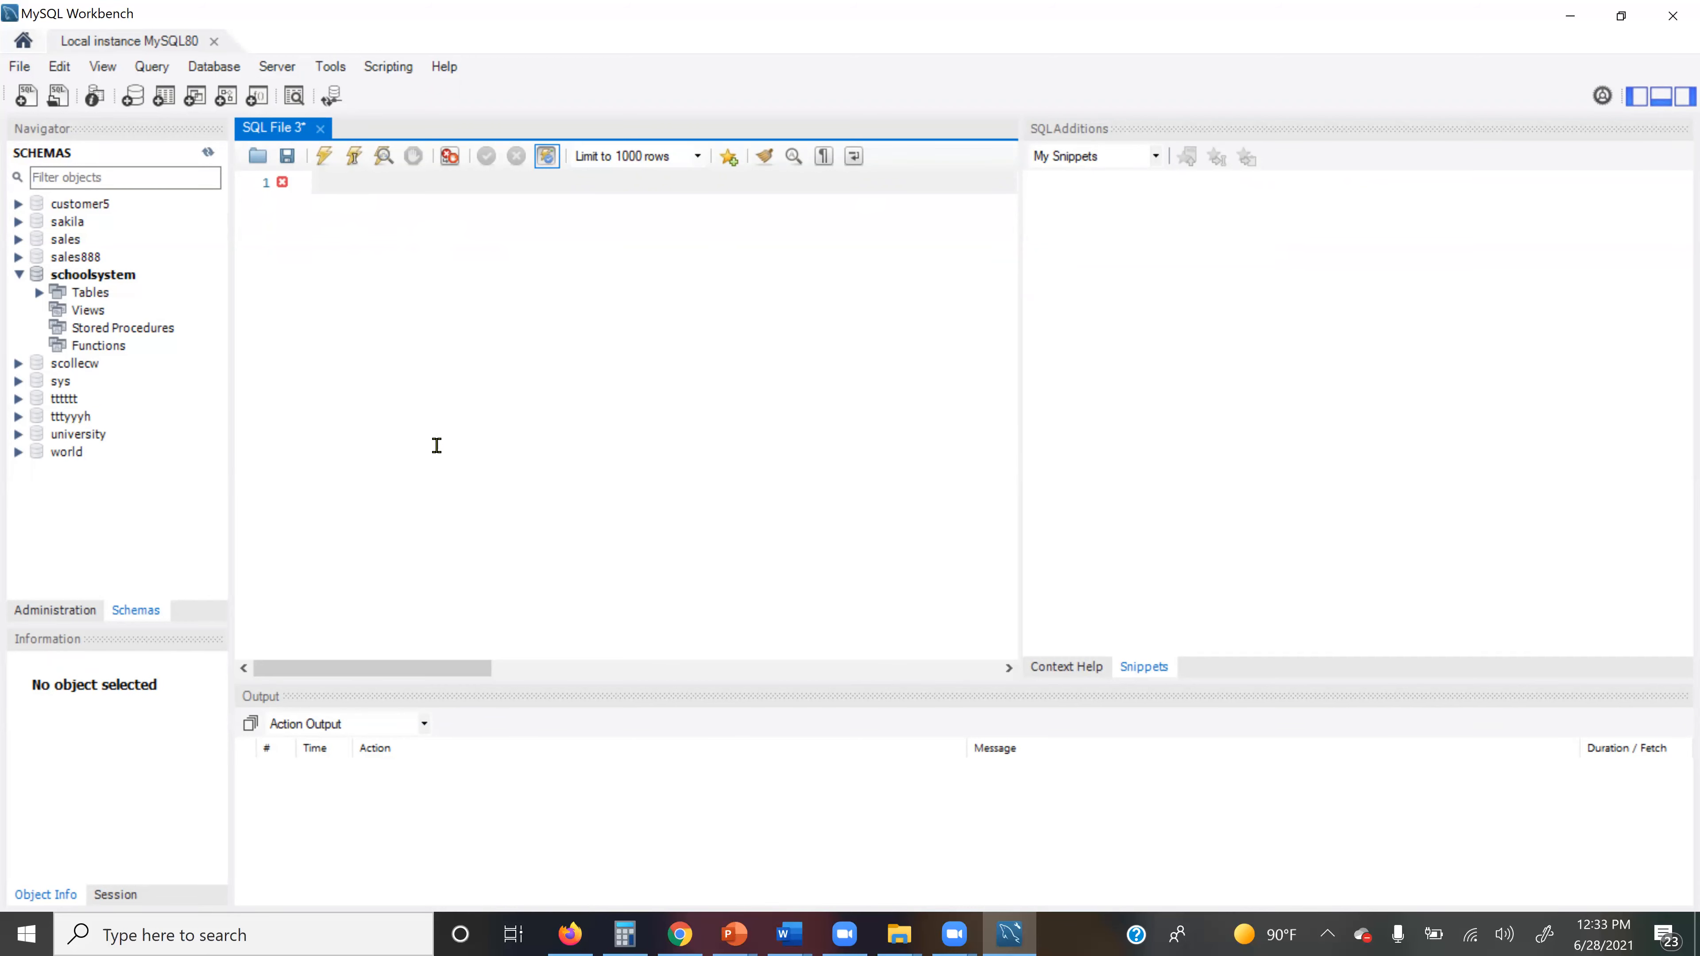
click(19, 275)
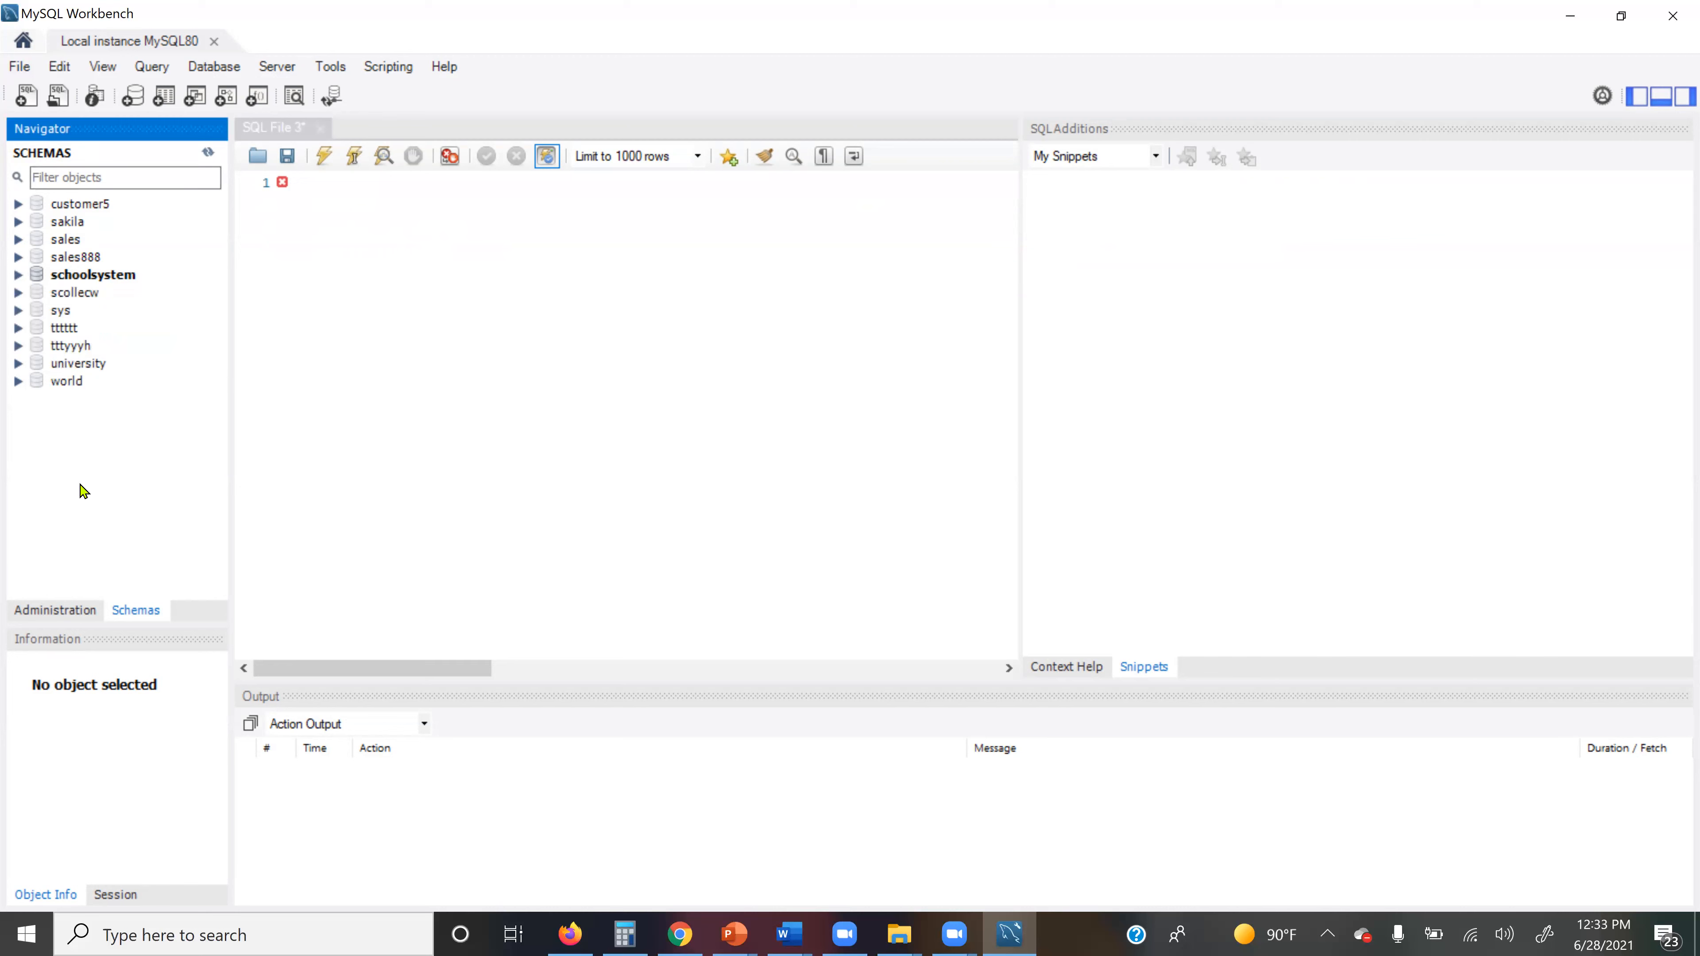
click(101, 70)
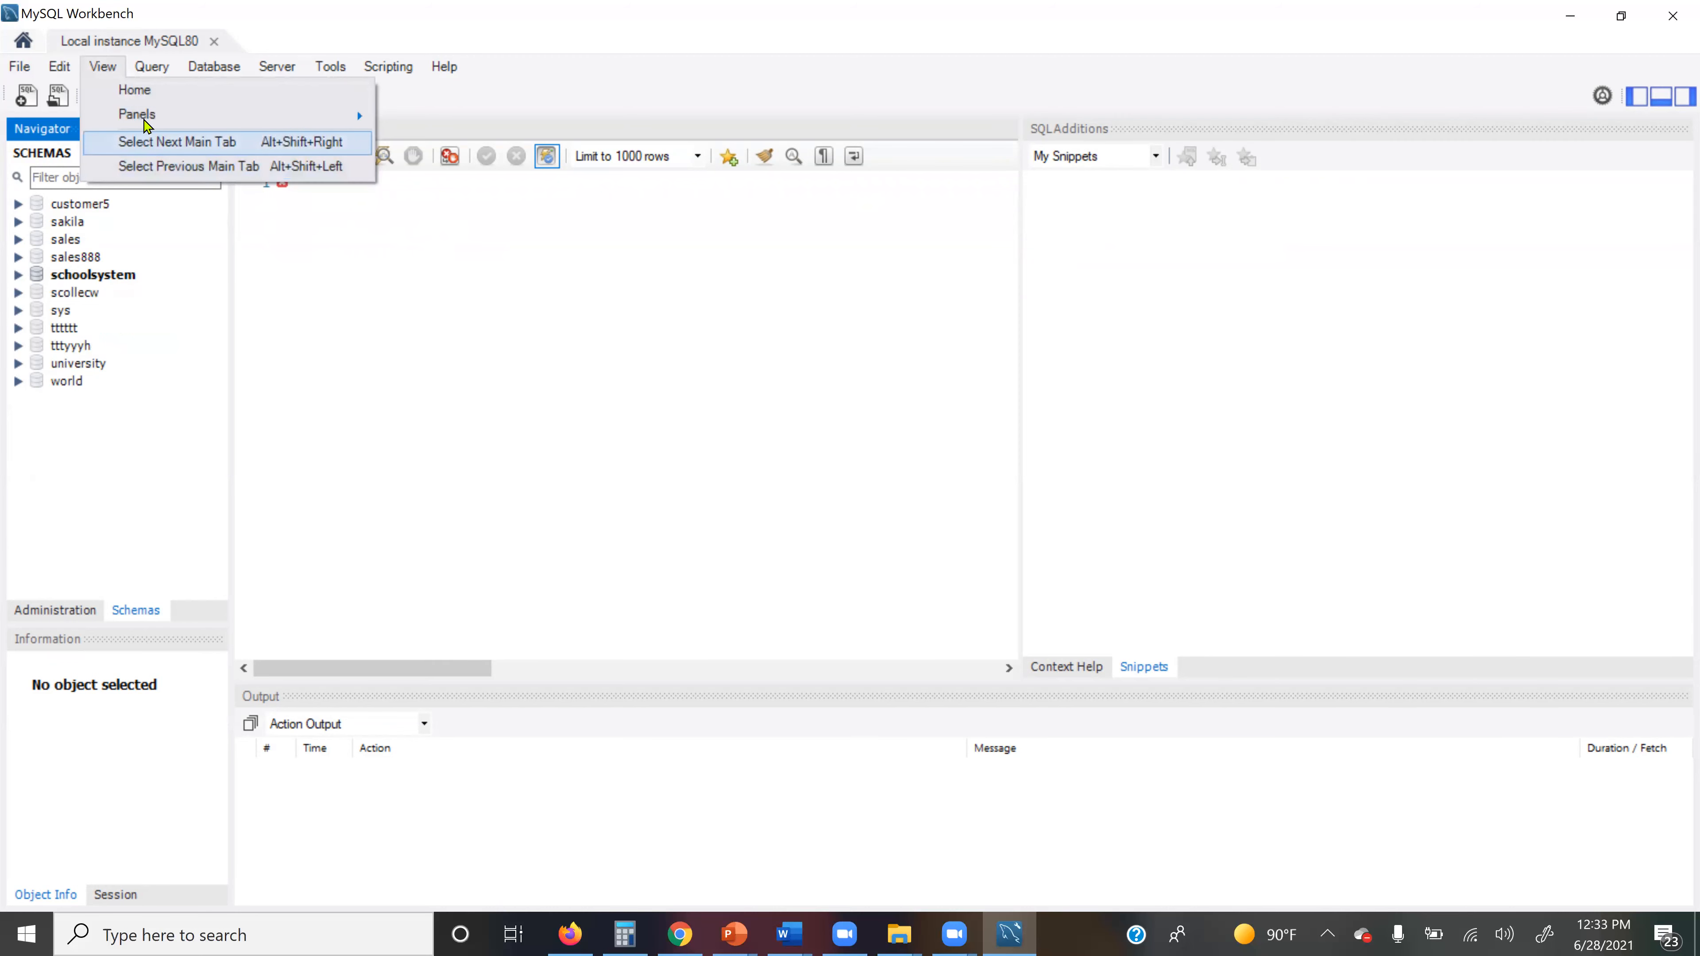
mouse_move(143, 118)
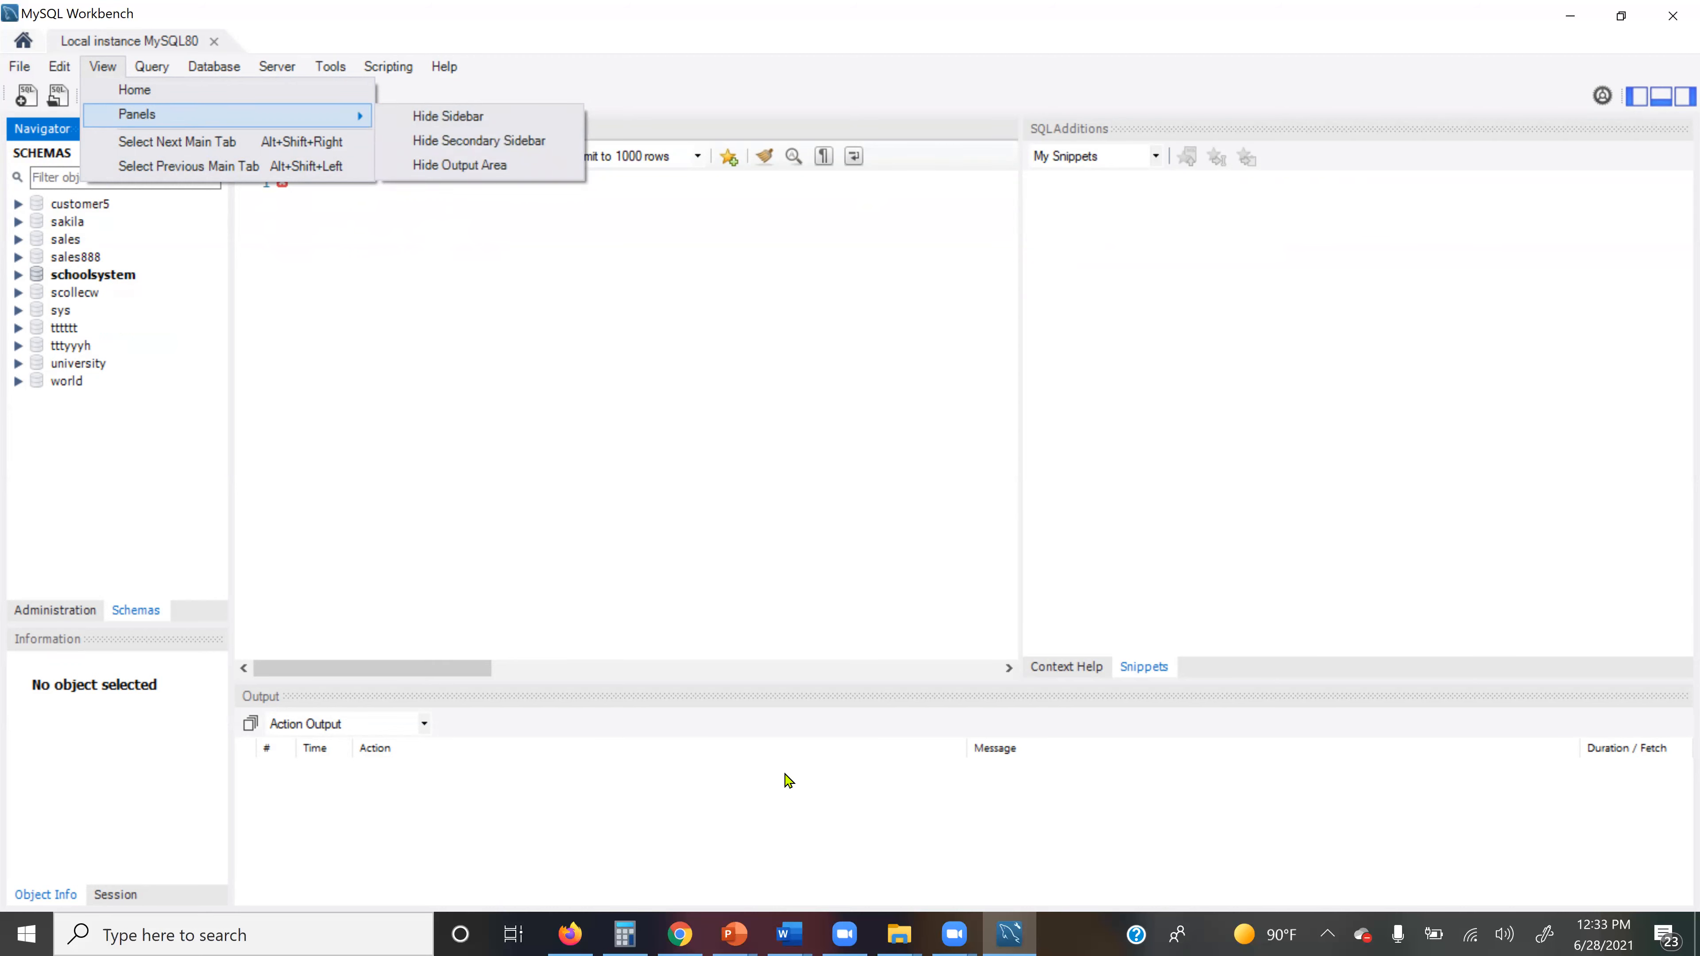
click(472, 168)
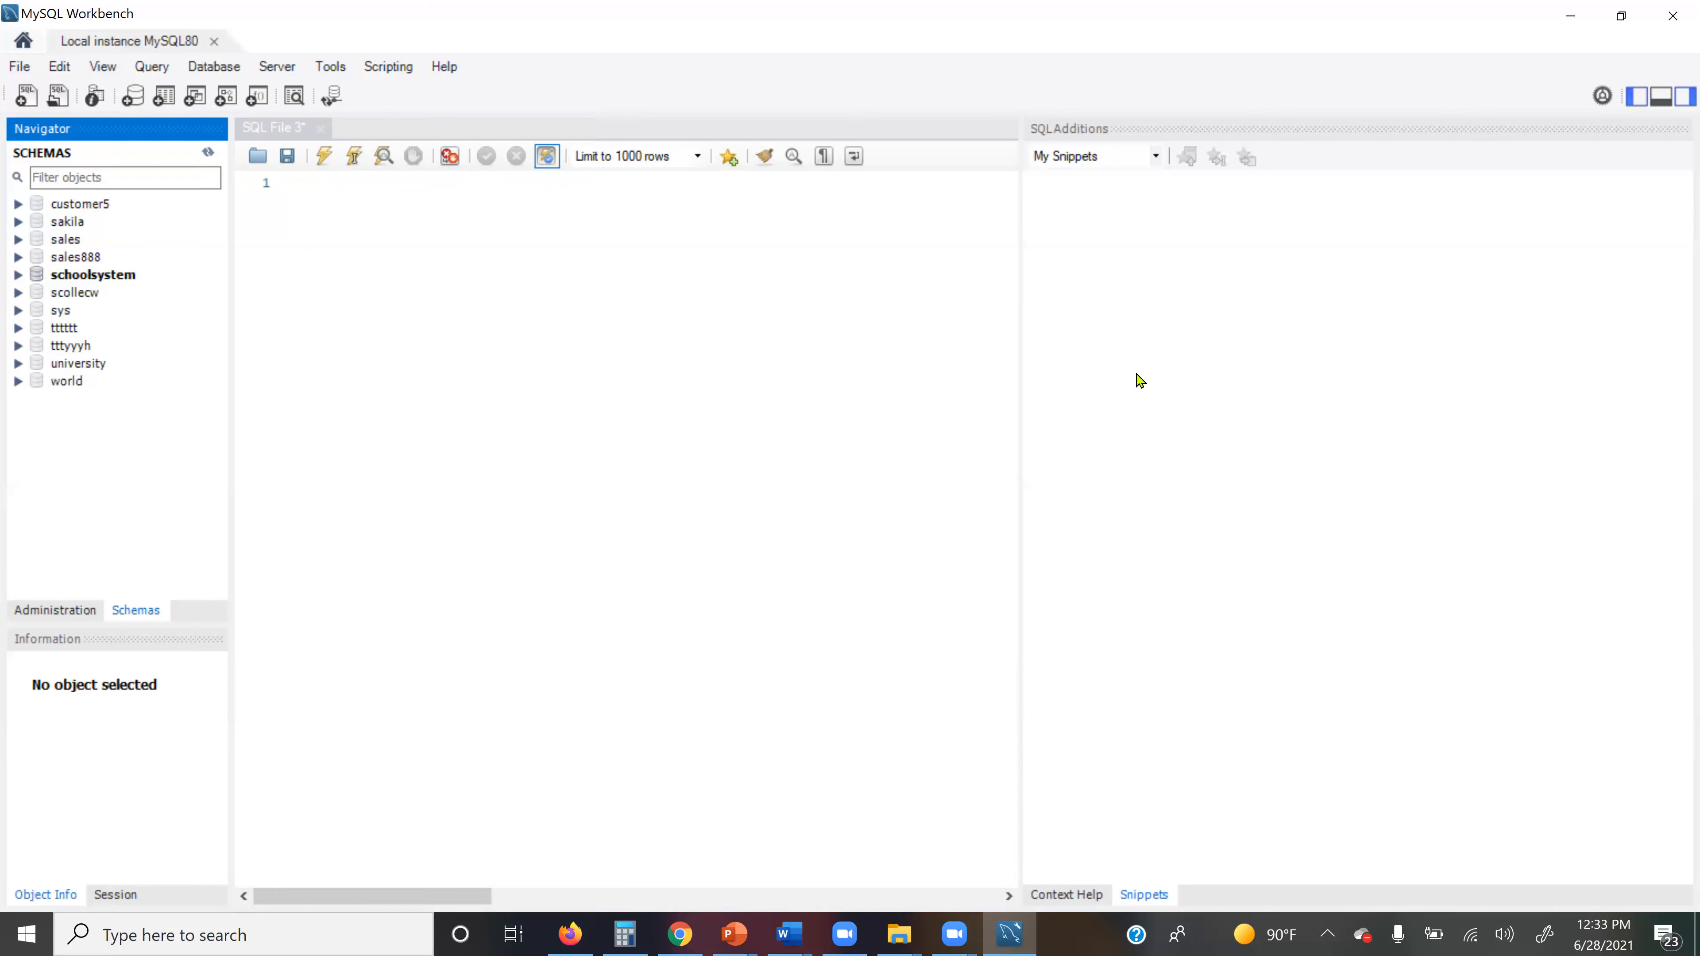
click(106, 66)
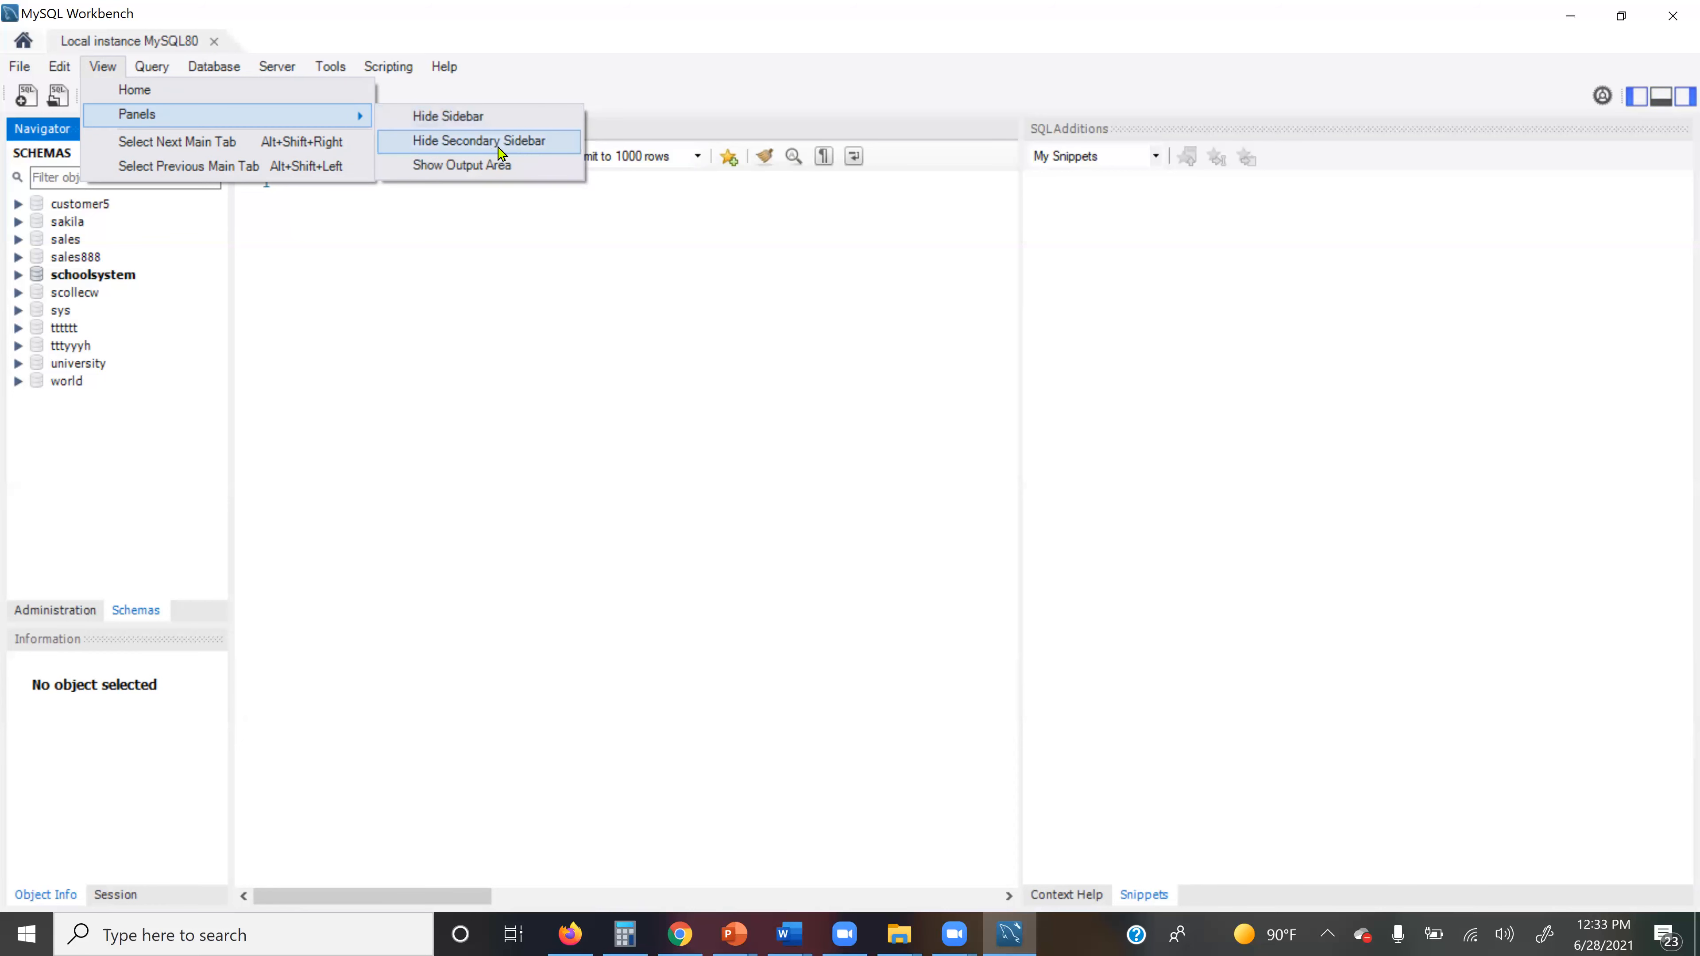
click(474, 172)
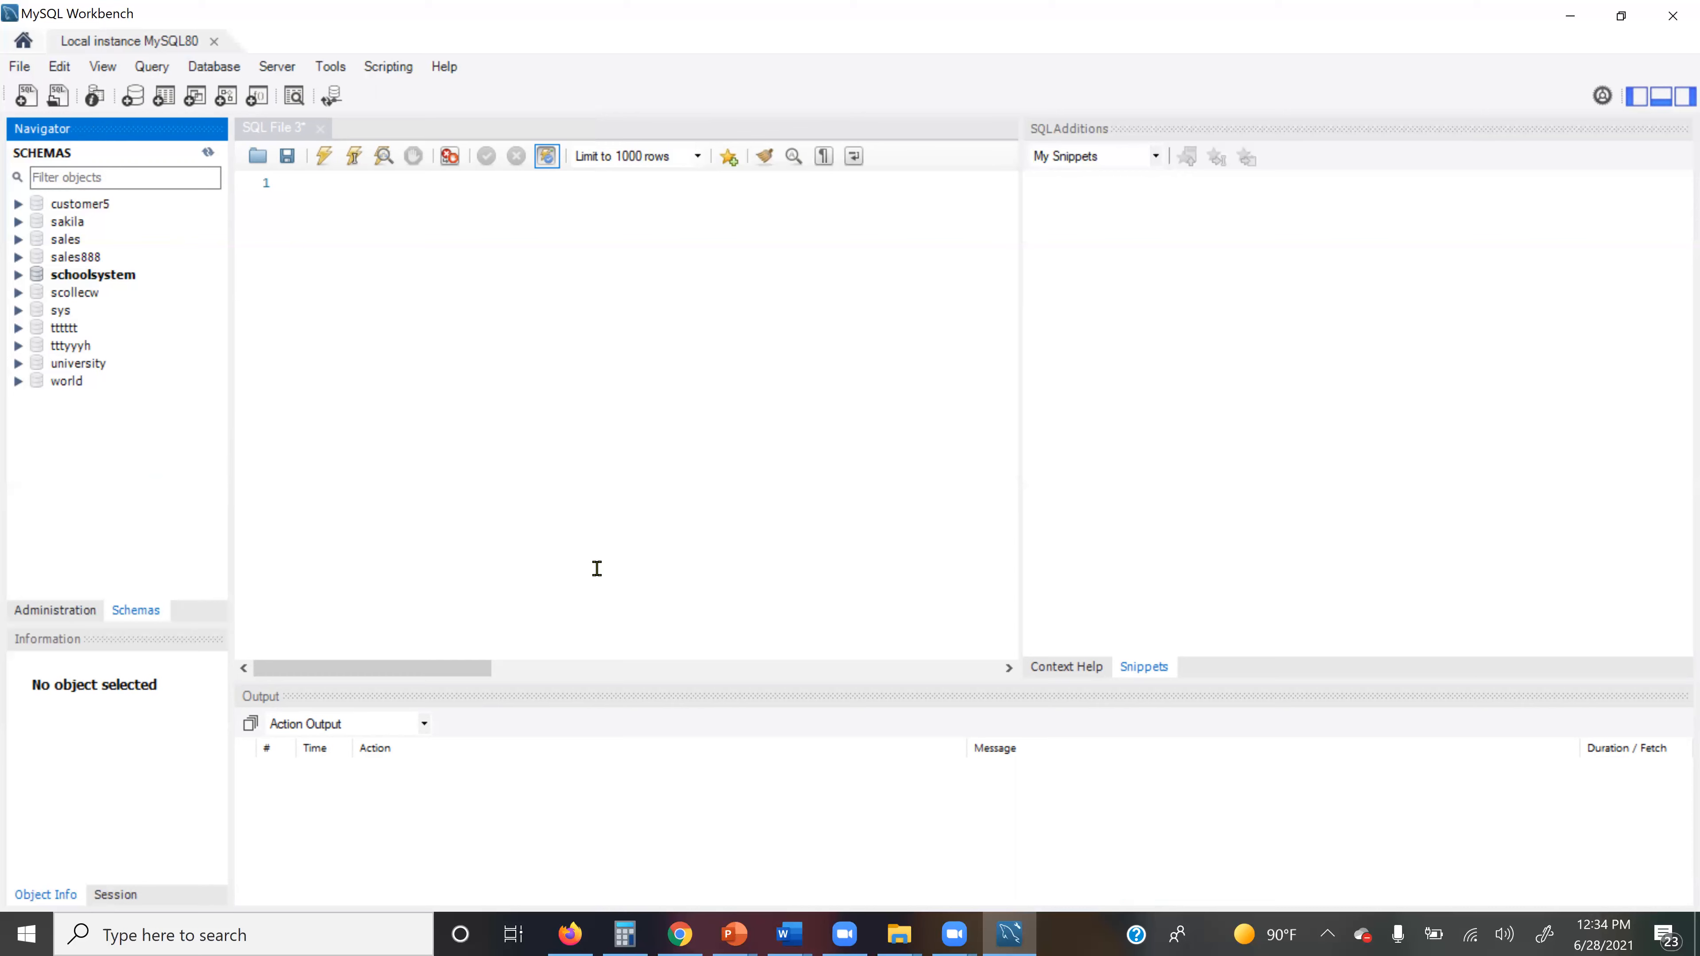
click(67, 204)
Step: Set tttyyyh as the default schema, collapse it, and return to the SQL File 3 editor
click(68, 223)
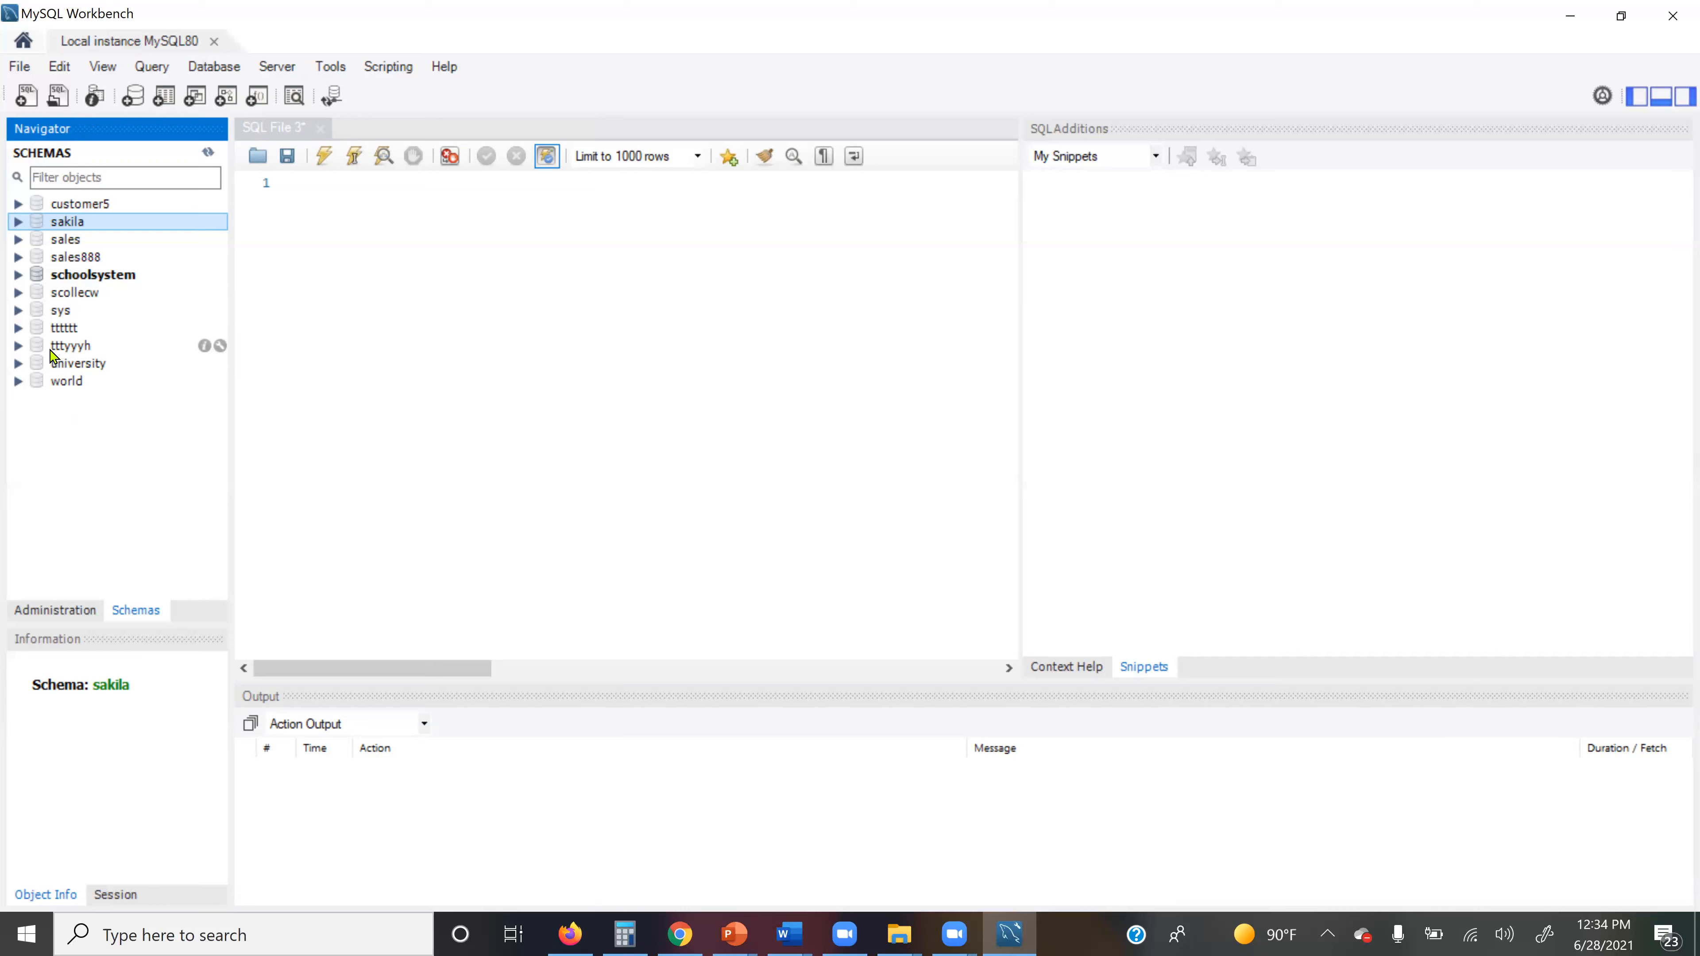
double_click(90, 346)
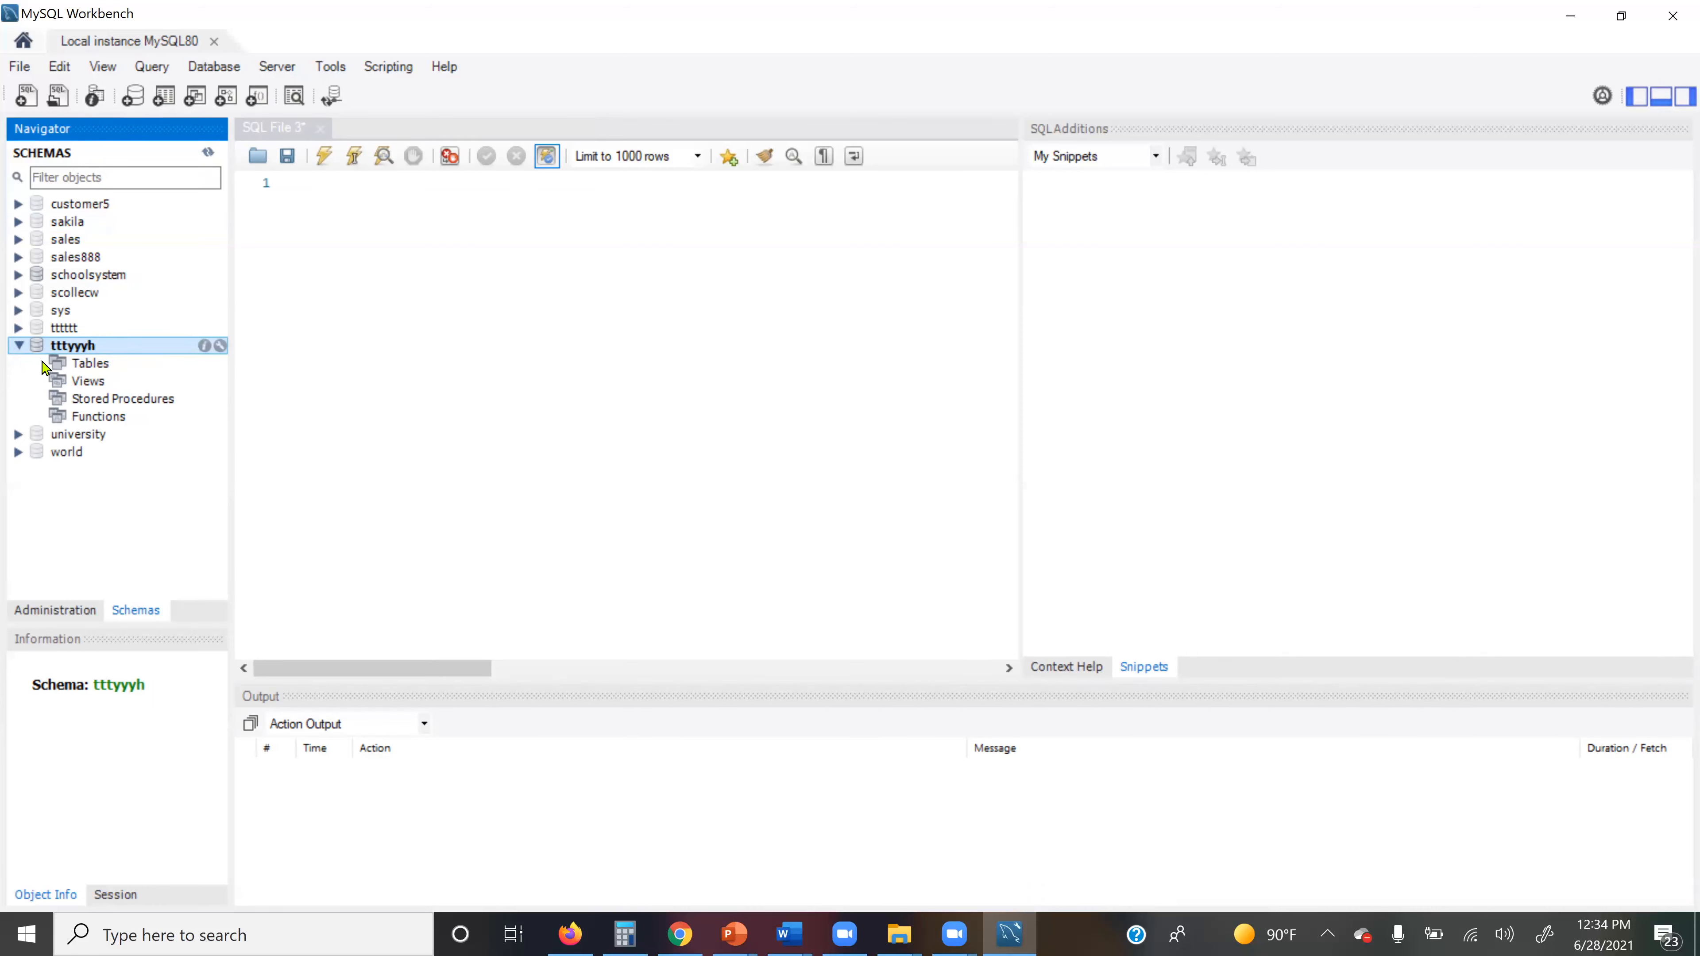
click(19, 346)
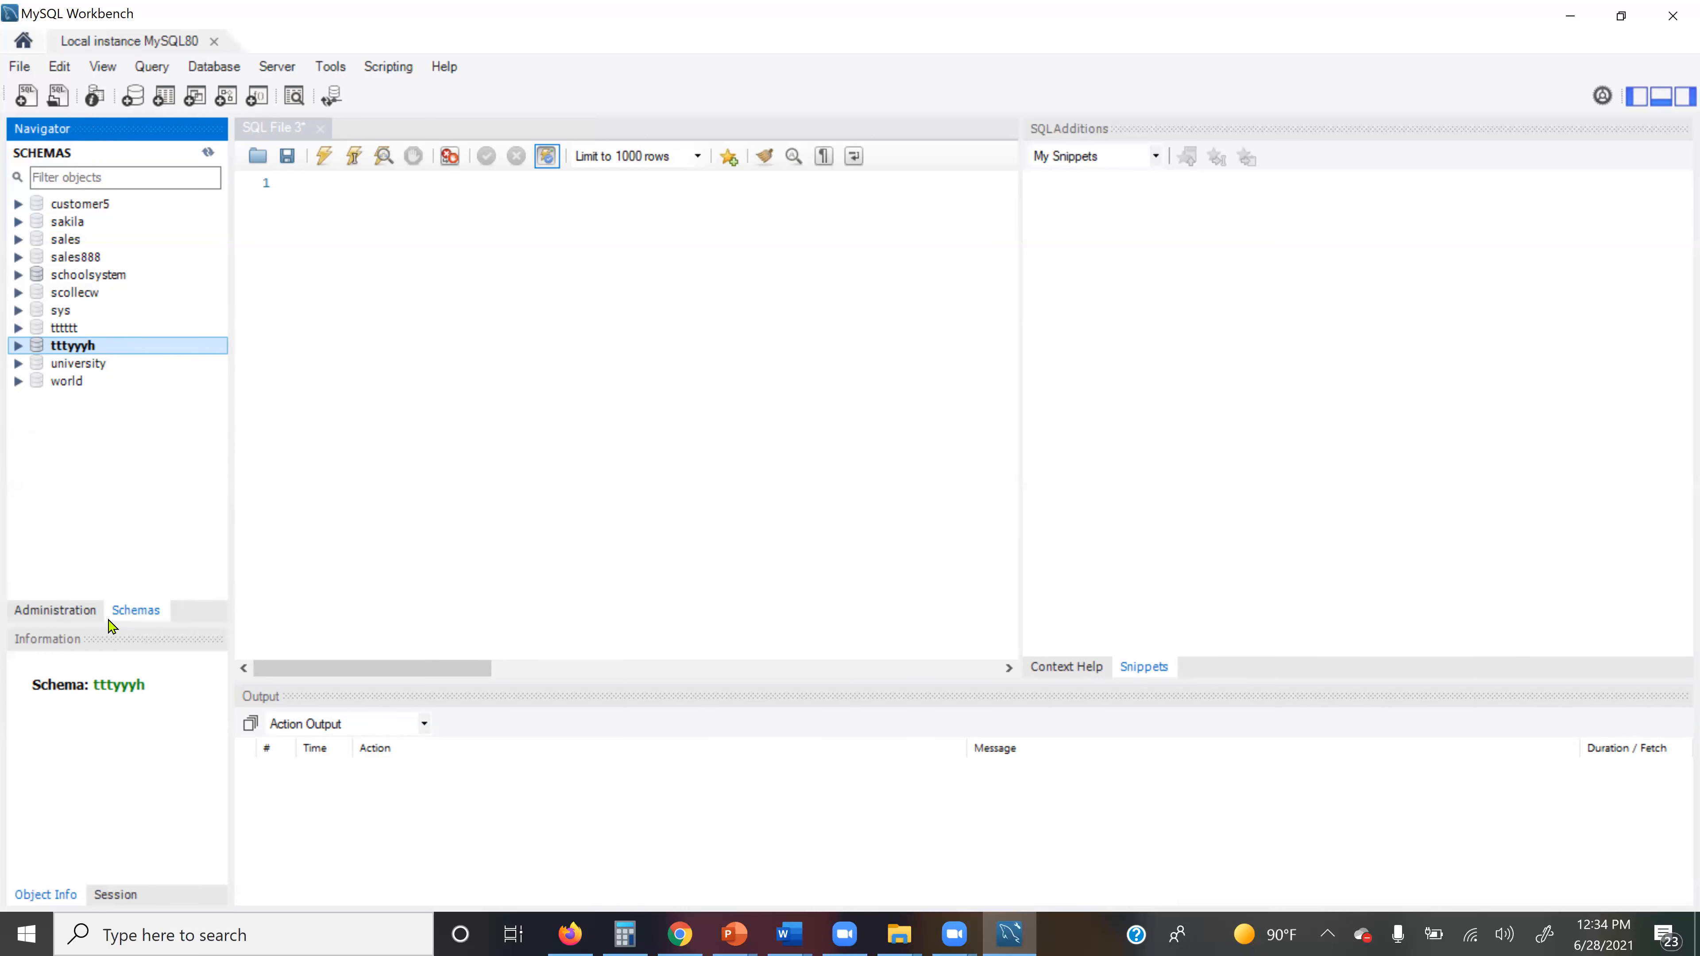
click(323, 190)
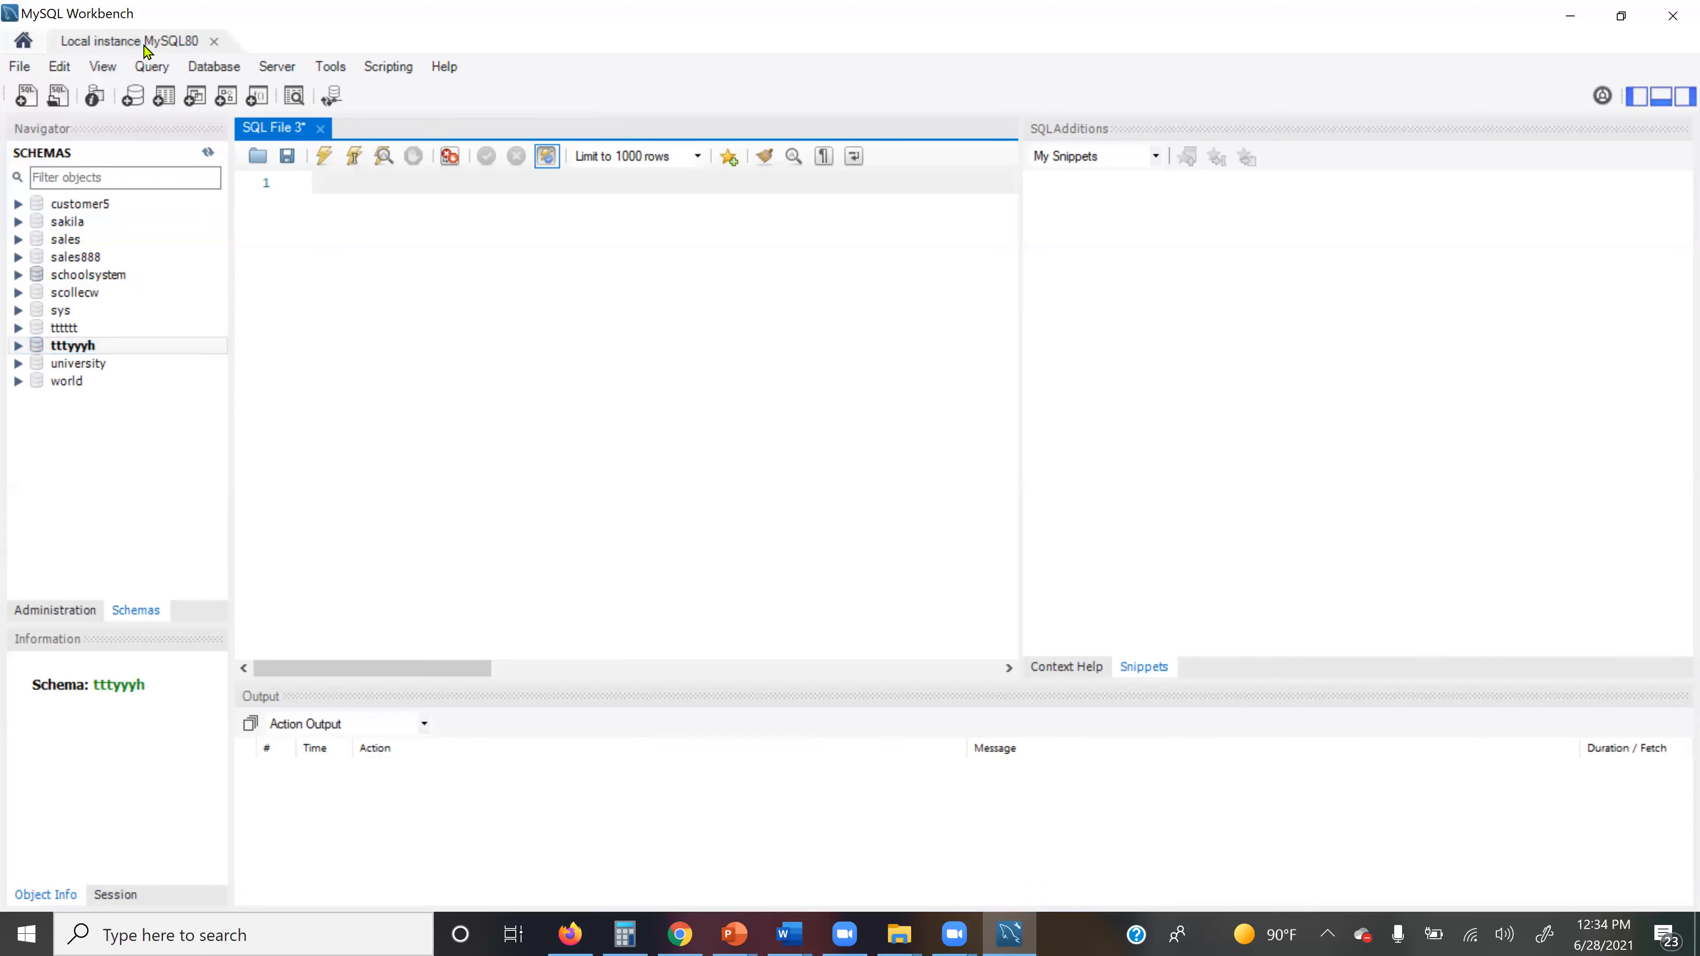
click(21, 68)
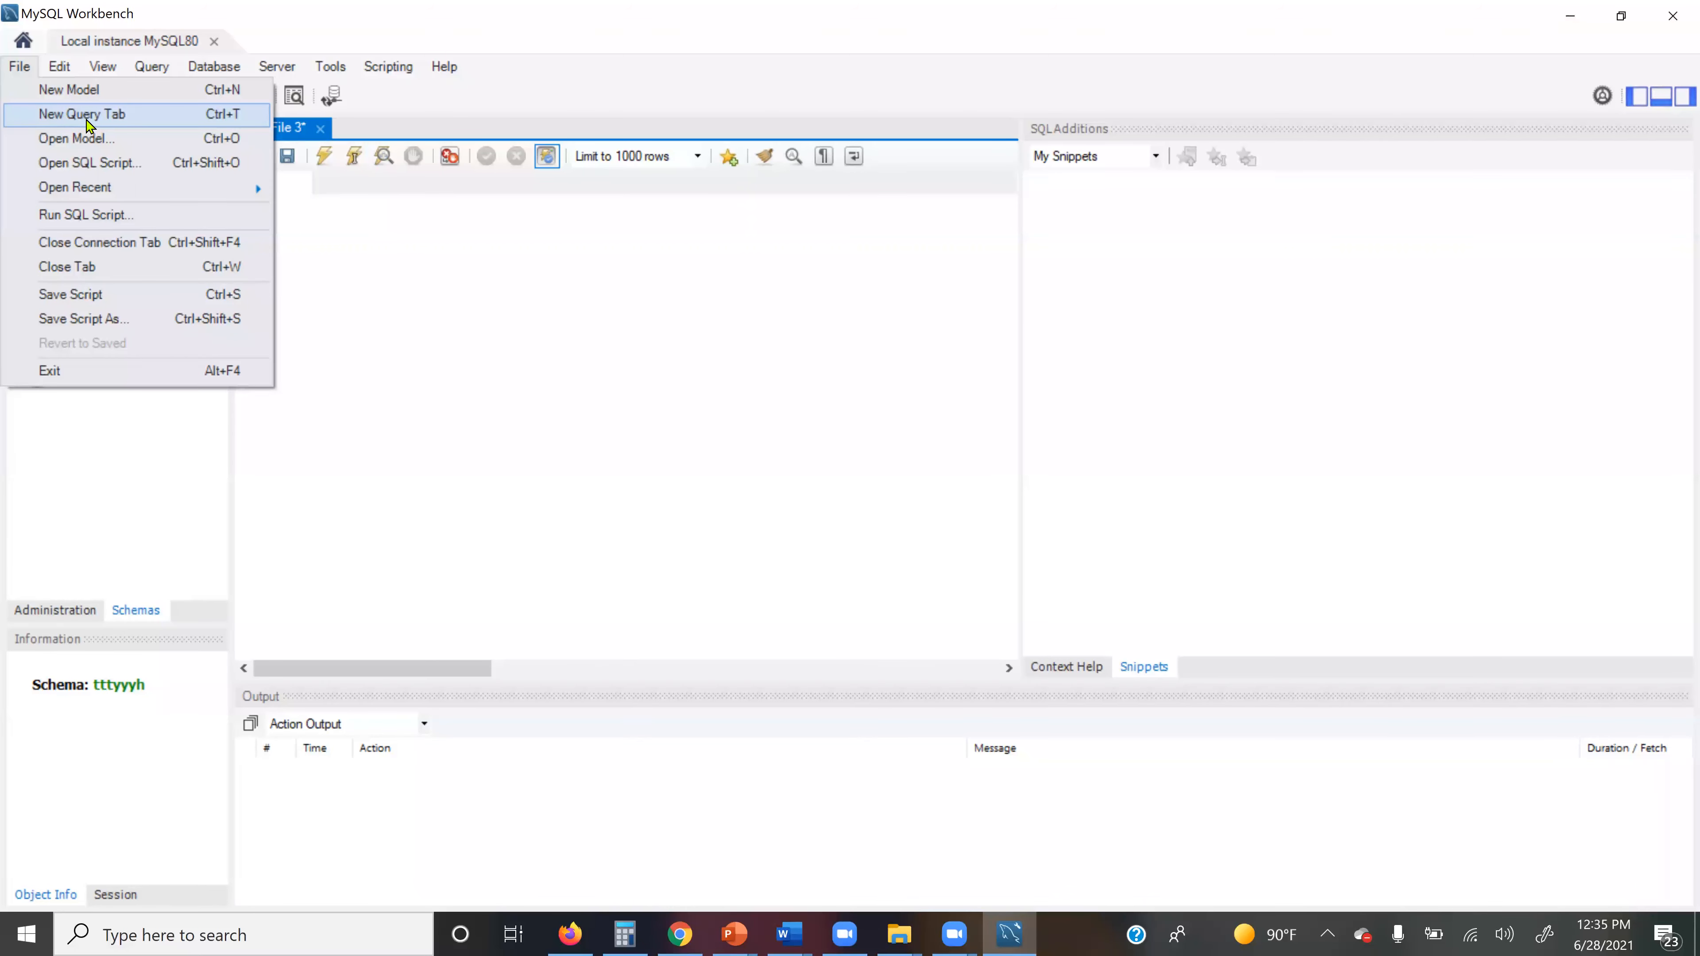
click(124, 116)
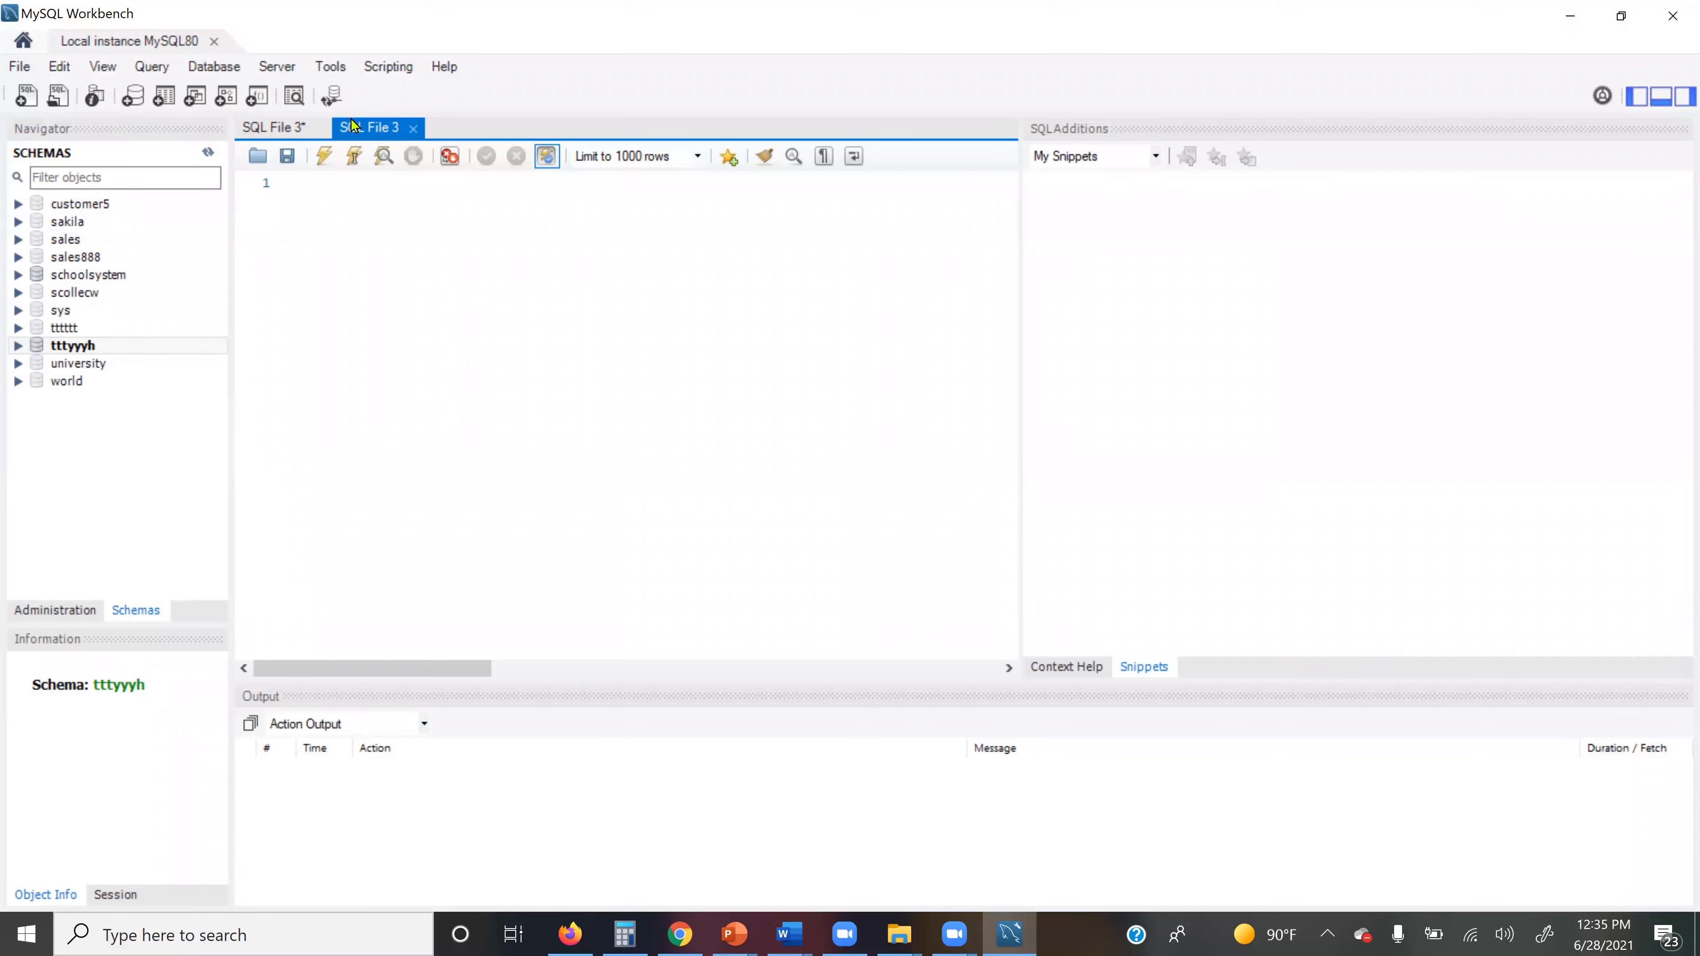
click(285, 136)
click(365, 135)
click(281, 130)
click(381, 137)
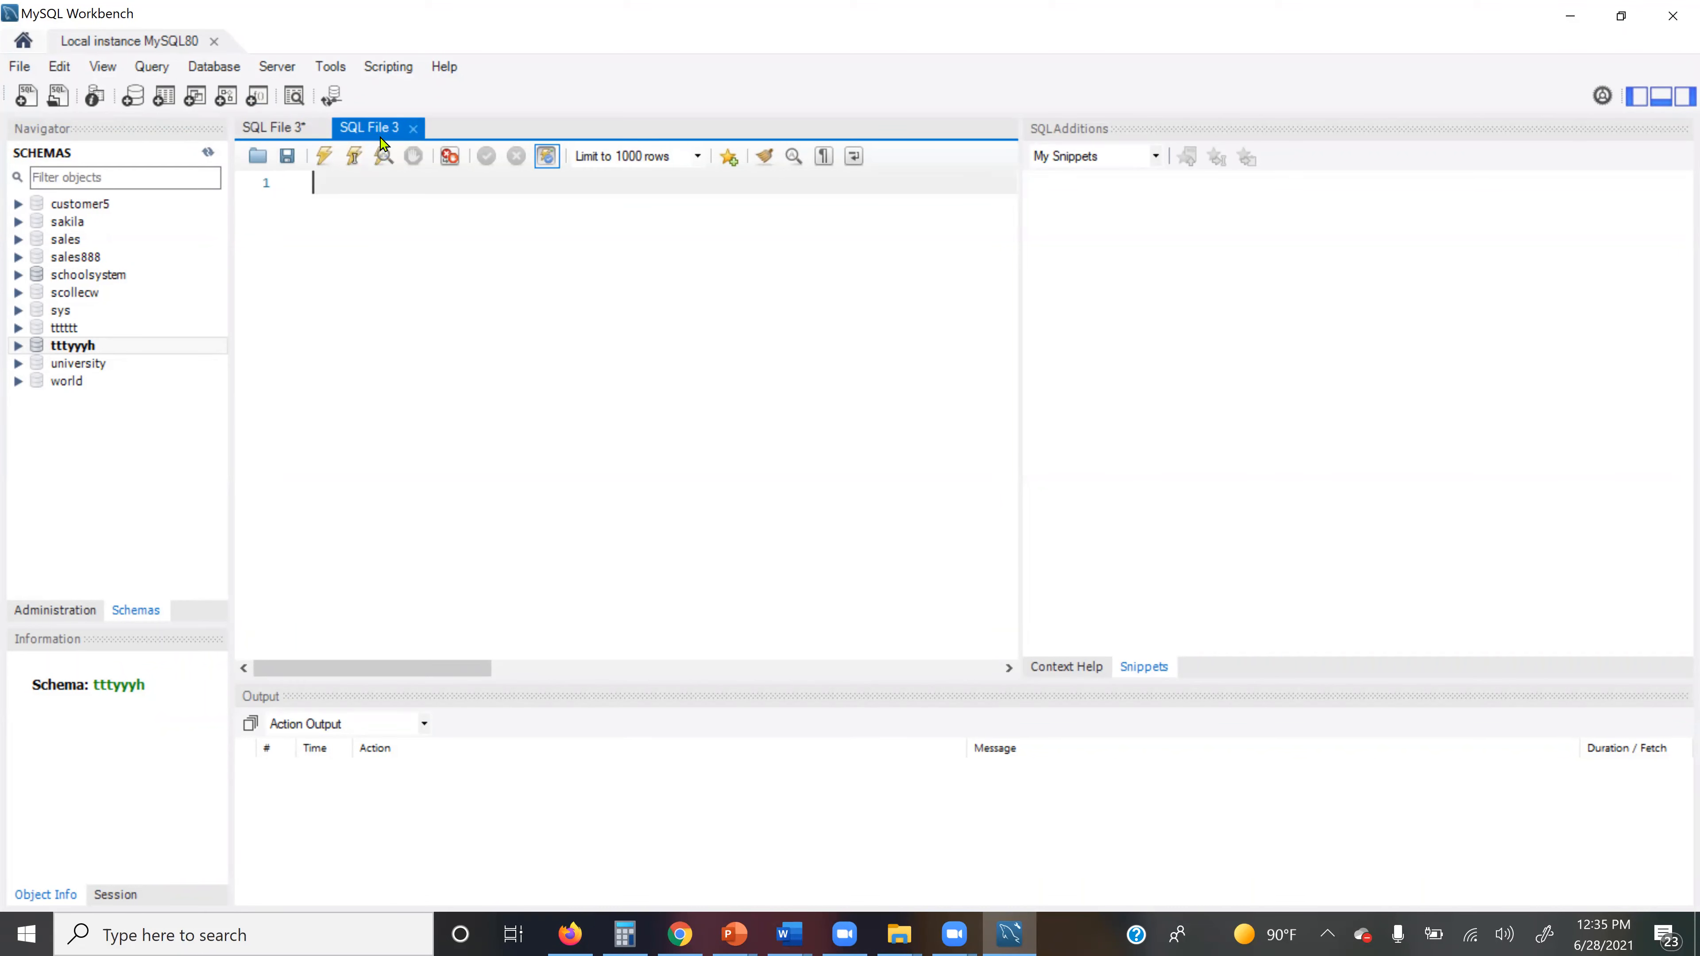
click(415, 129)
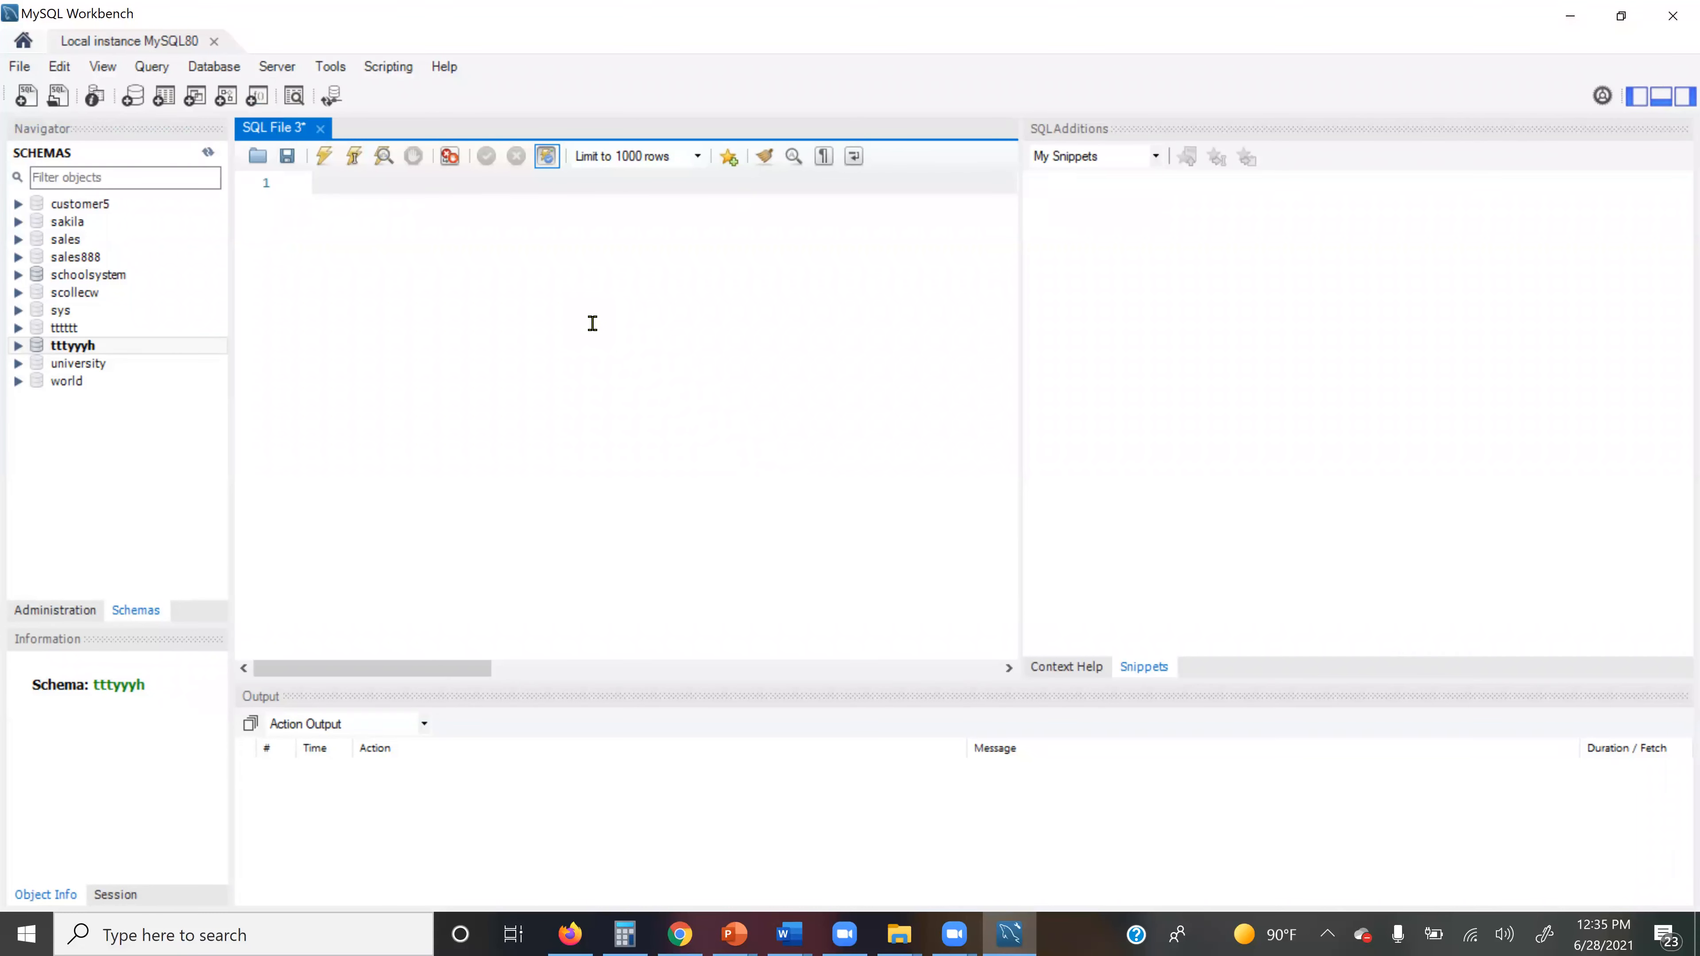
Step: Write and execute 'create database hhhhhhh', then append ';;' to that statement line
text(create database hhhhhhhh)
key(Return)
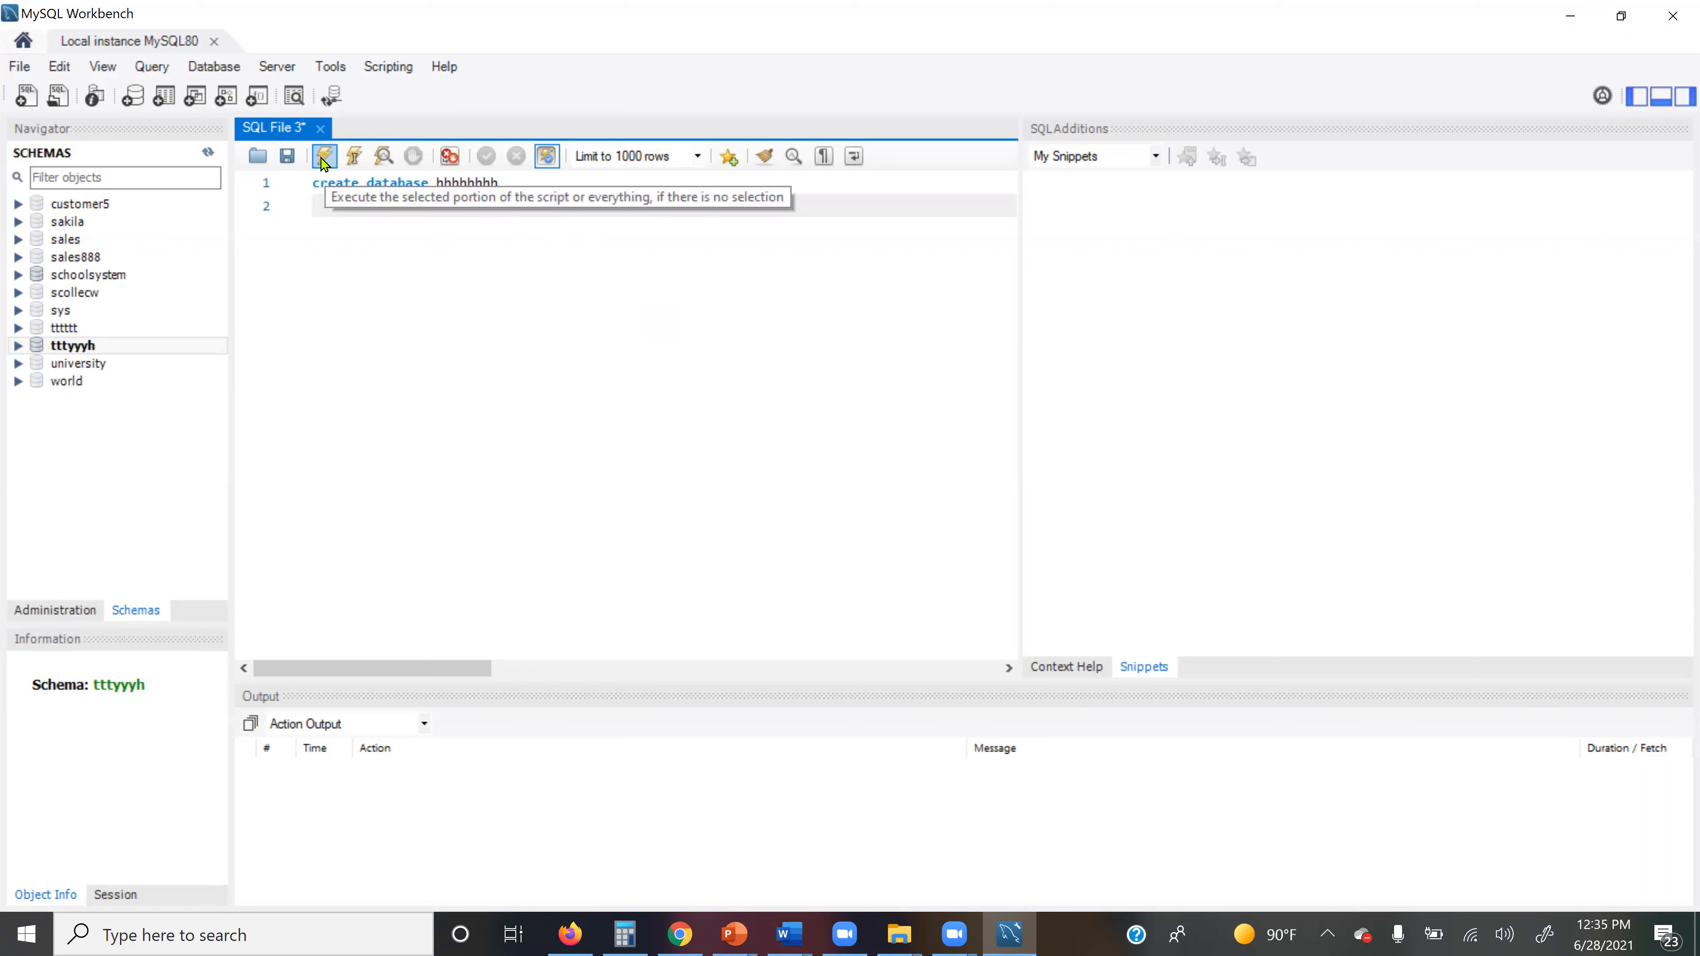
click(151, 67)
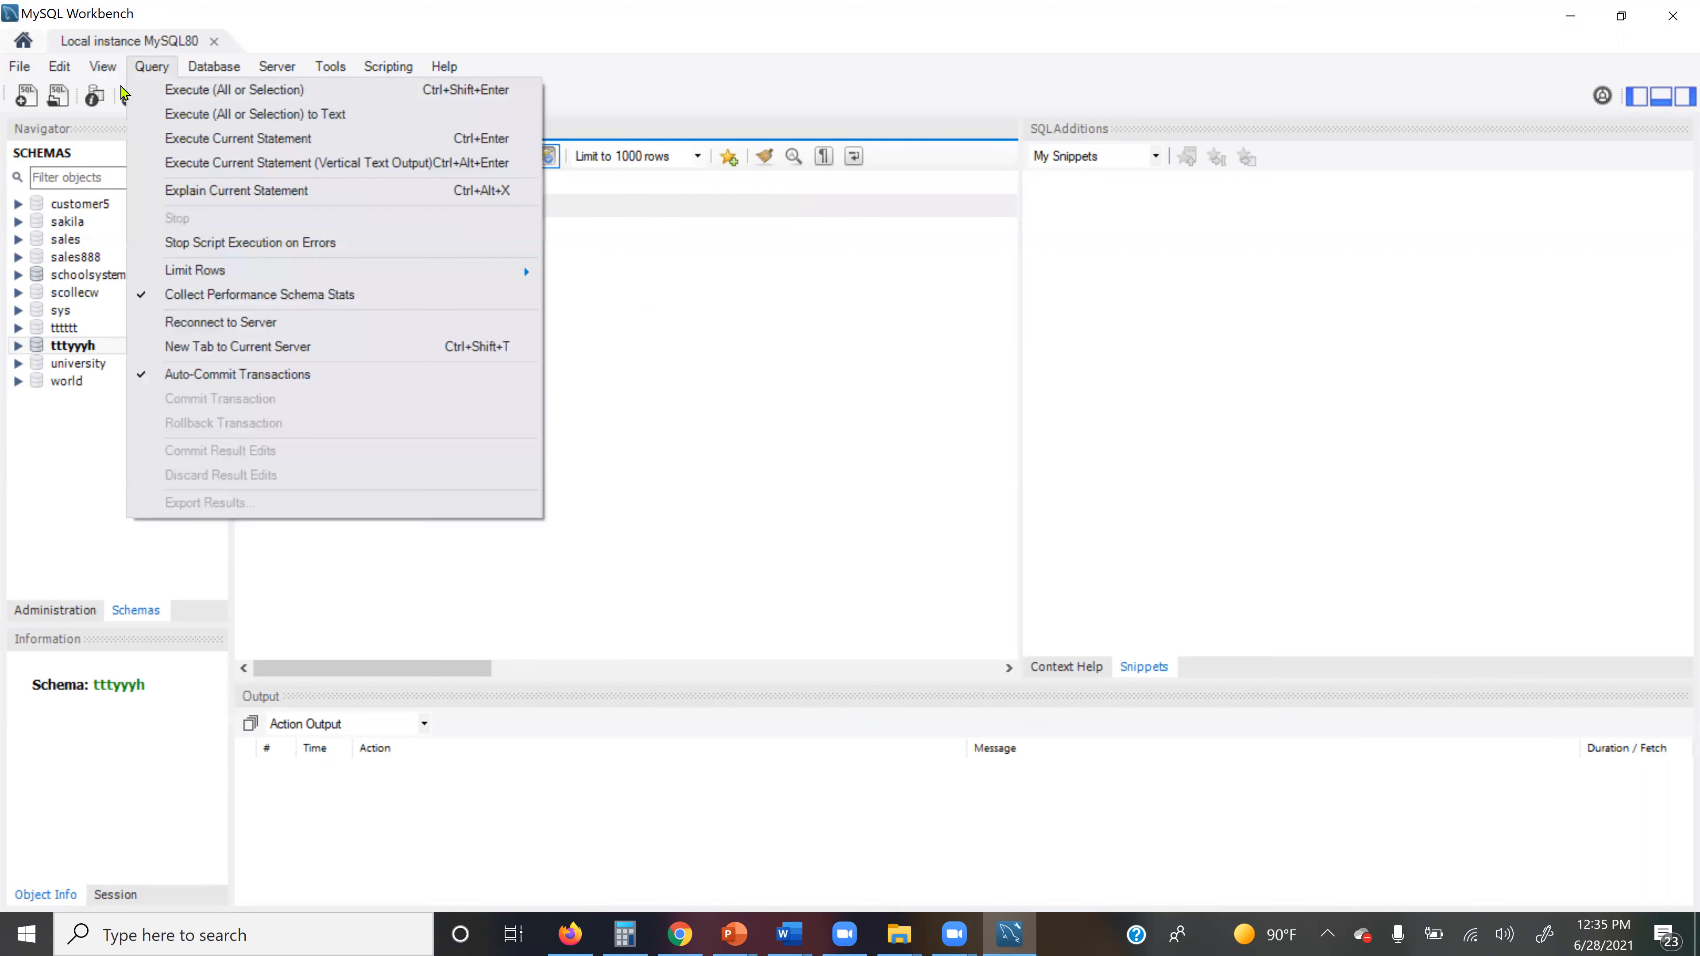
click(221, 94)
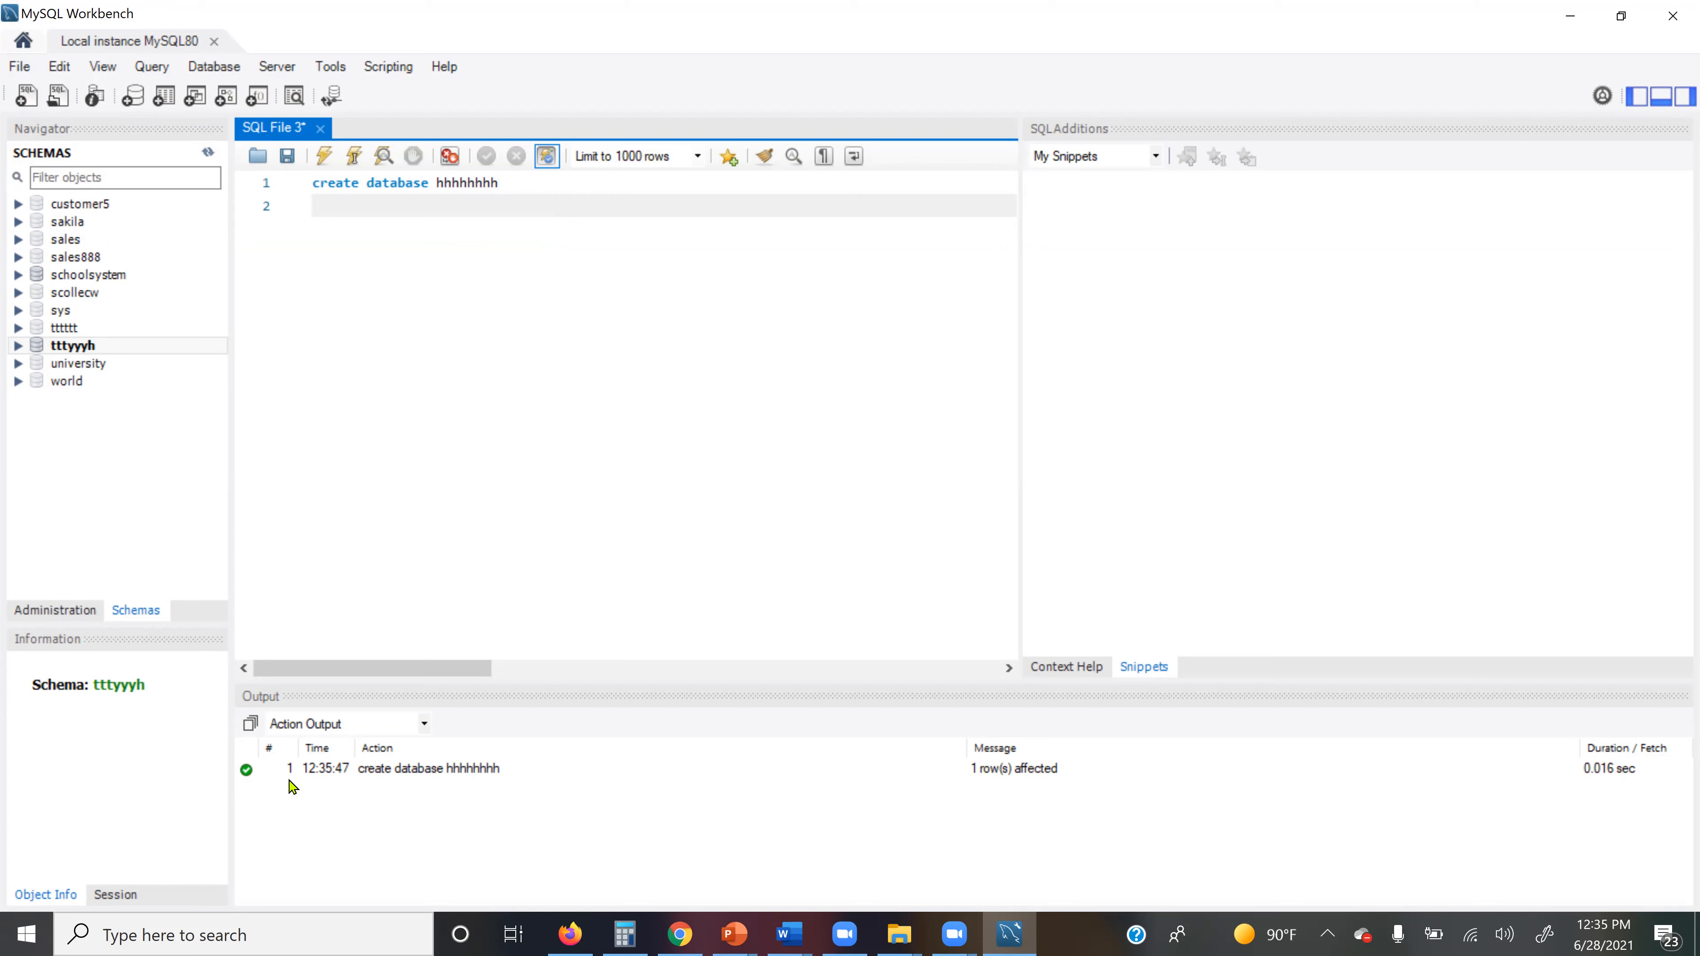
click(519, 180)
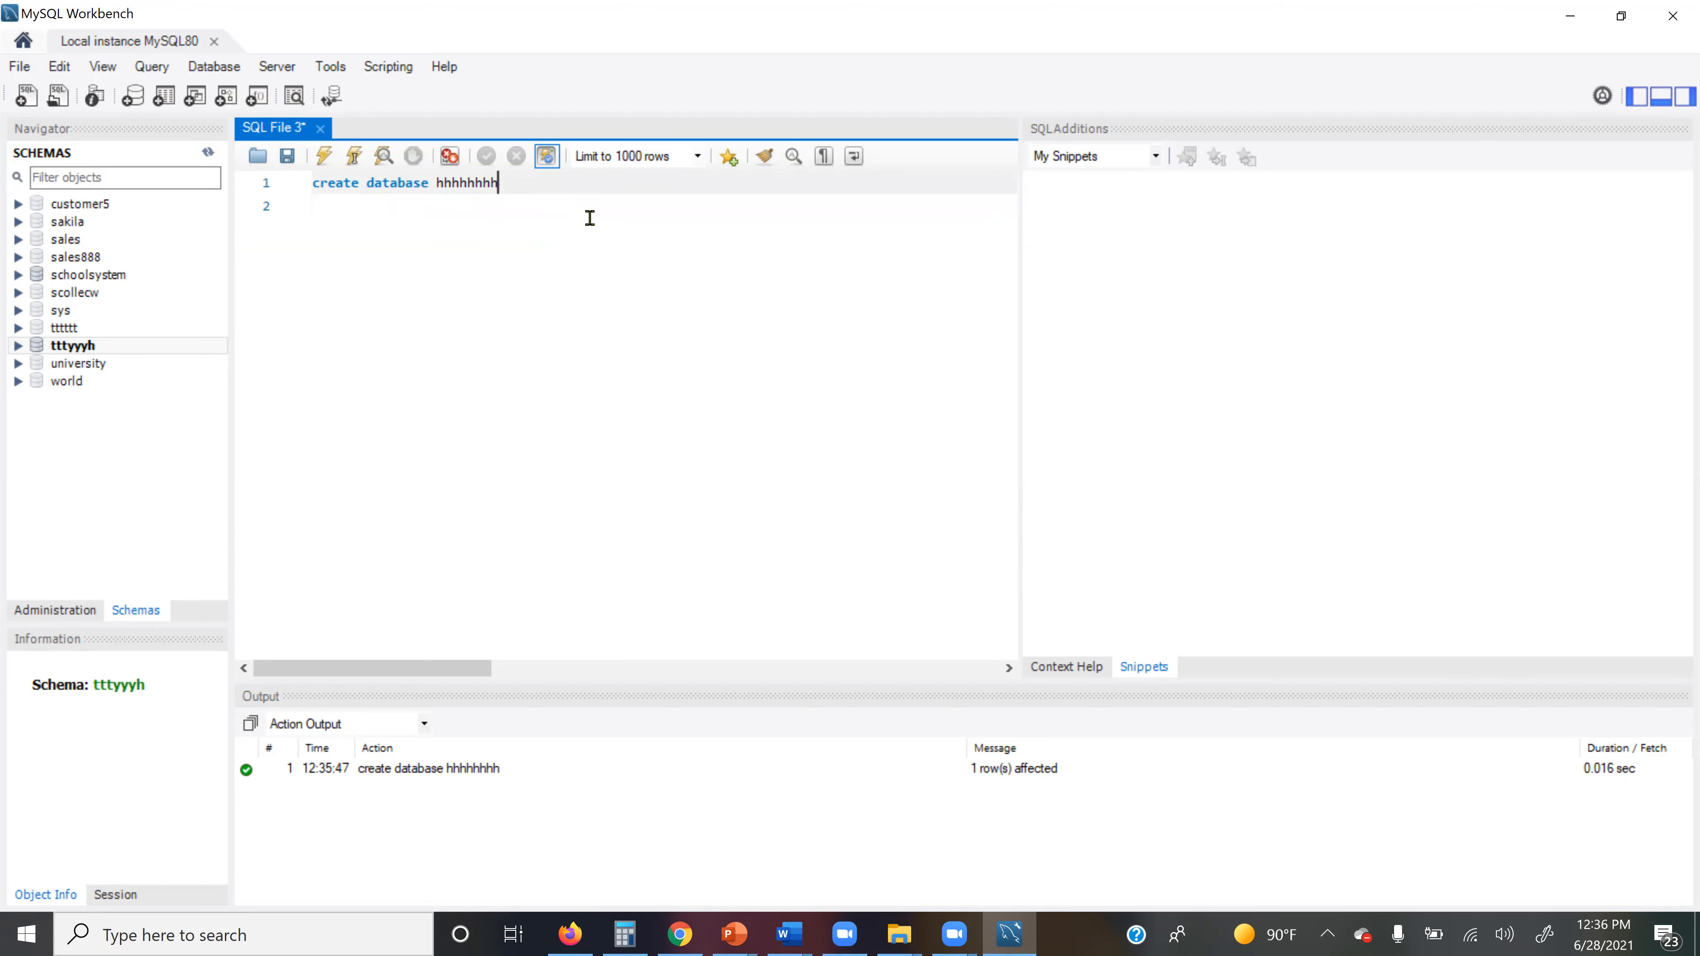
text(;;)
click(680, 320)
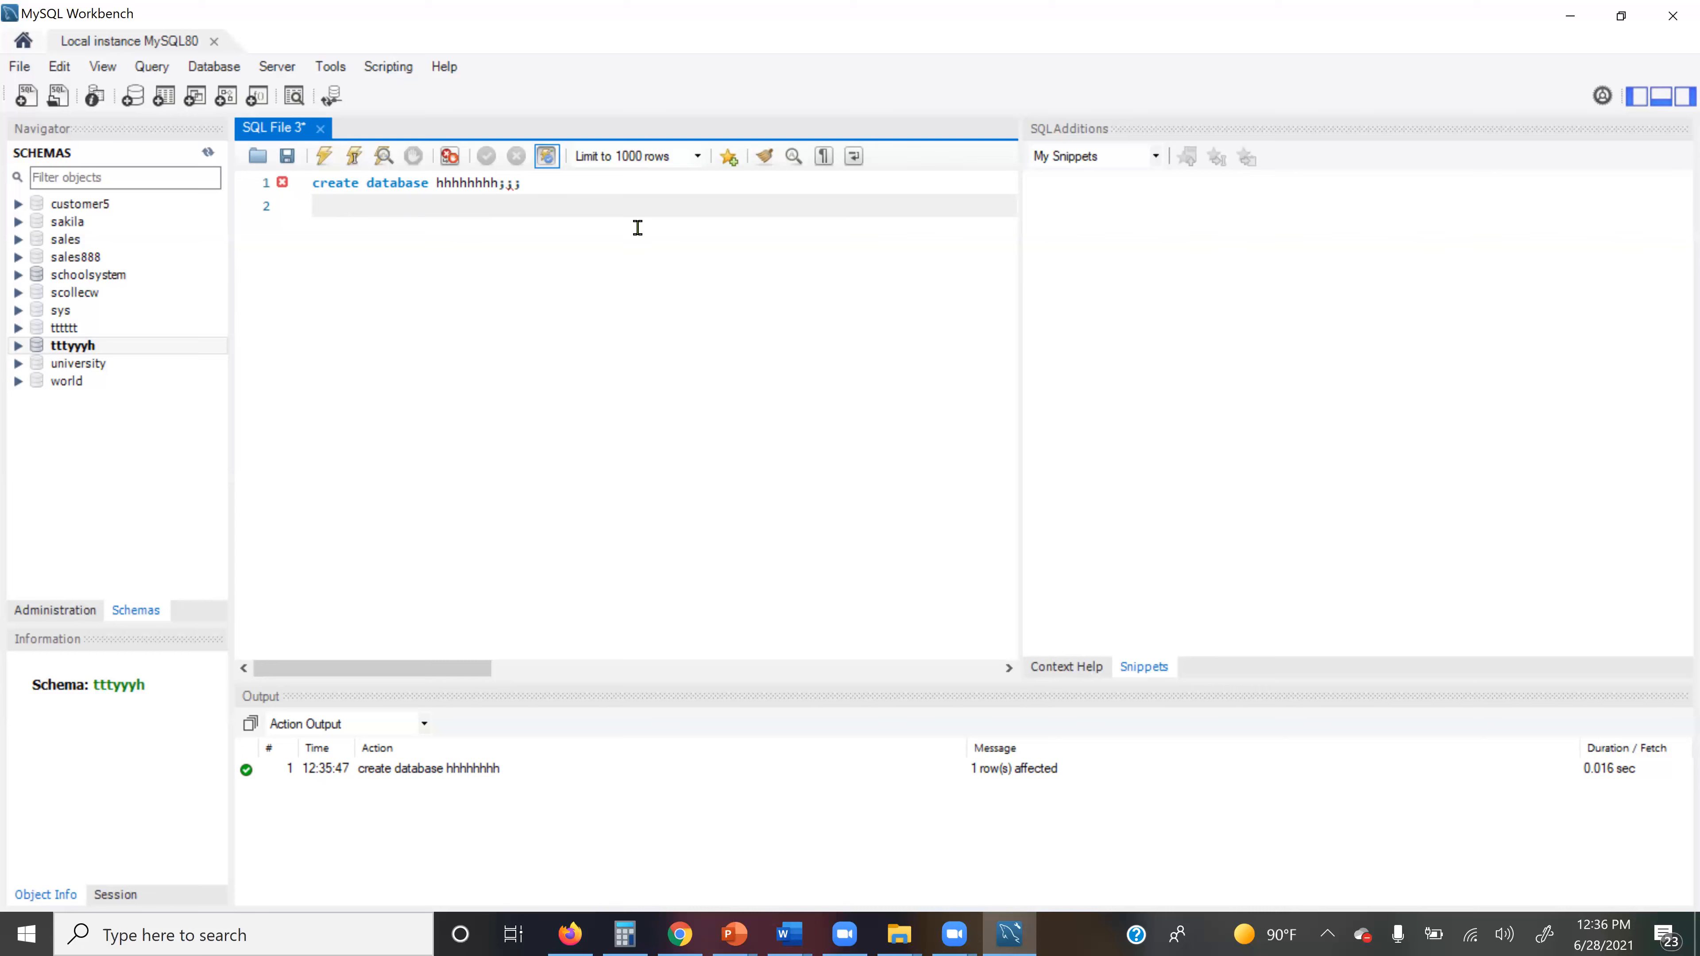
Step: Rerun the create database statement, fix the semicolons and name after Error 1007, and execute successfully
click(324, 155)
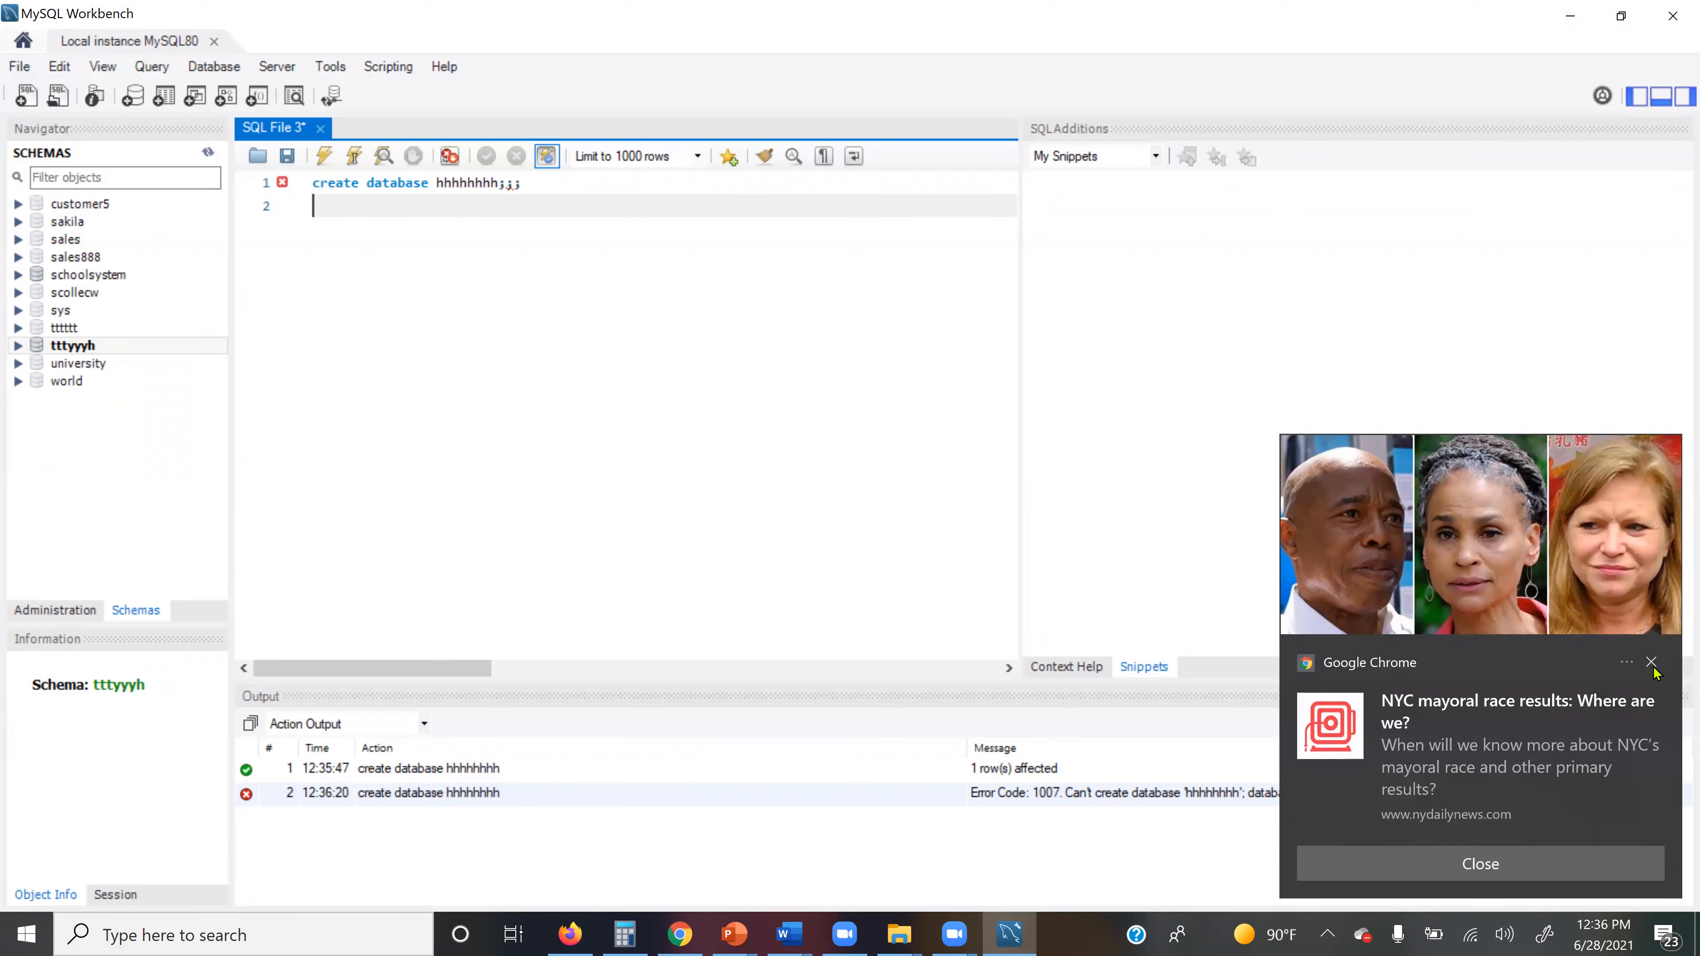
click(1651, 661)
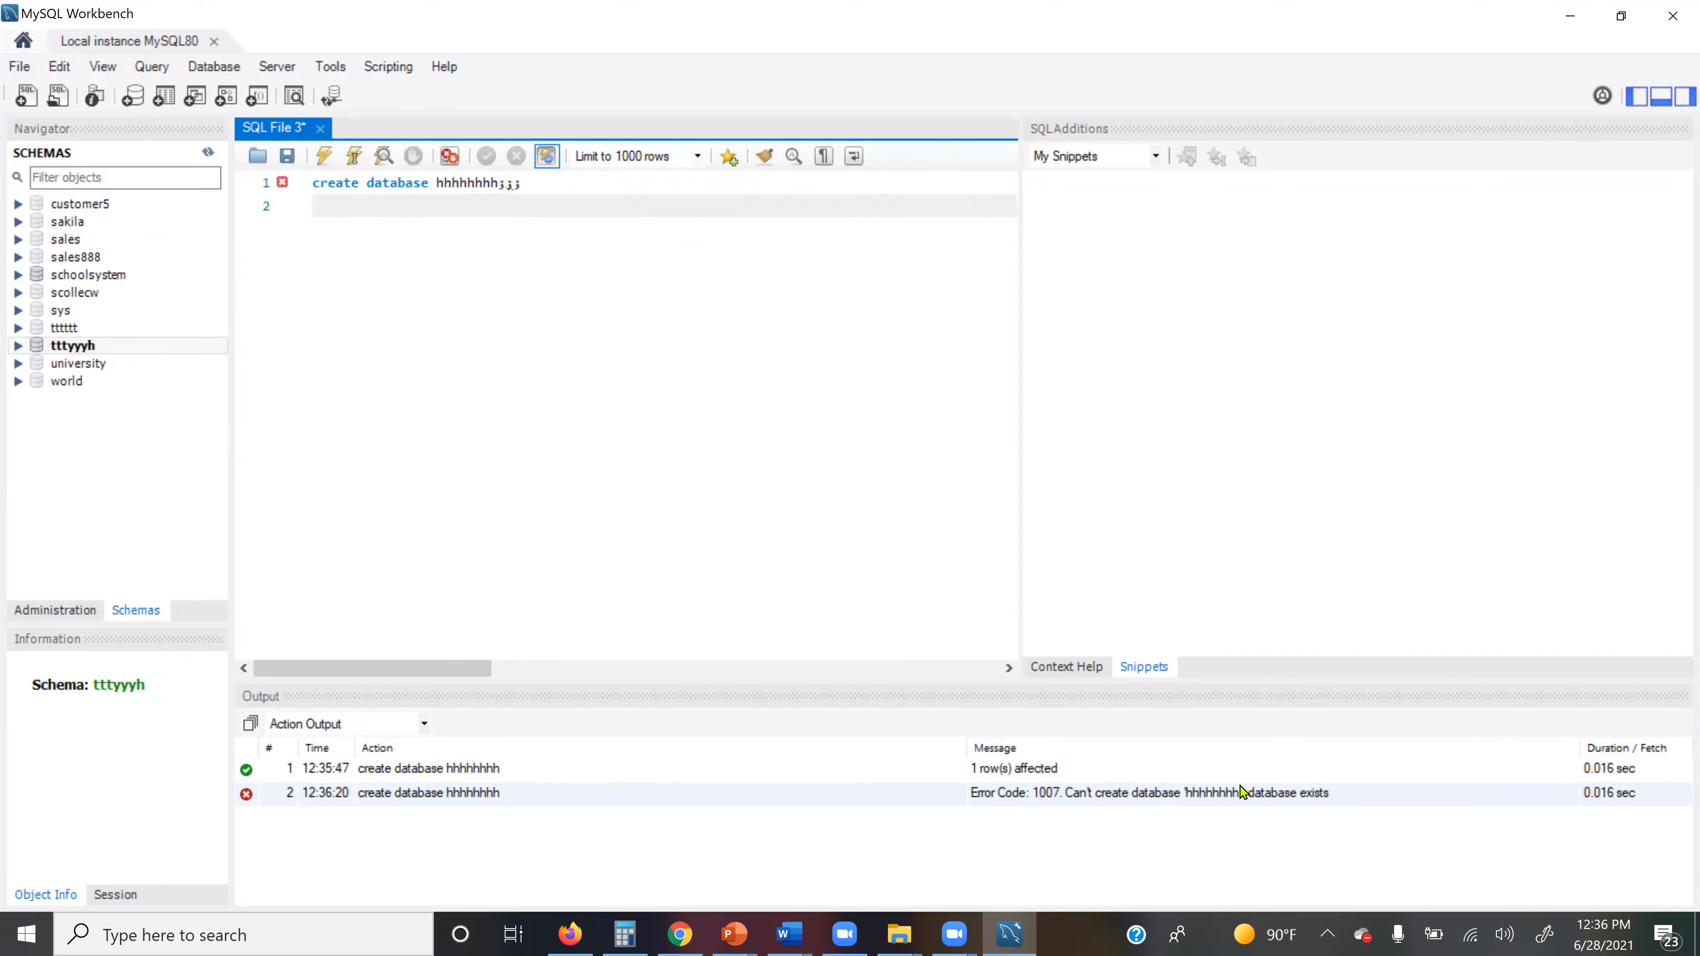
click(531, 187)
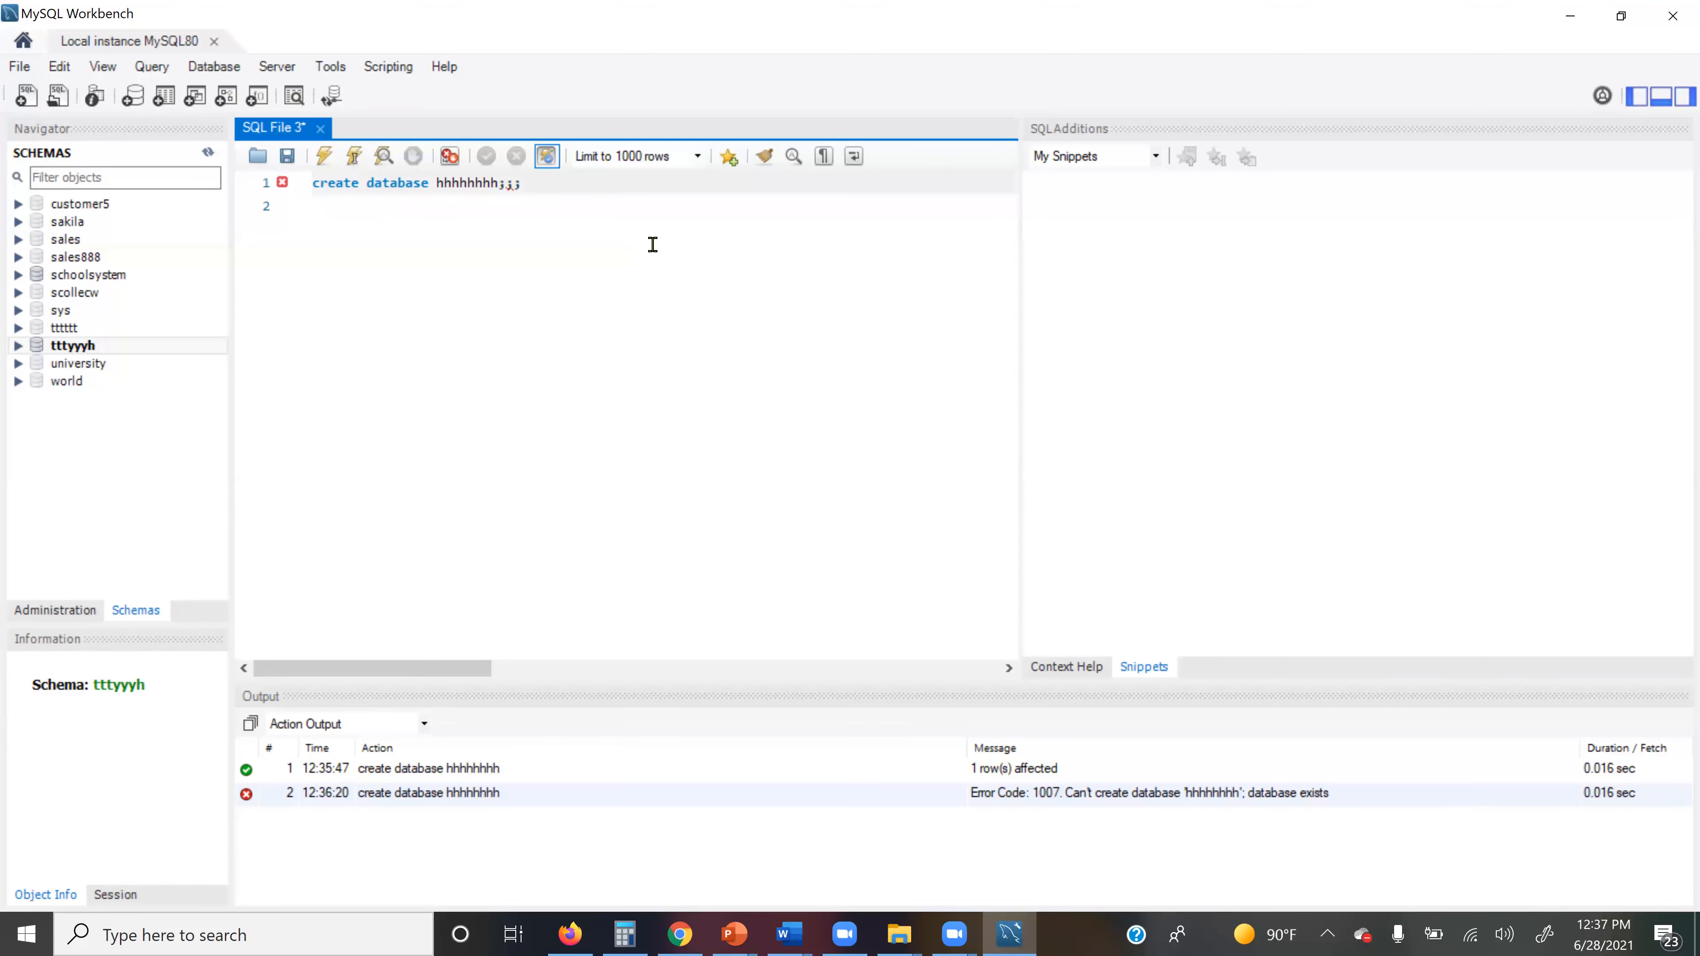
key(BackSpace)
key(BackSpace)
key(BackSpace)
click(324, 156)
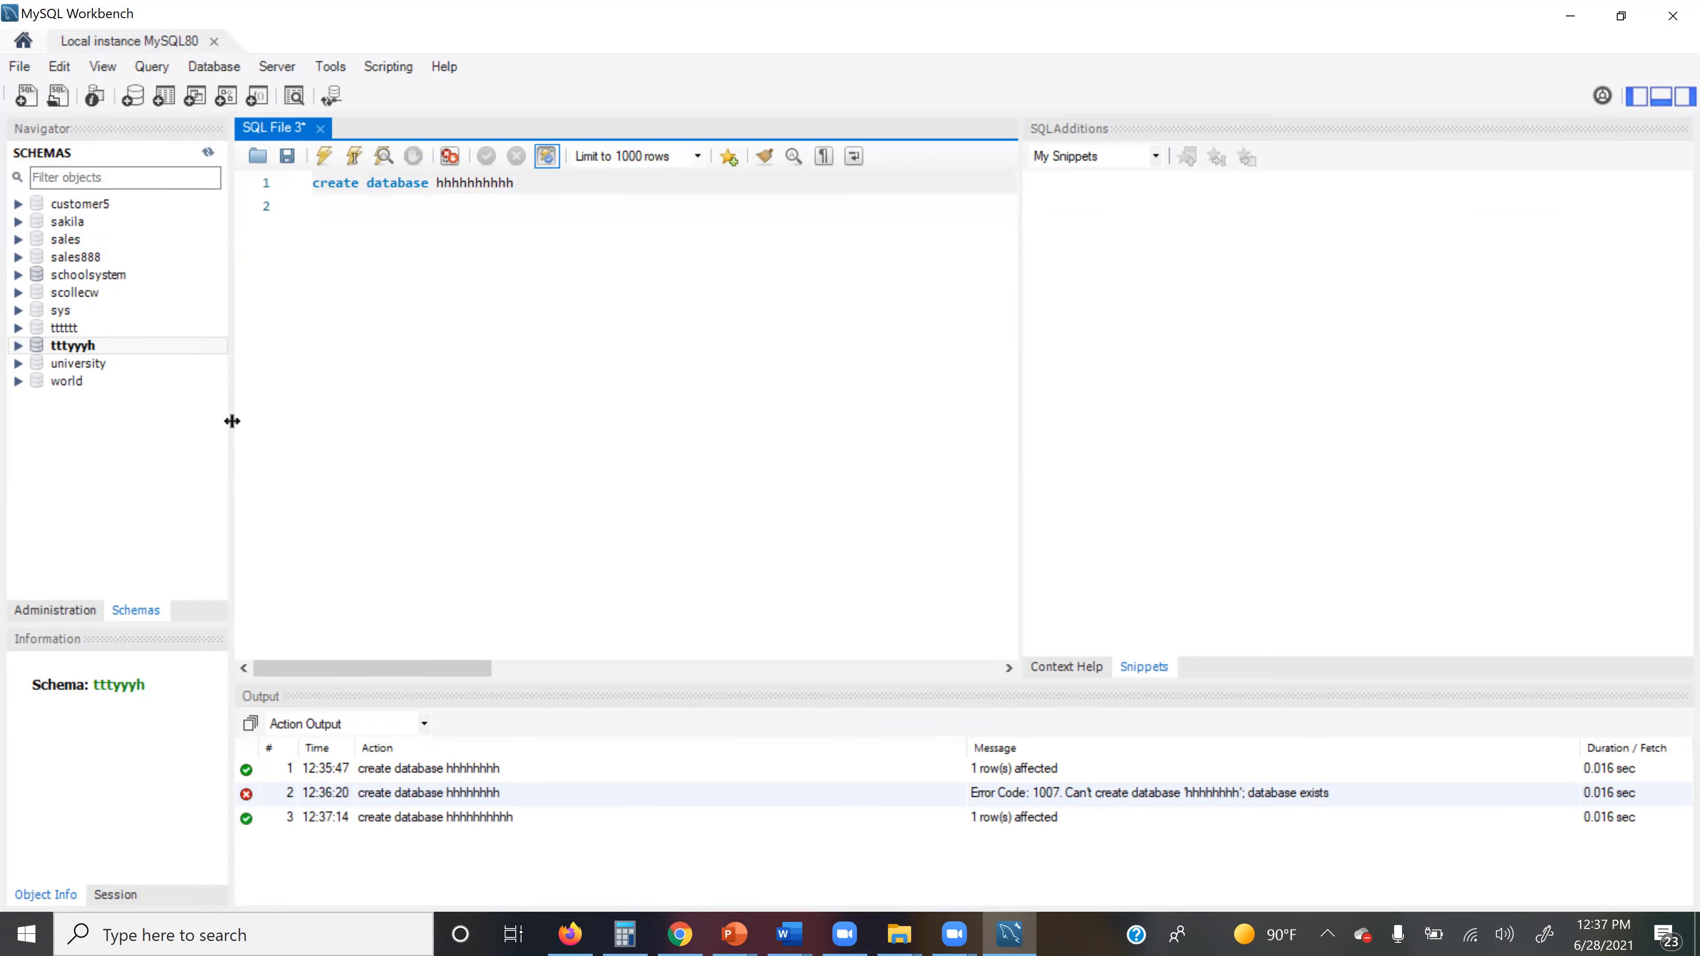
click(196, 461)
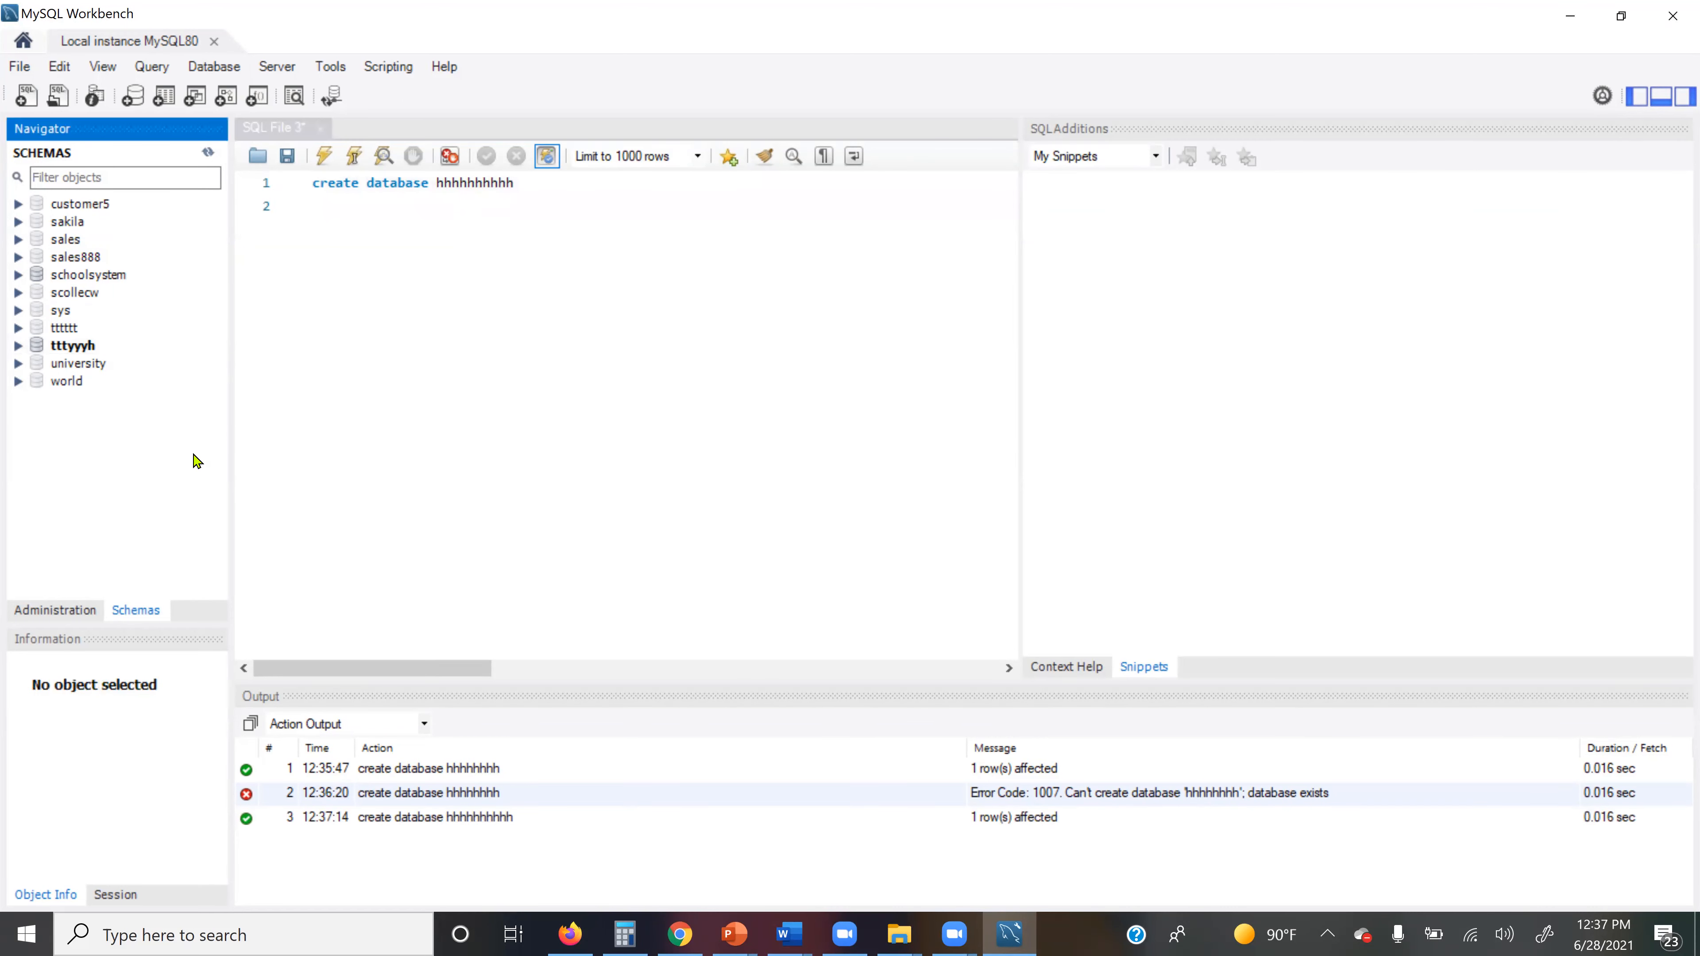
Step: Create a new schema from the Navigator, name it UniversityBronx instead of new_schema, and apply
right_click(87, 436)
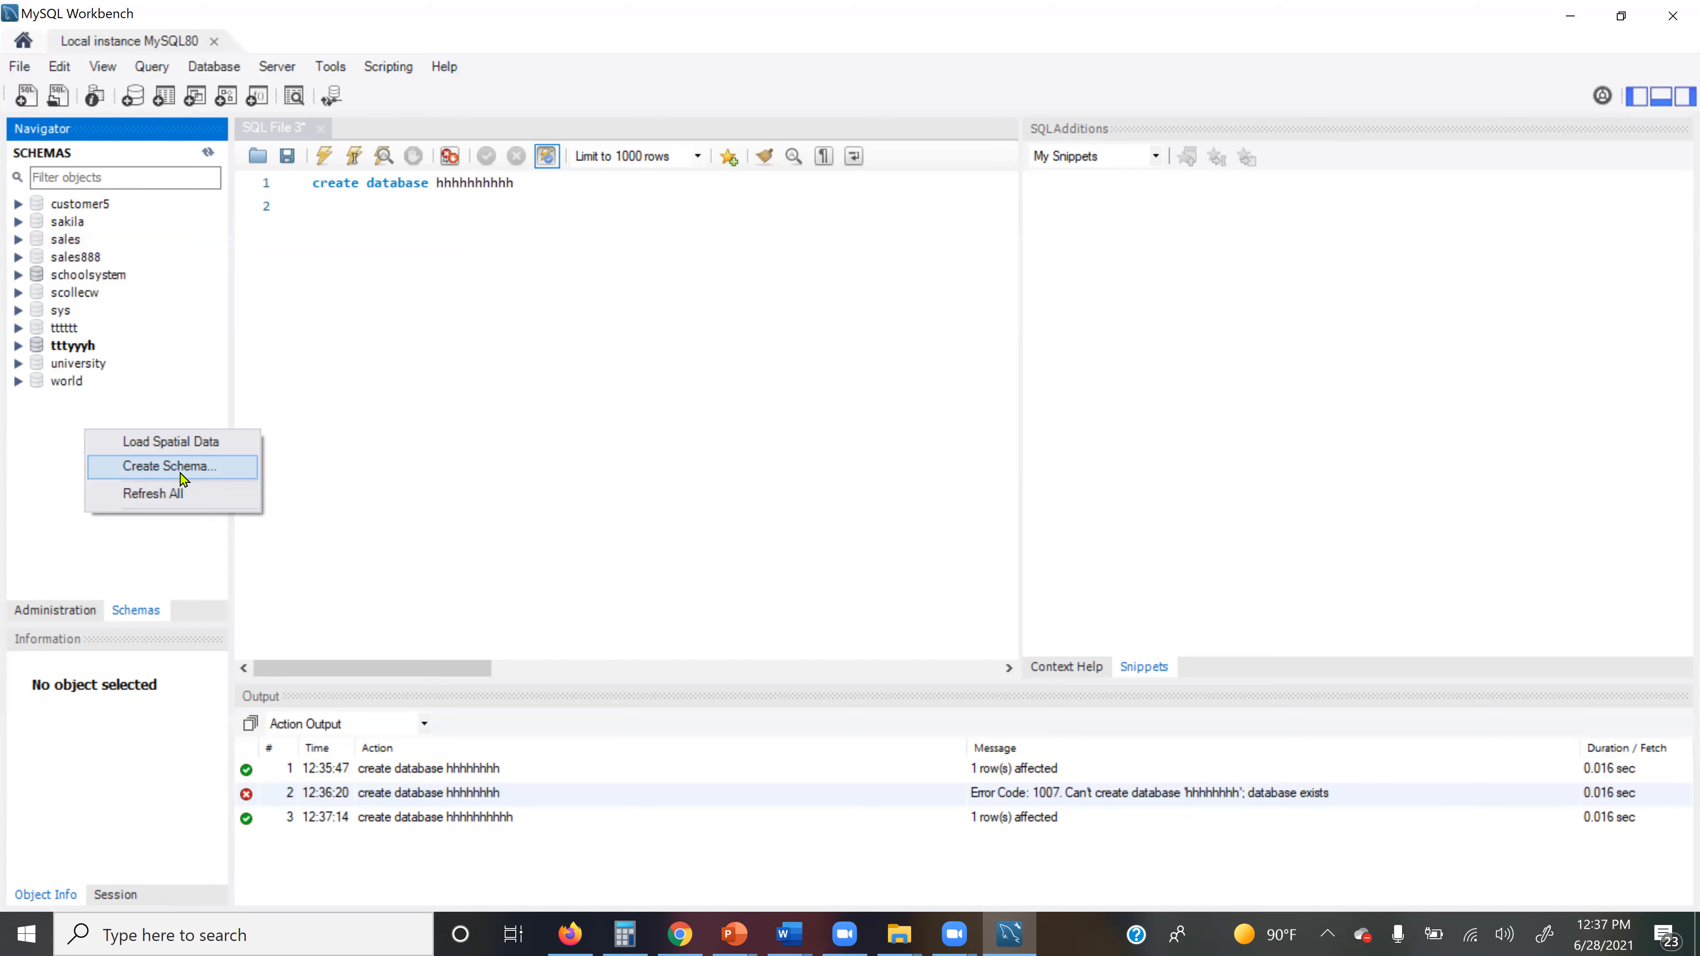
click(169, 466)
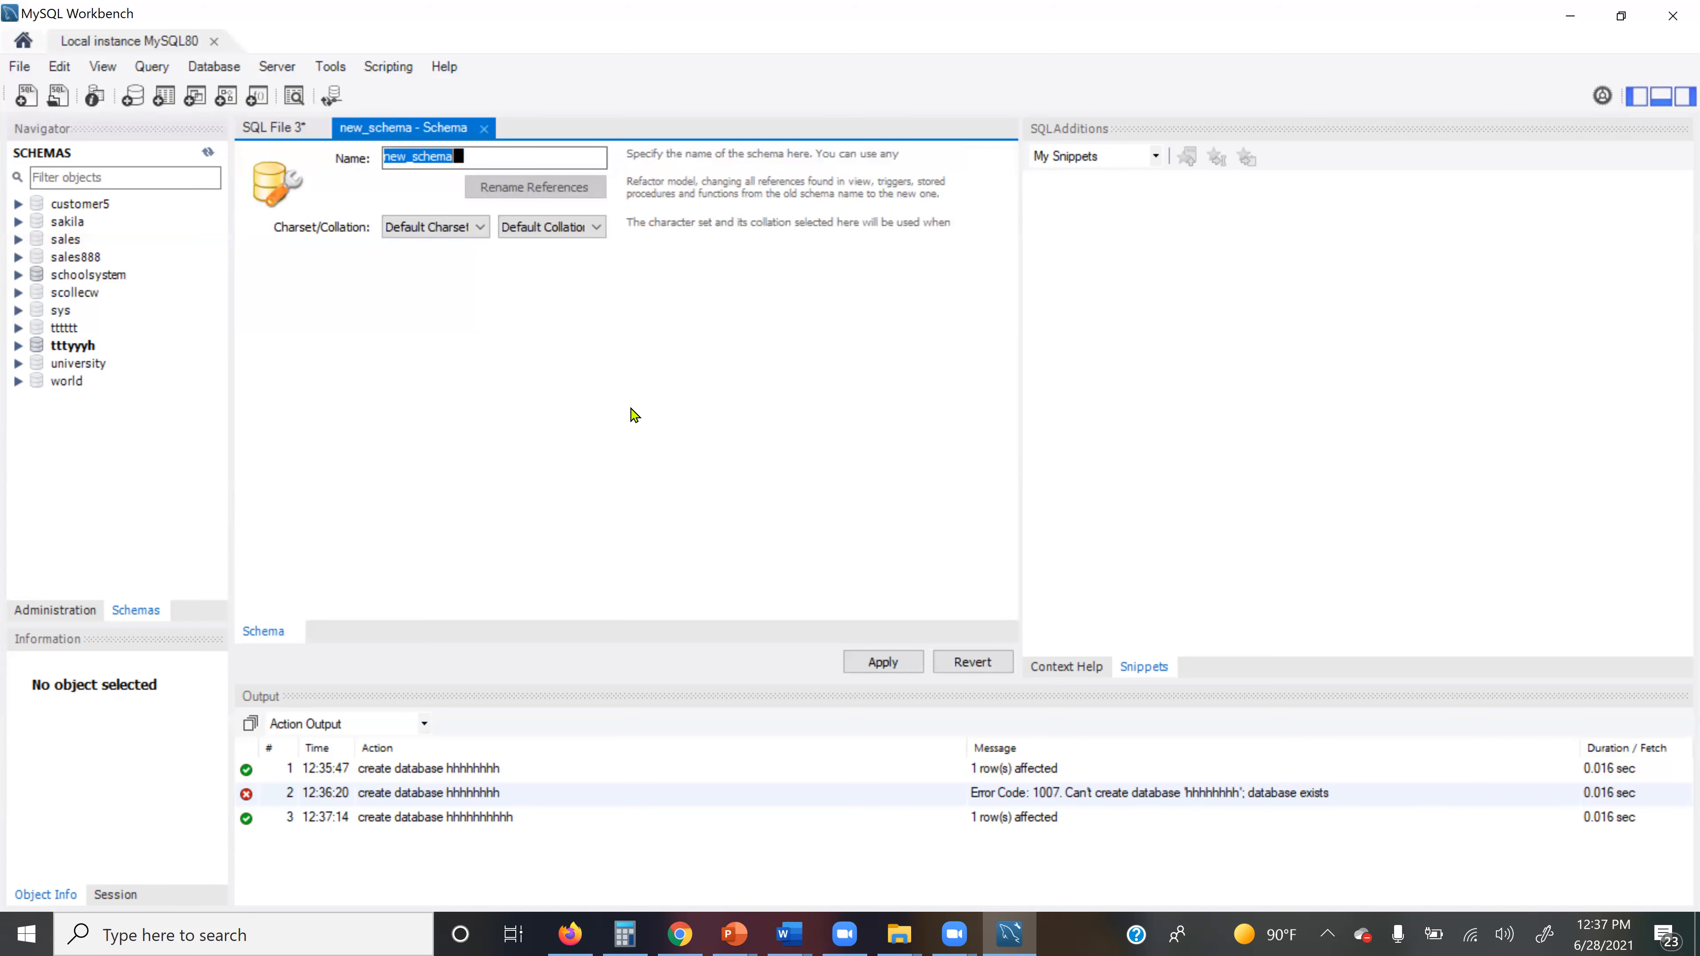
click(475, 150)
drag(435, 150, 353, 144)
text(UniversityBronx)
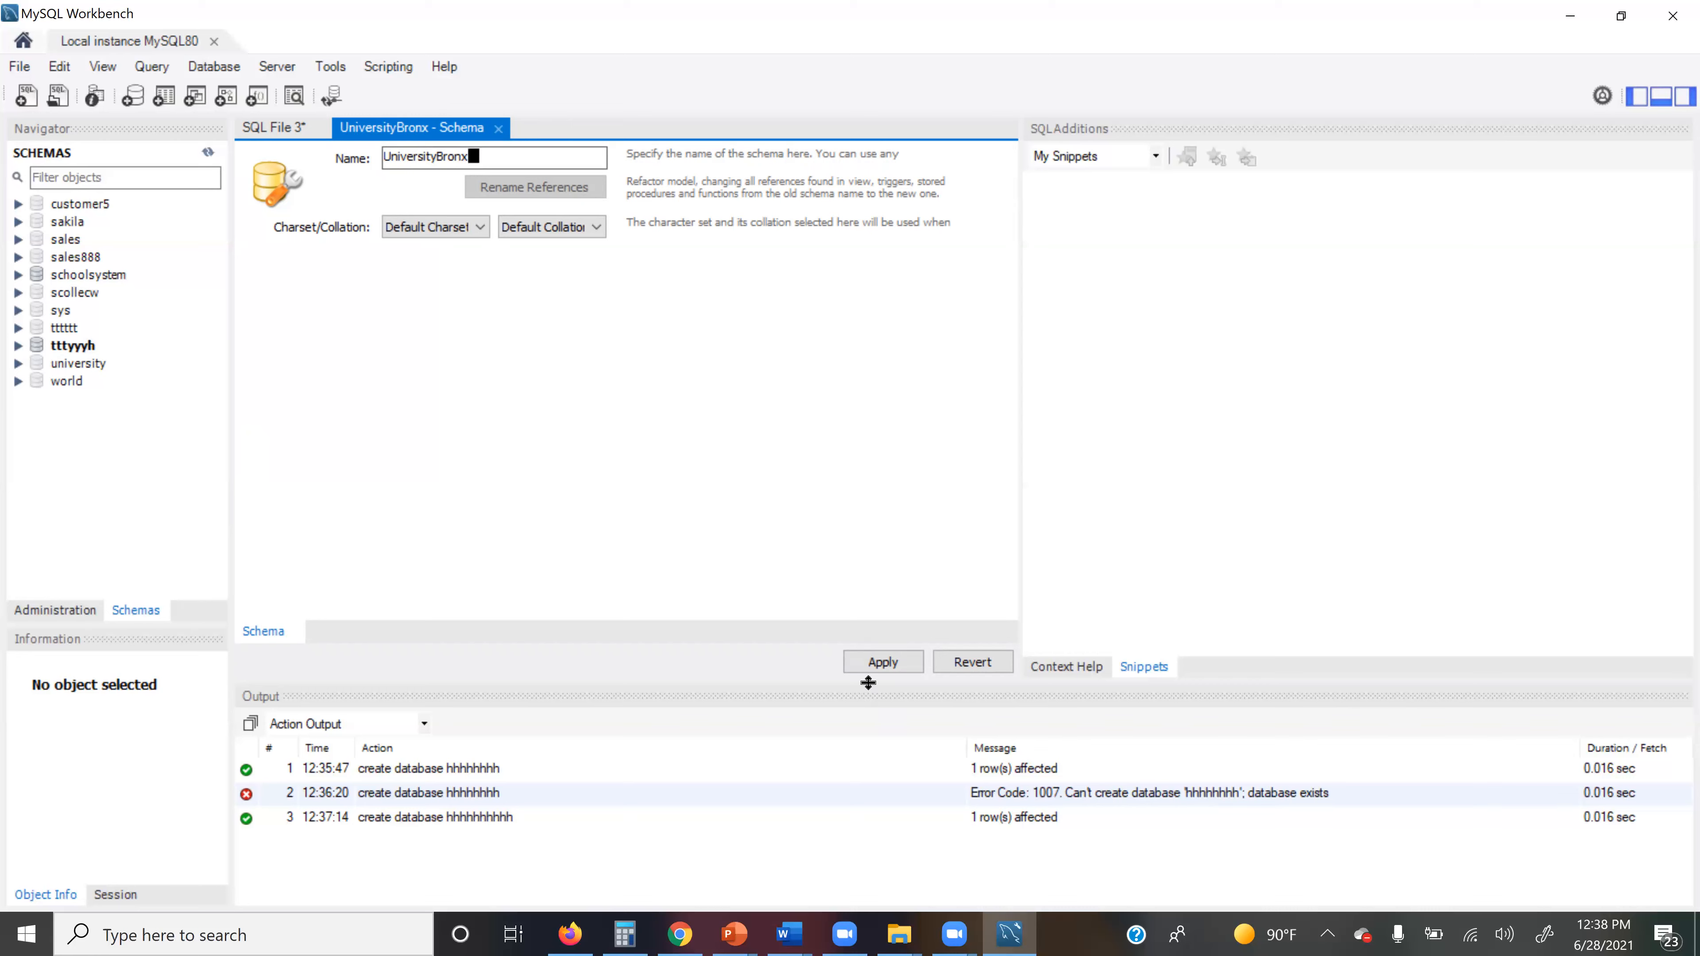
click(871, 664)
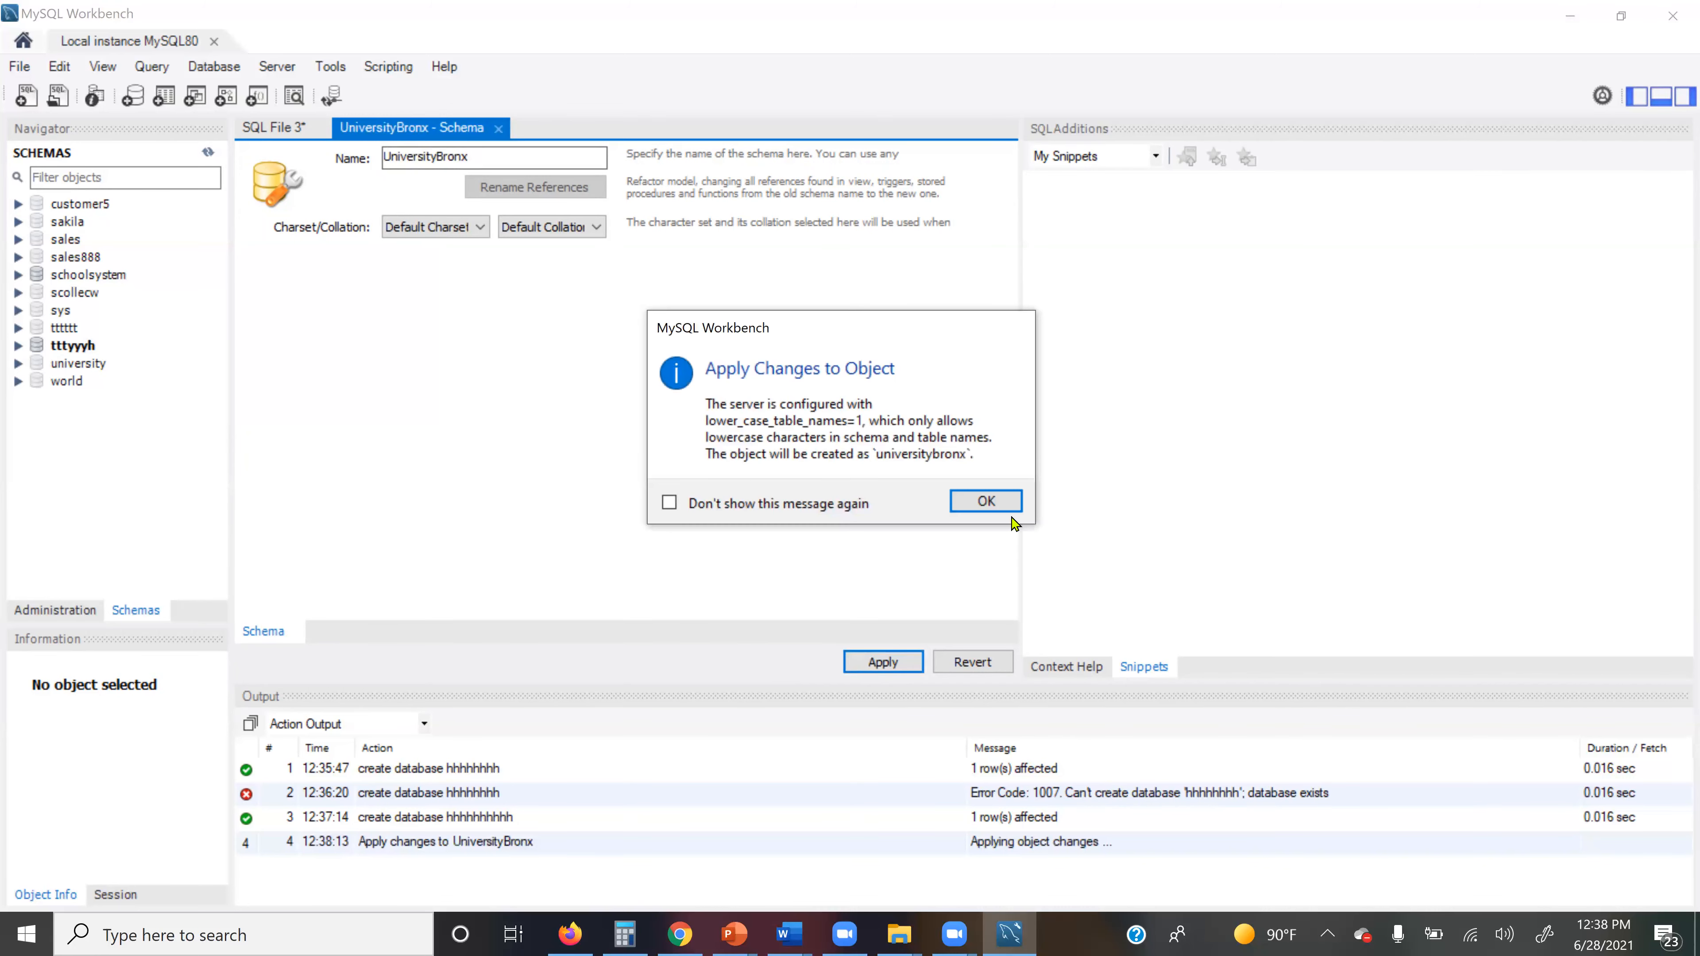
Step: Accept the lowercase-name notice and run the CREATE SCHEMA script to create universitybronx
click(993, 506)
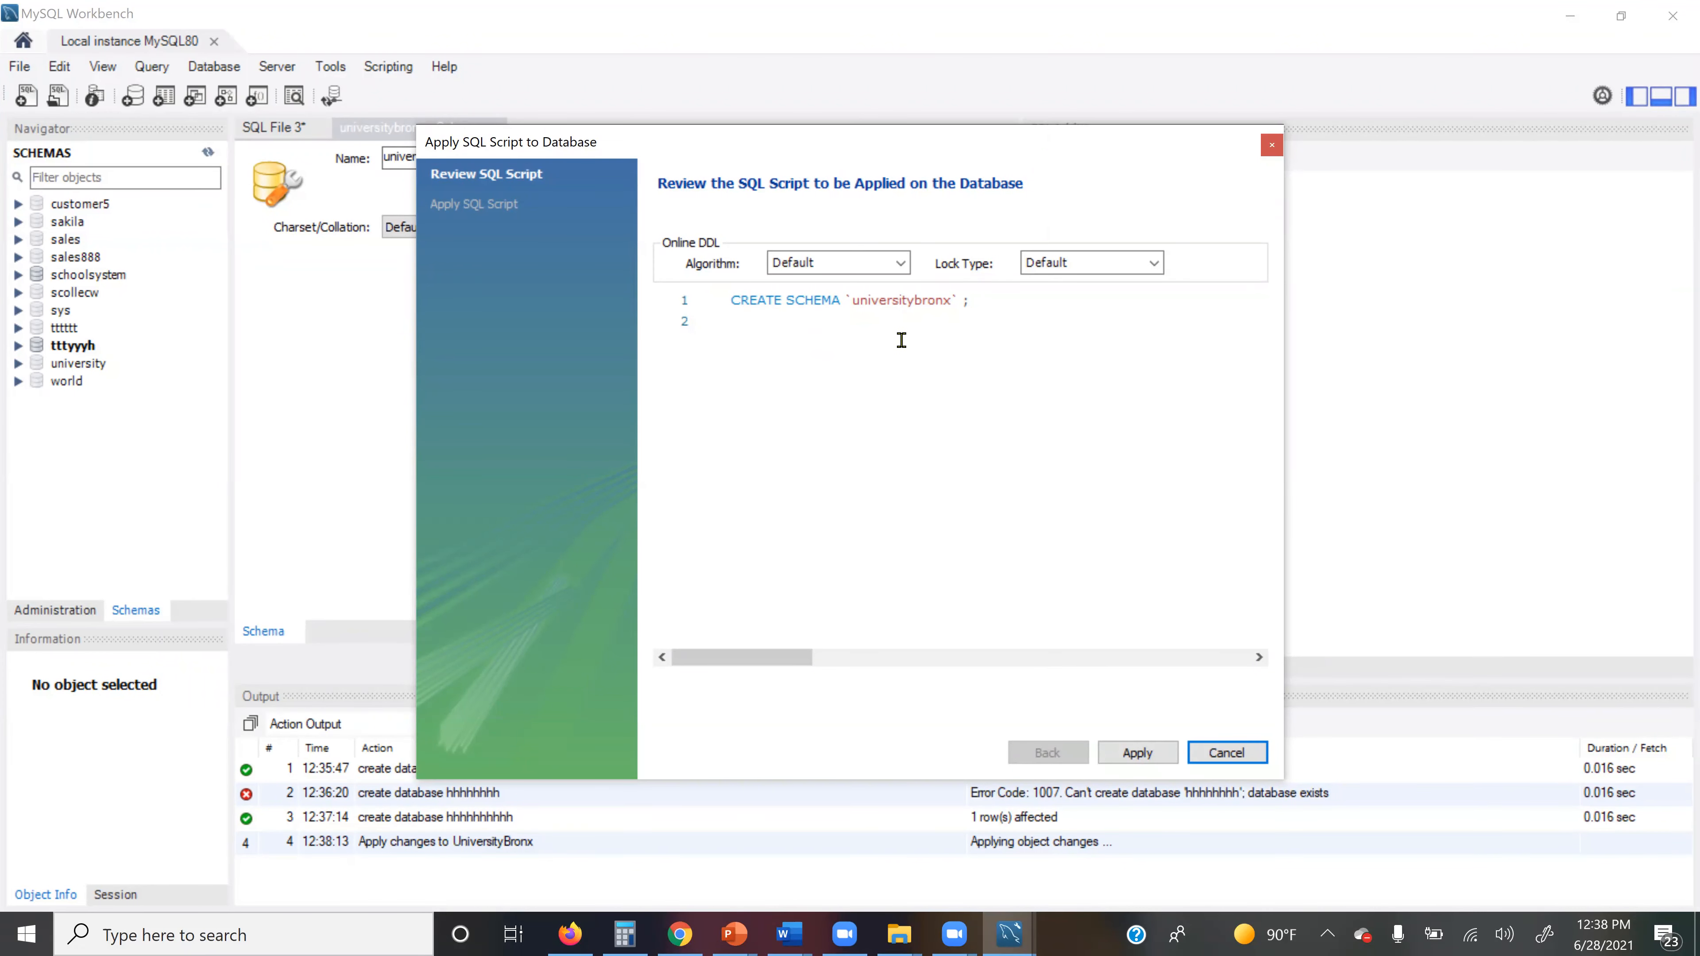
click(1137, 753)
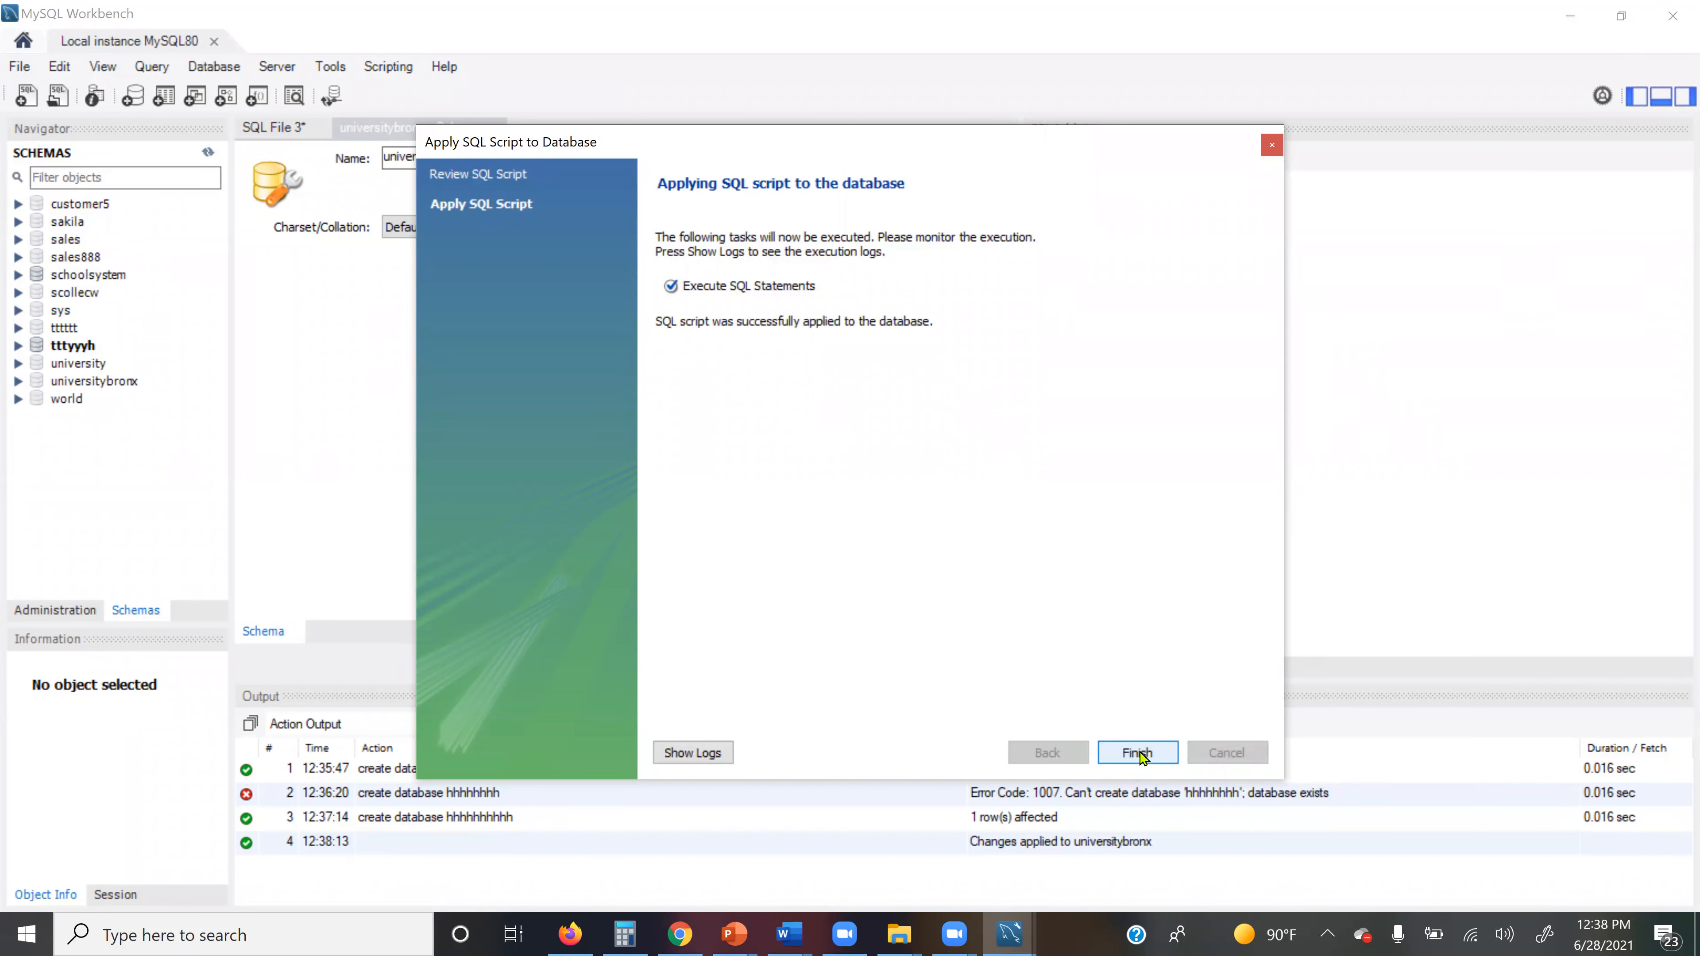
click(1138, 752)
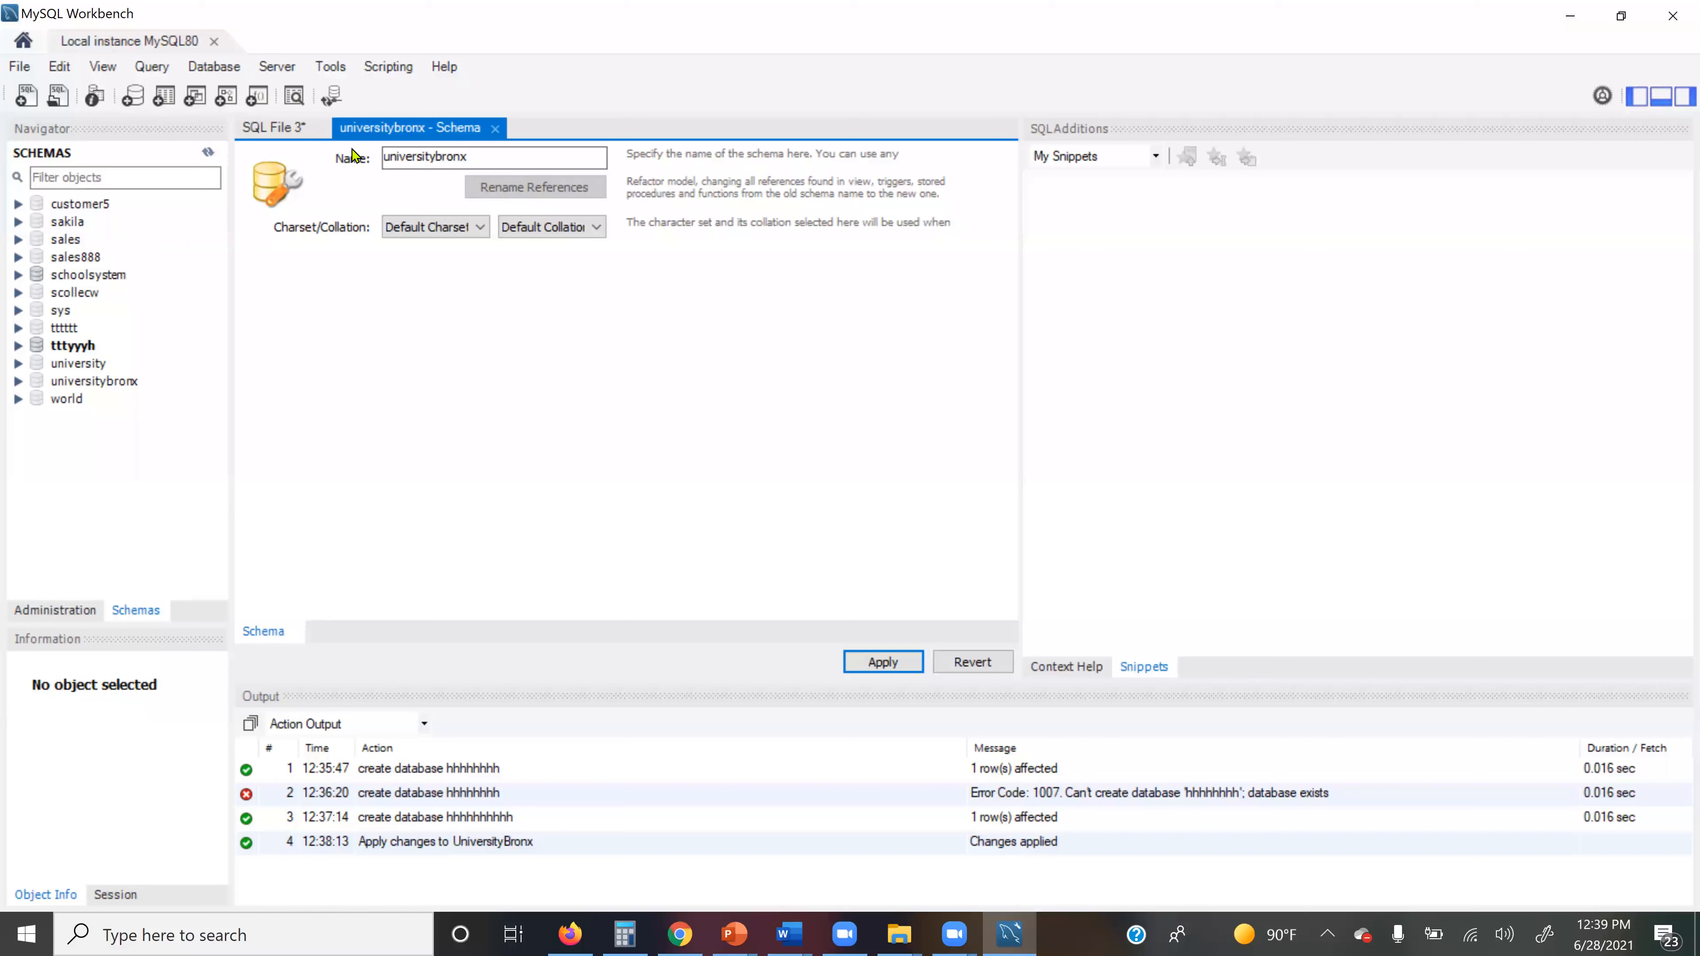
click(303, 132)
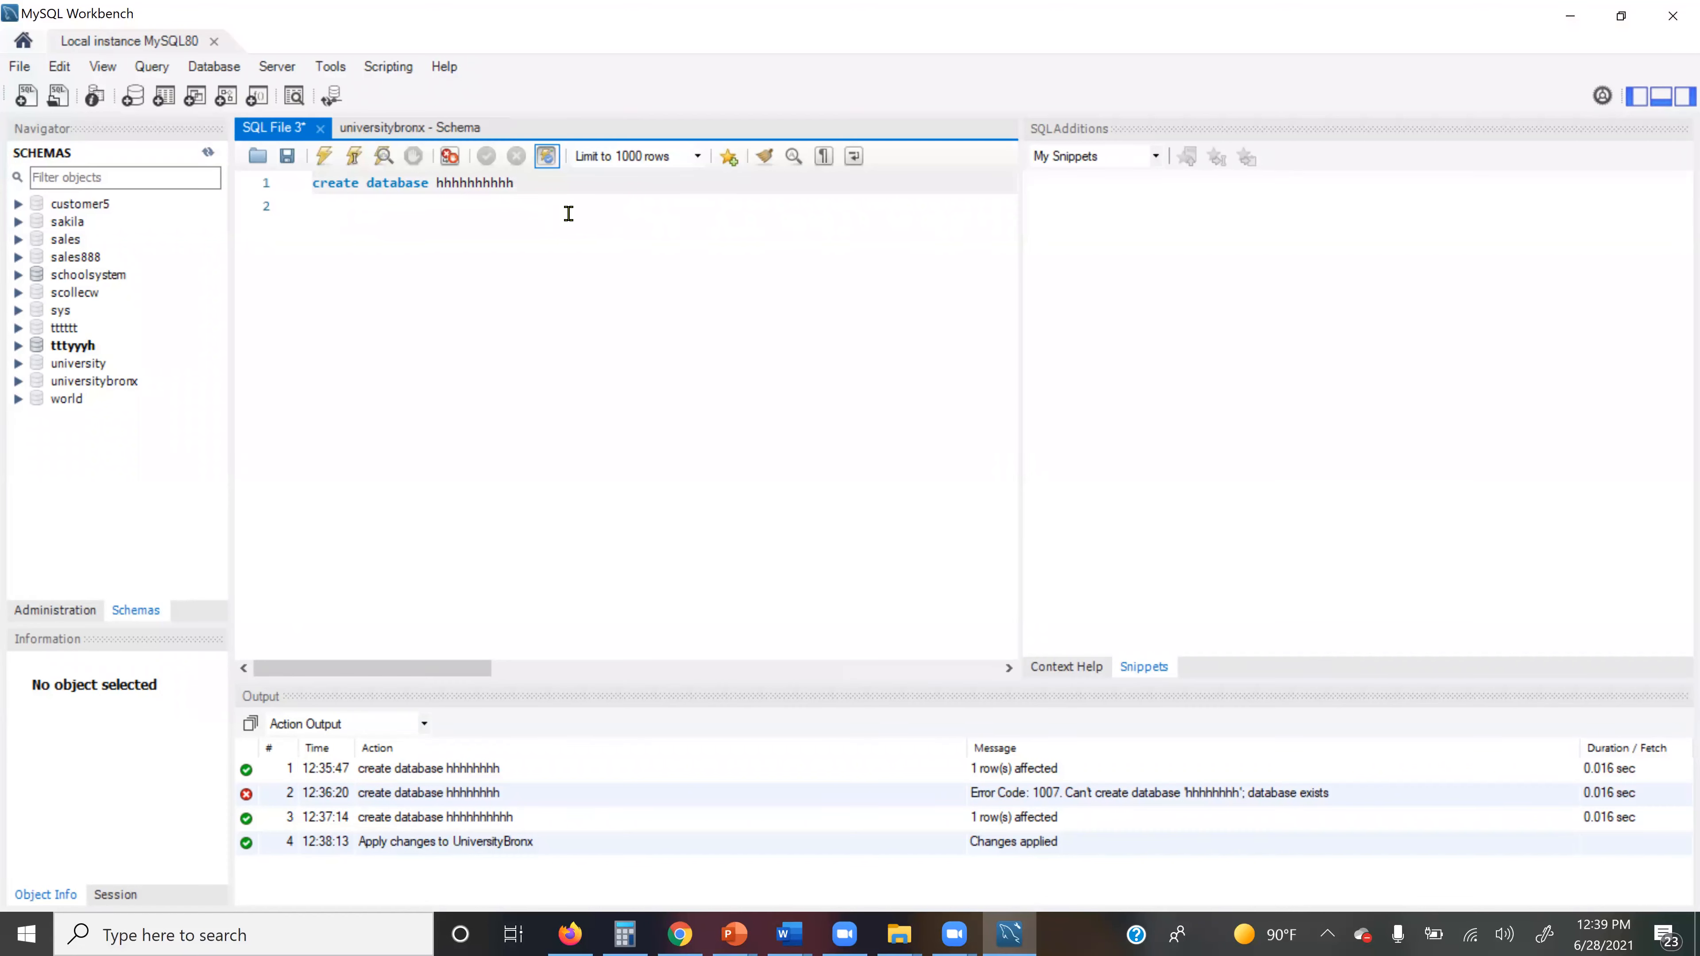
Step: Erase the create database line and expand universitybronx in the Navigator
key(BackSpace)
key(BackSpace)
key(BackSpace)
key(BackSpace)
key(BackSpace)
key(BackSpace)
key(BackSpace)
key(BackSpace)
key(BackSpace)
key(BackSpace)
key(BackSpace)
key(BackSpace)
key(BackSpace)
key(BackSpace)
key(BackSpace)
key(BackSpace)
key(BackSpace)
key(BackSpace)
key(BackSpace)
key(BackSpace)
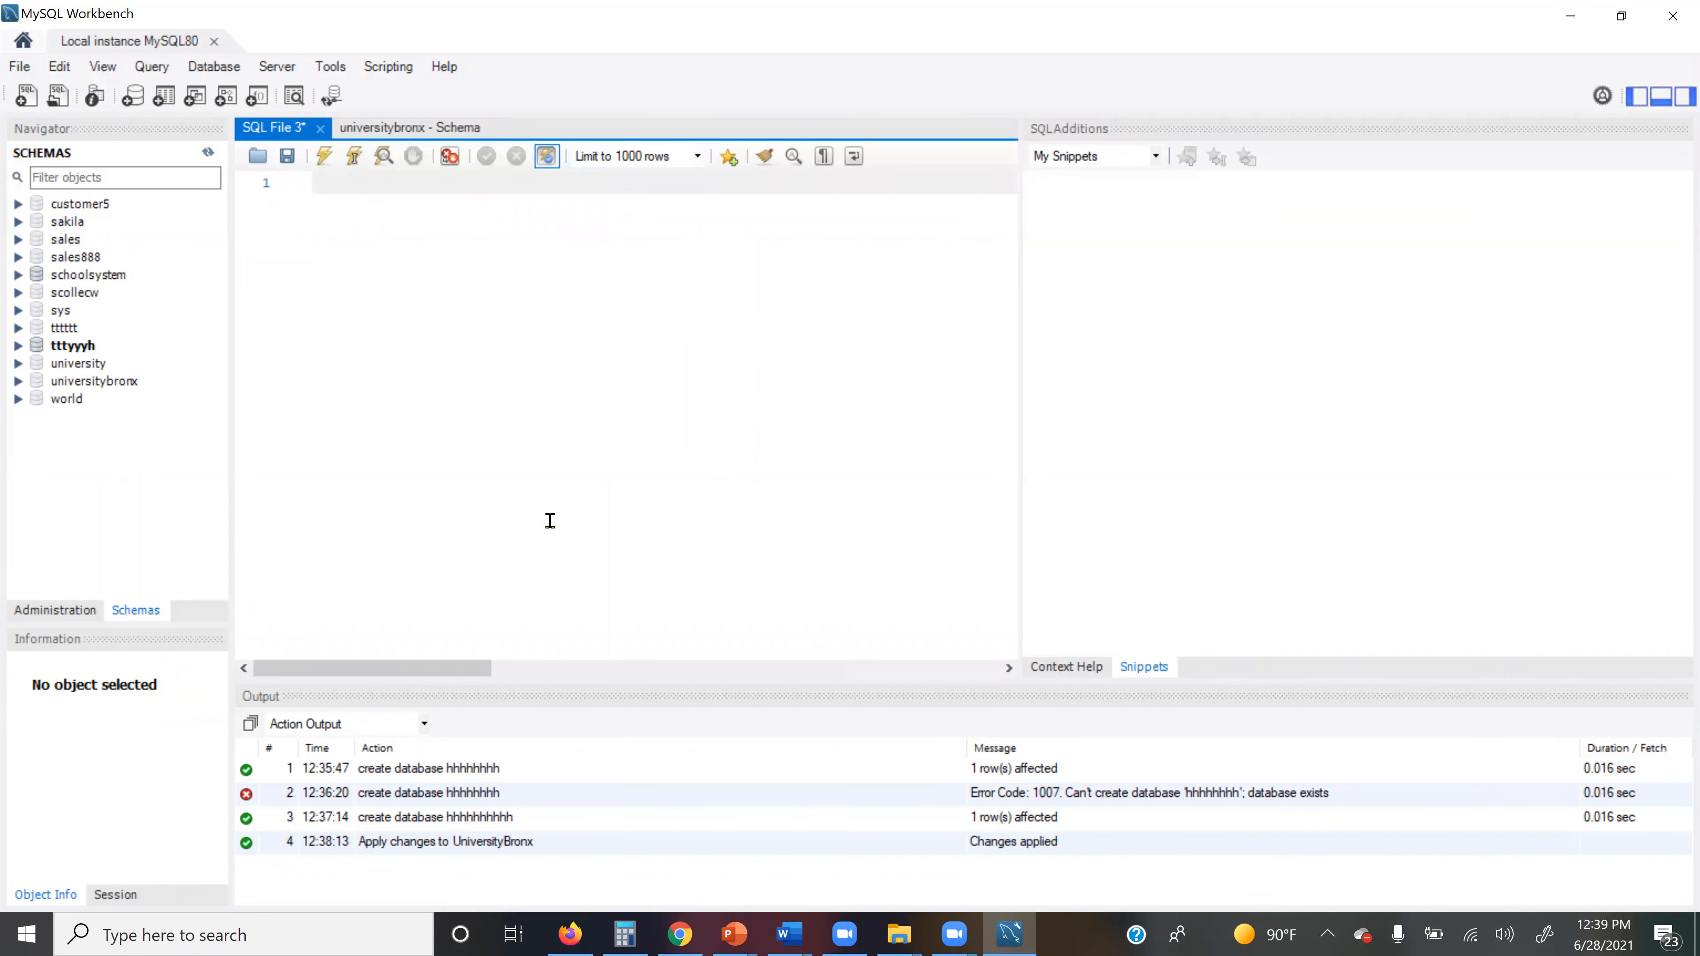
click(18, 381)
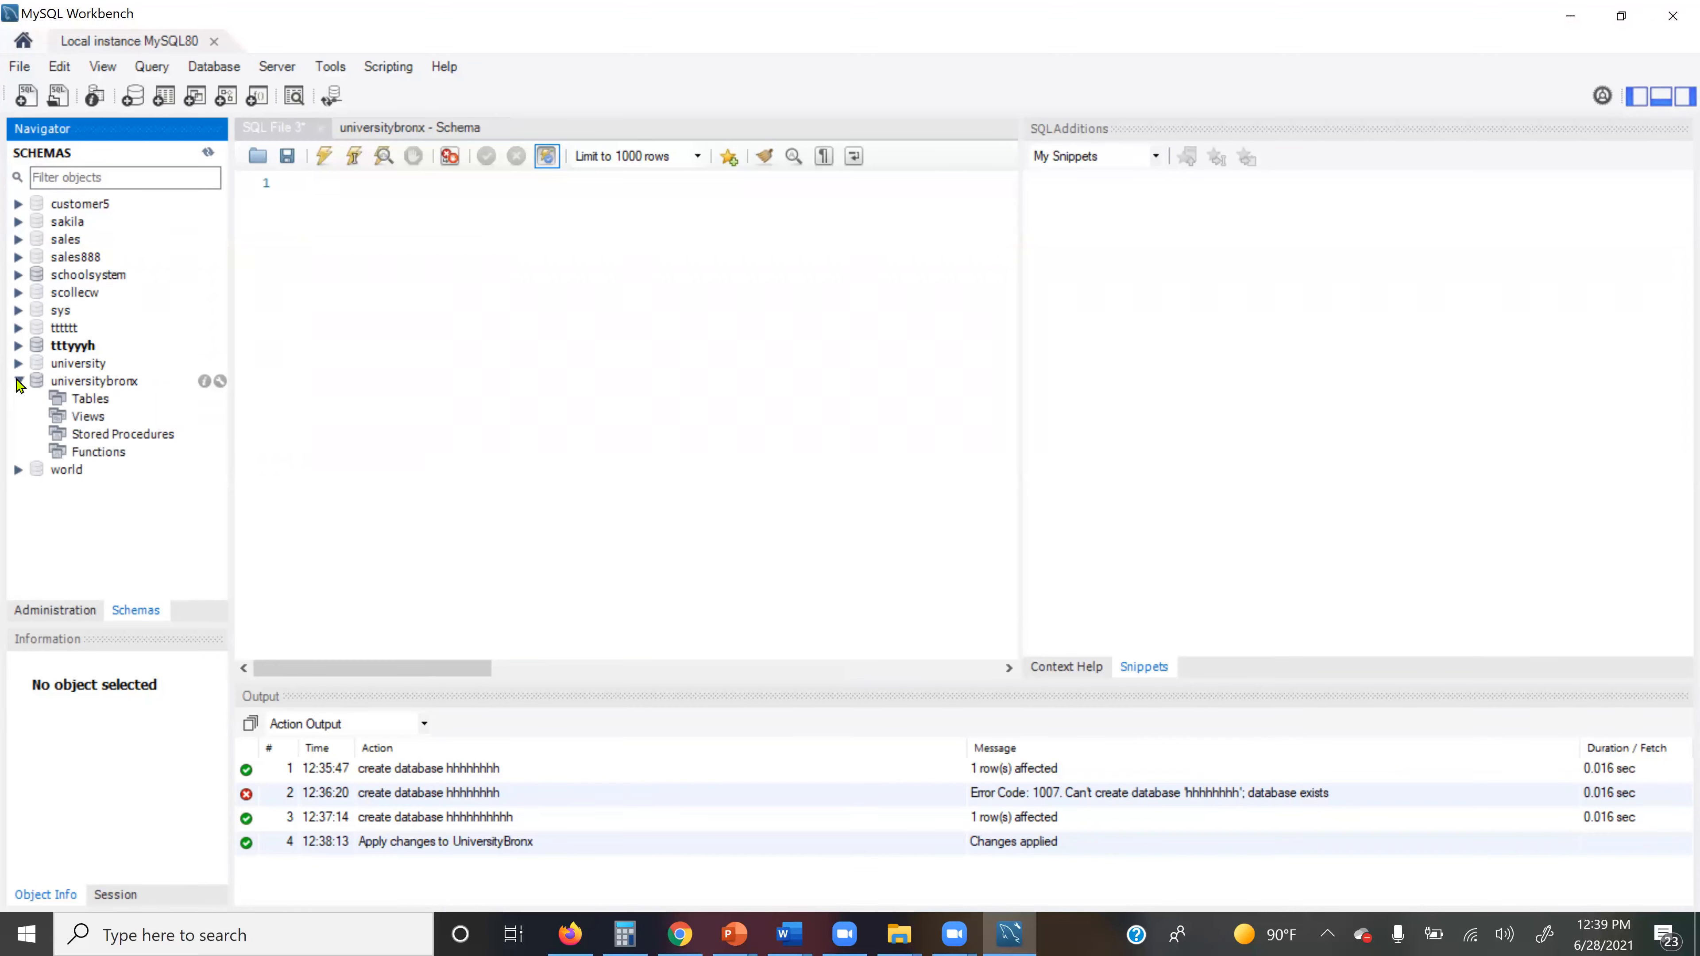
Step: Create a new table named Student in the universitybronx Tables group
right_click(98, 404)
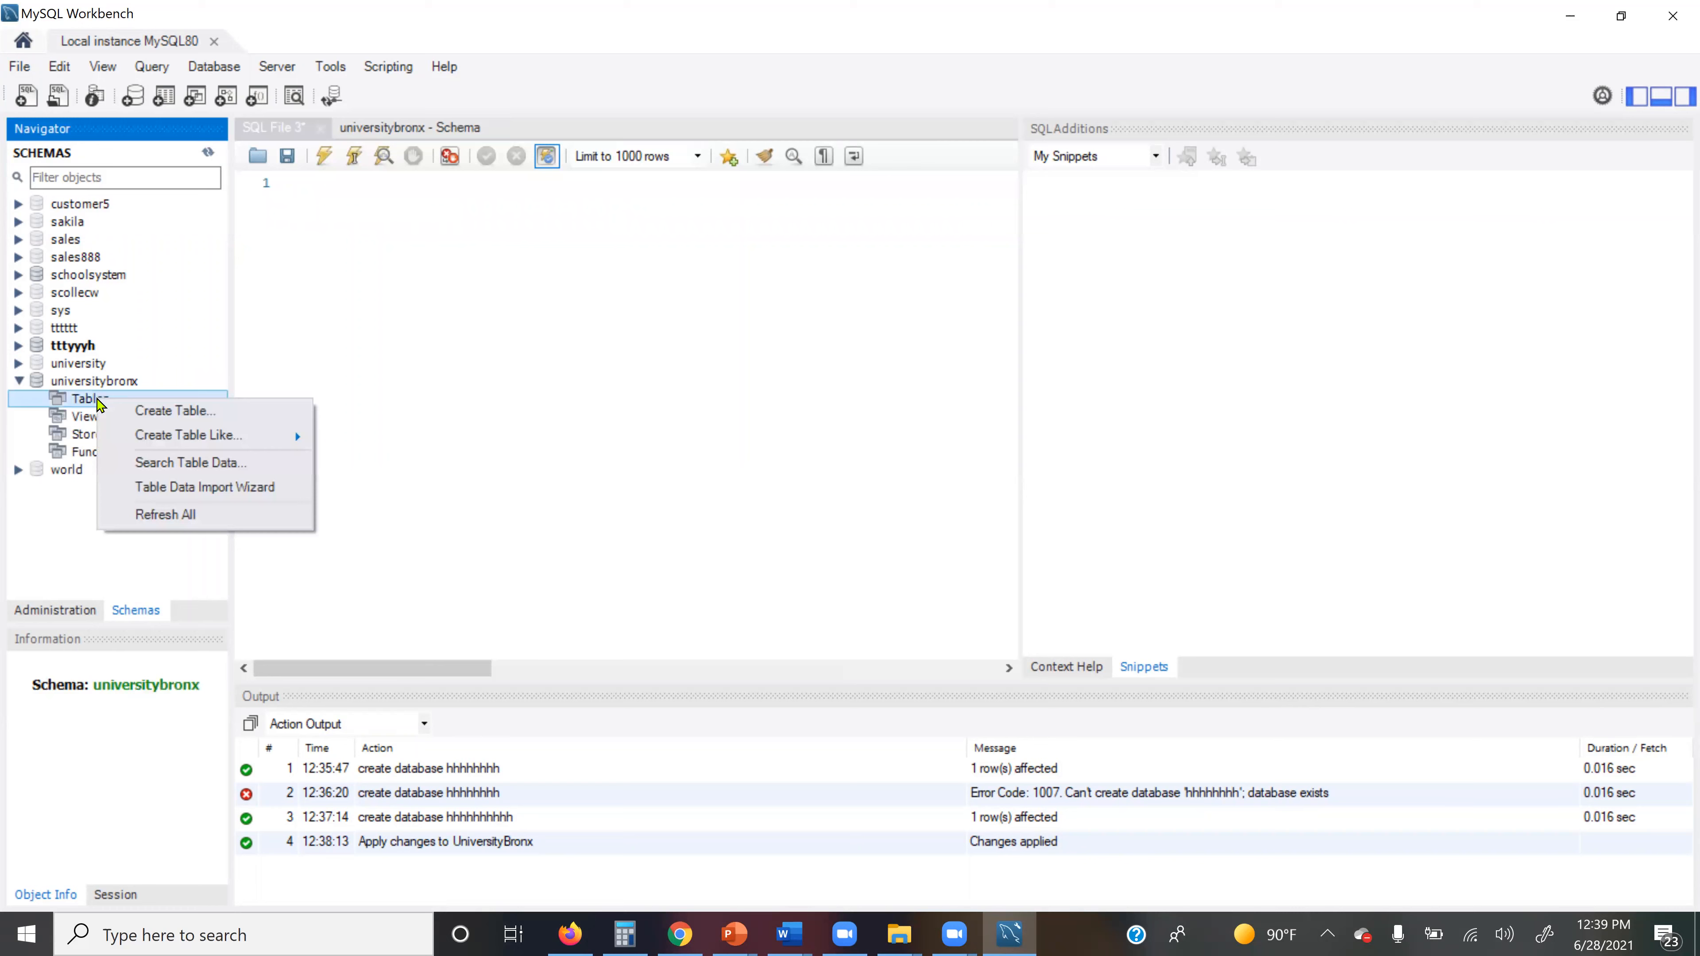
click(186, 414)
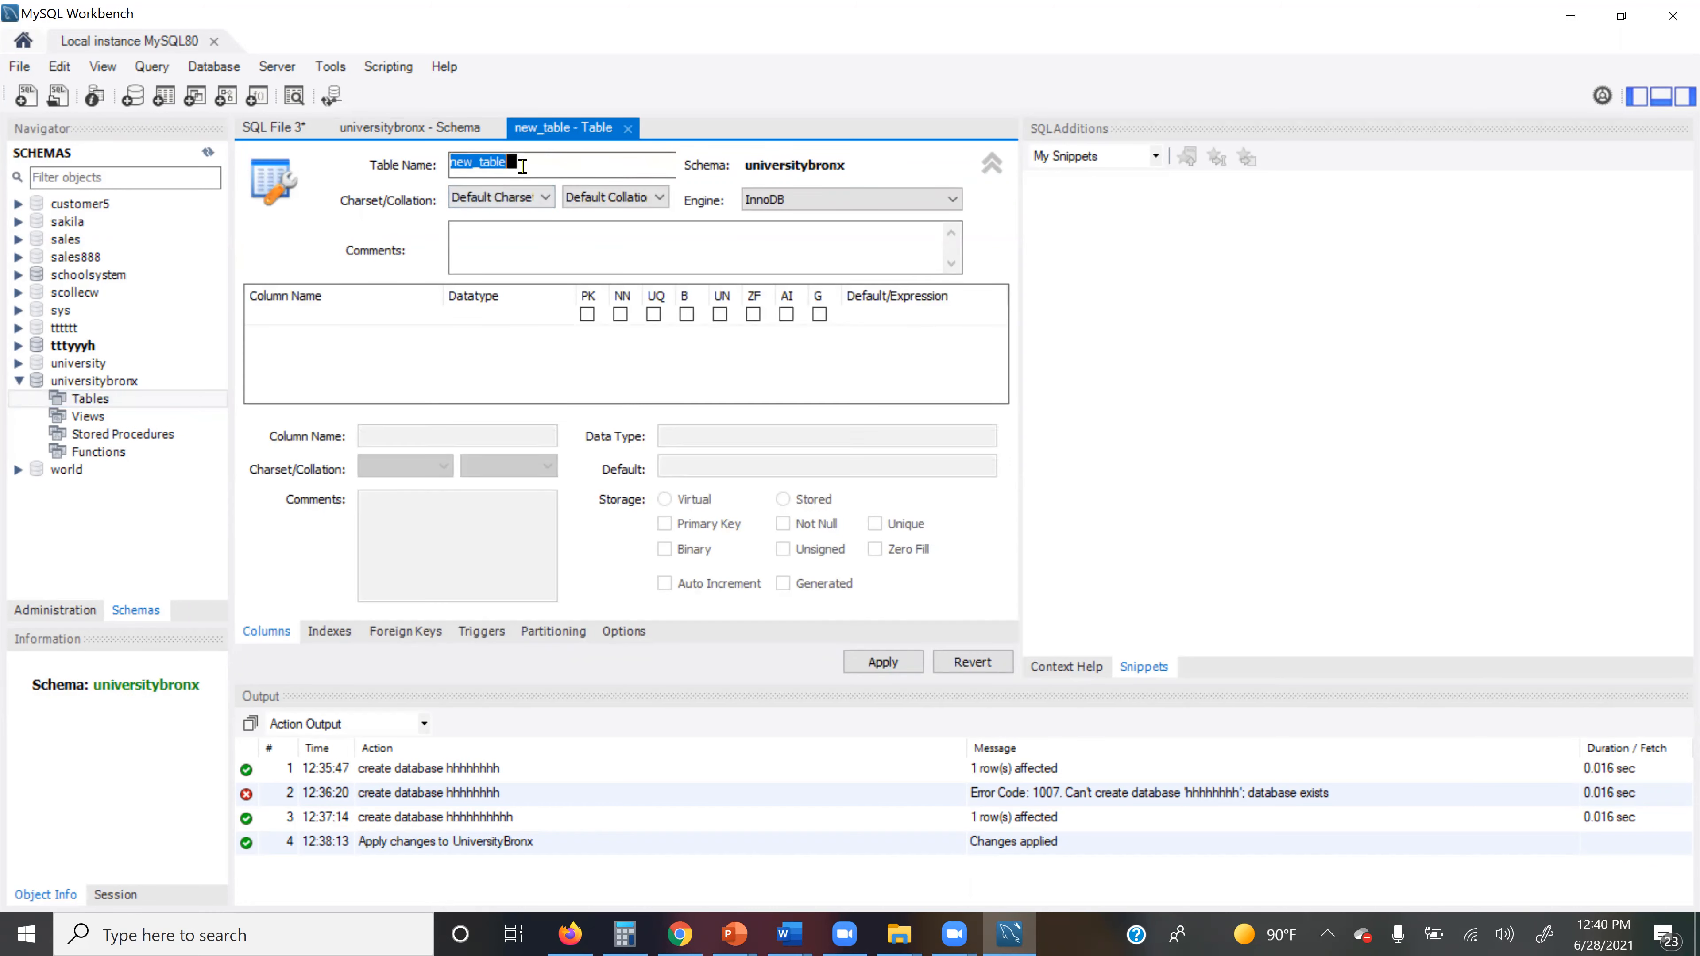
text(Studdn)
key(BackSpace)
key(BackSpace)
text(ent)
click(672, 246)
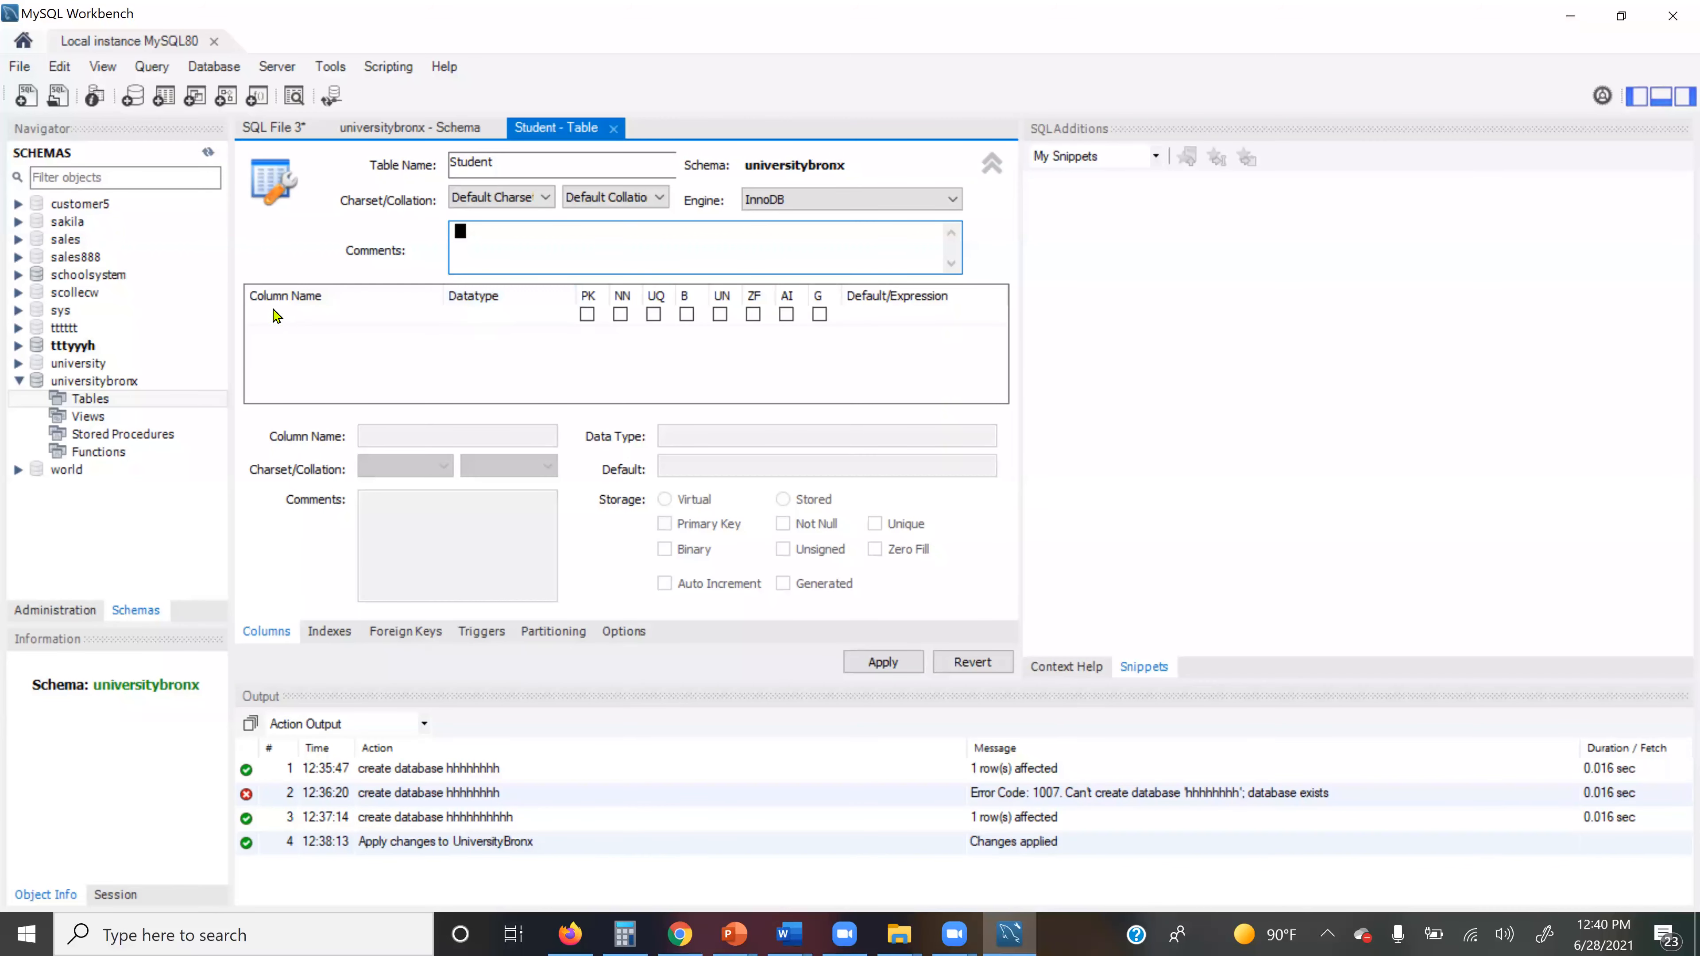
Step: Add the idStudent INT primary-key column, rename it to STID, and apply
click(382, 324)
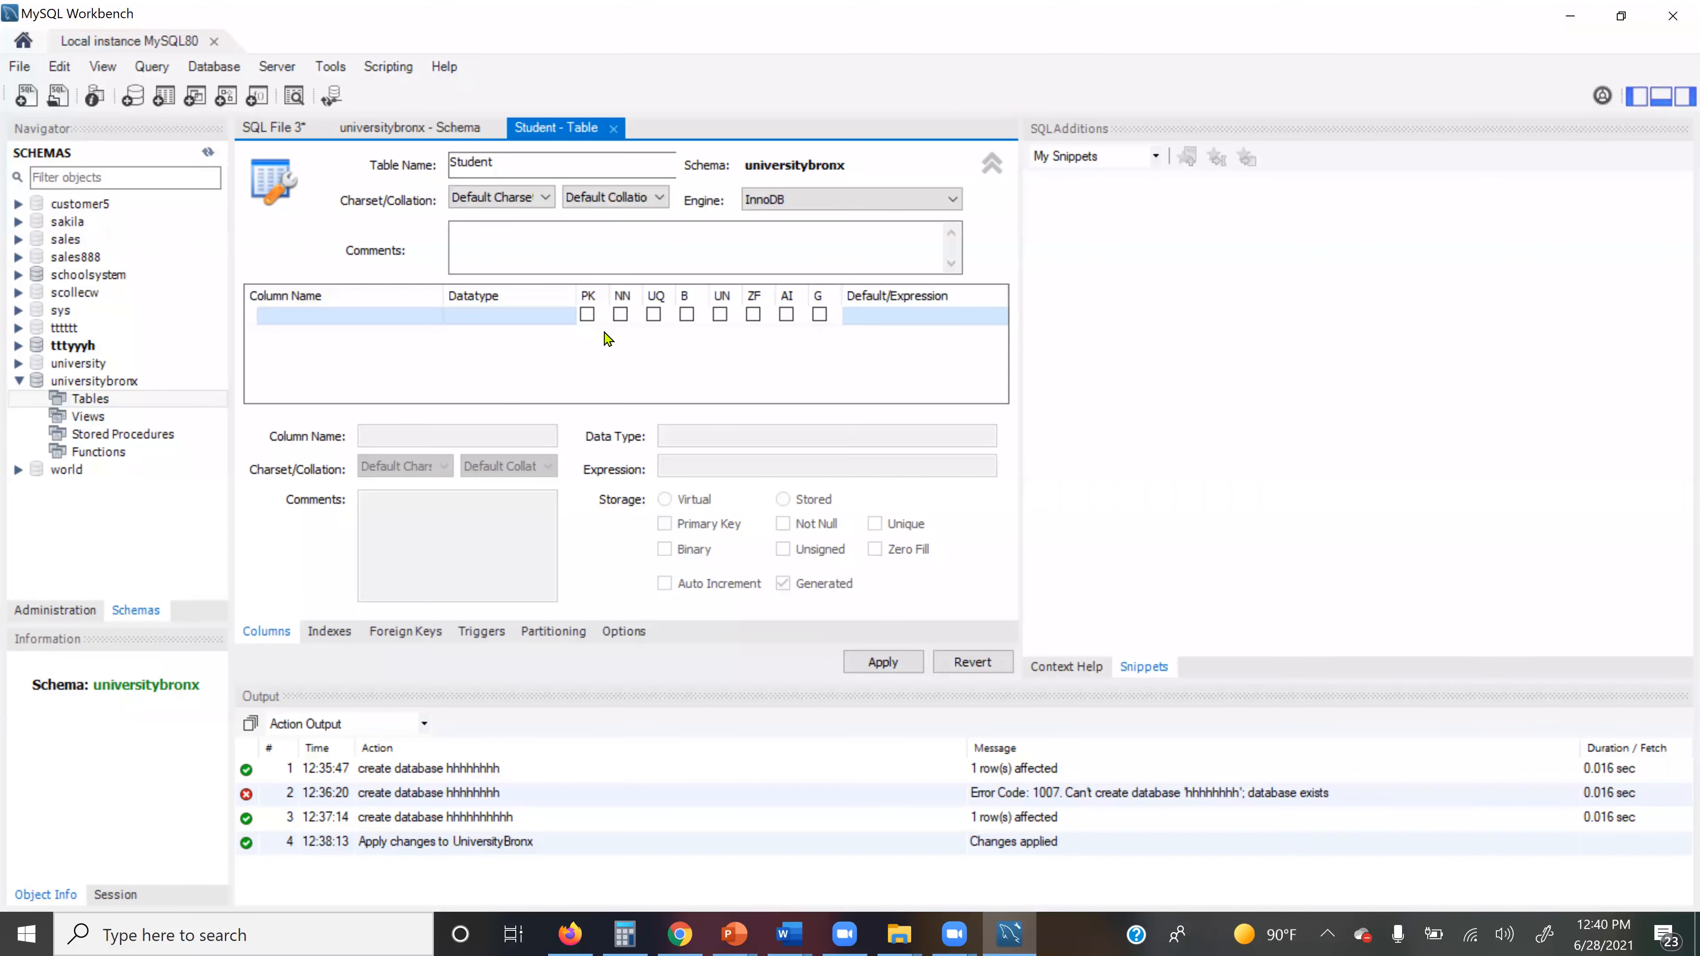
click(588, 316)
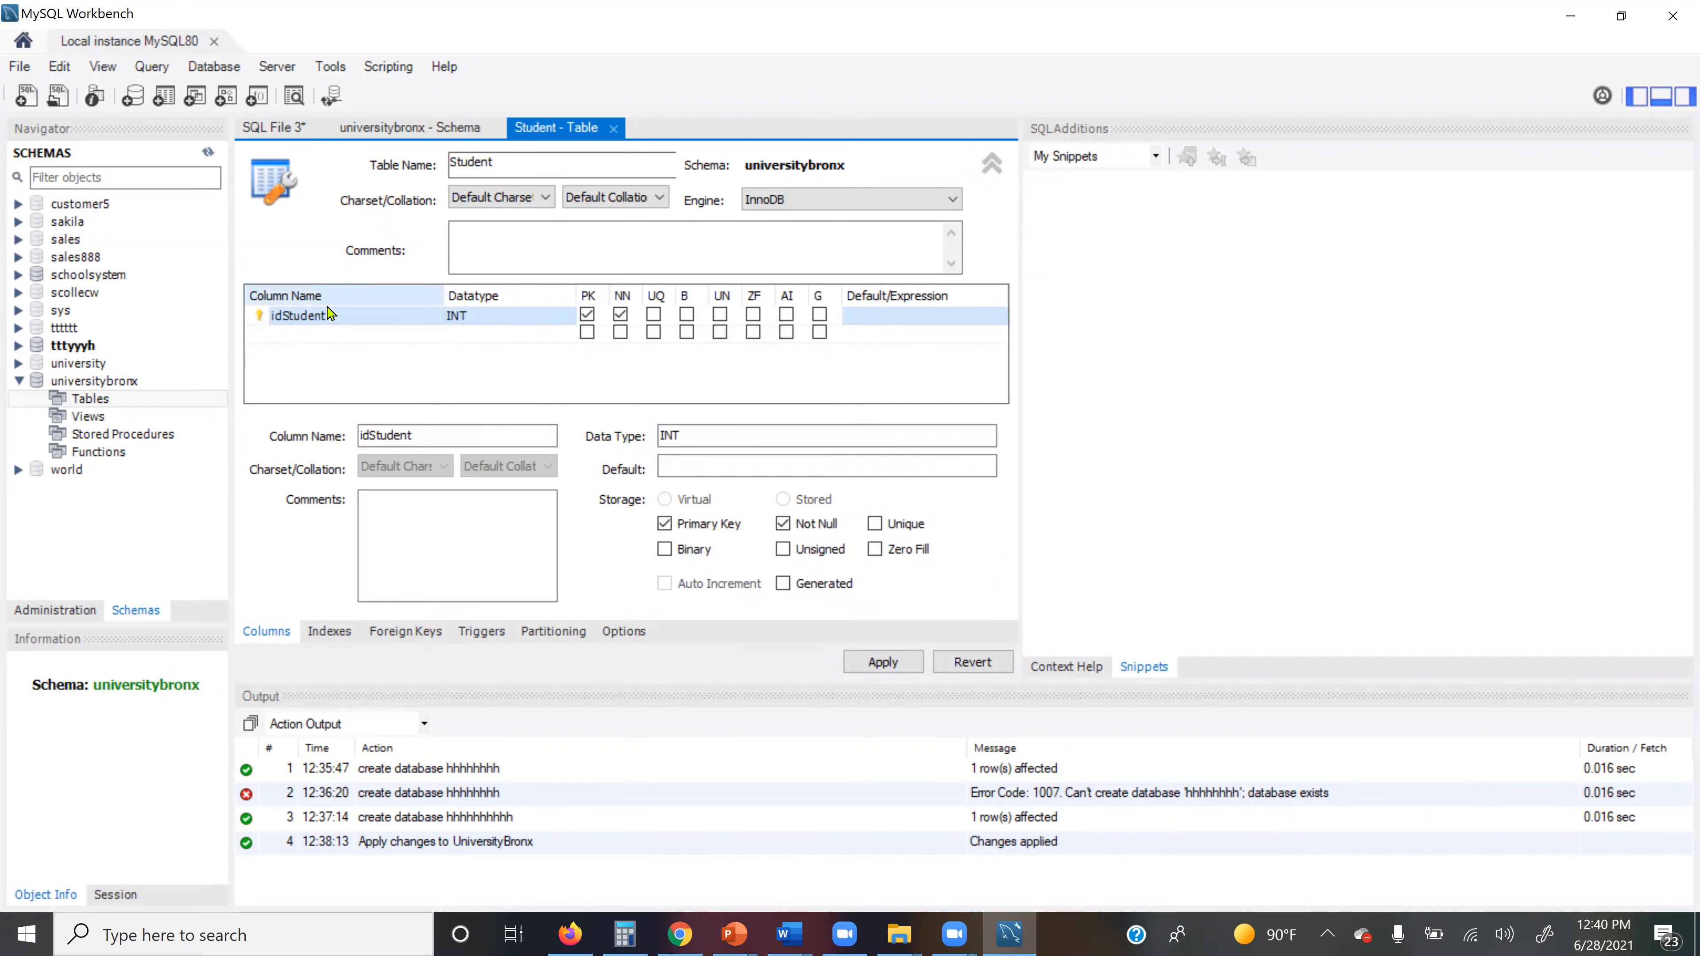
click(436, 430)
drag(370, 436, 380, 435)
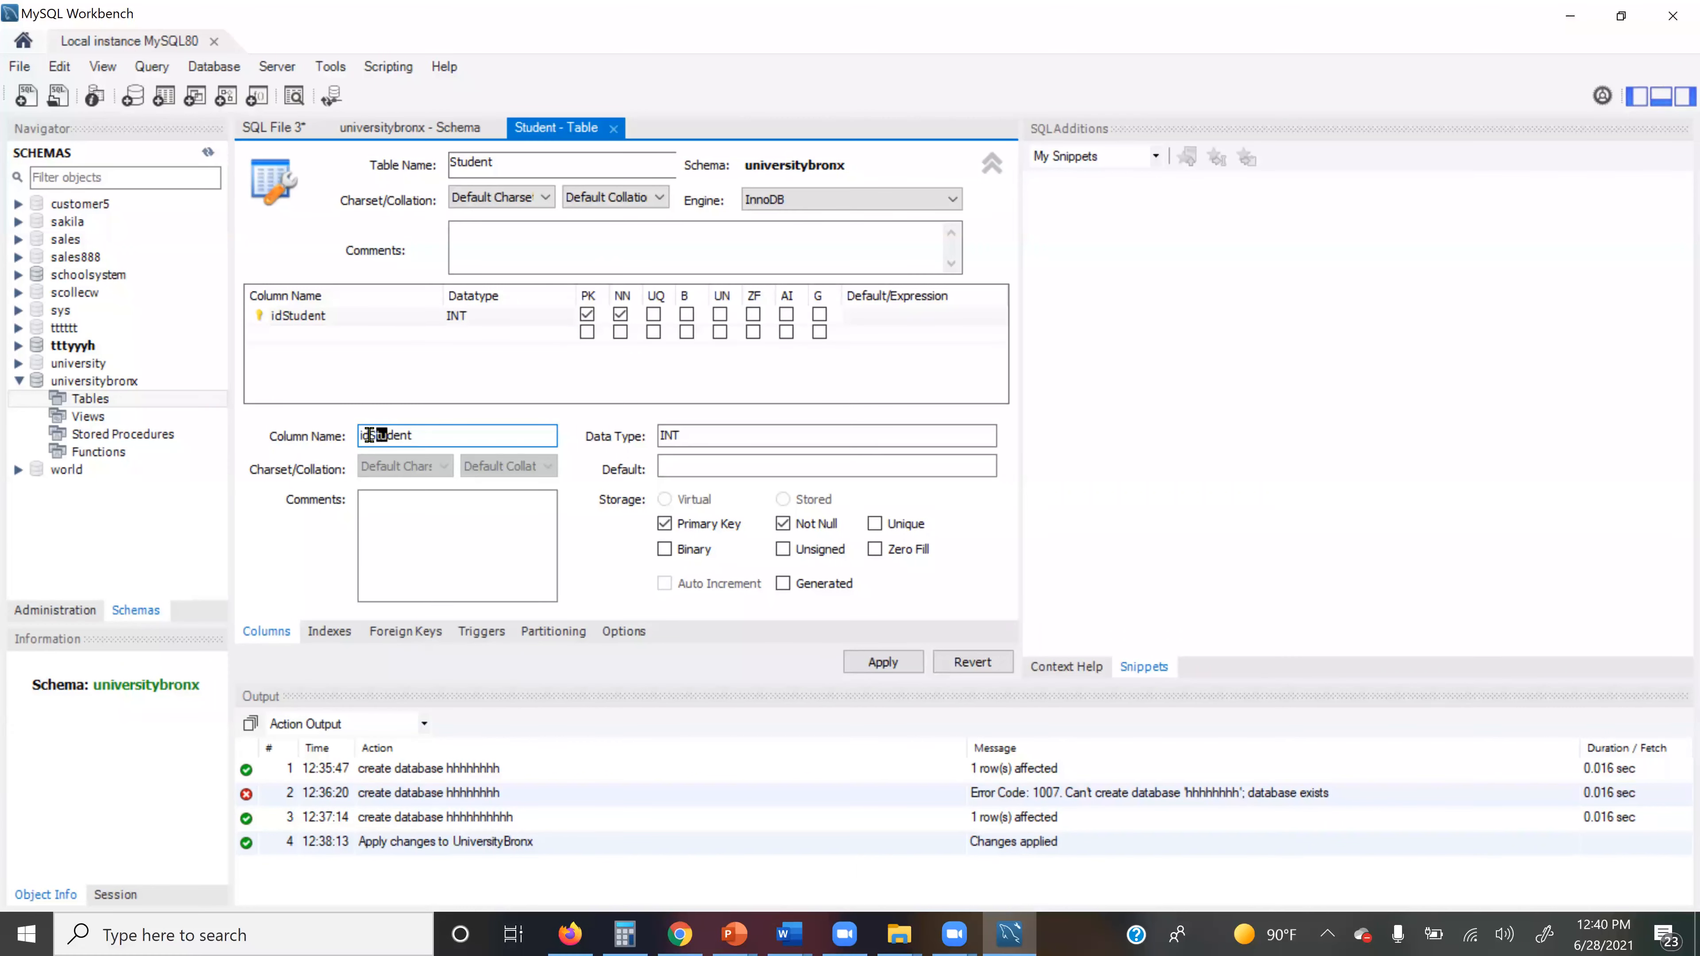
key(BackSpace)
key(BackSpace)
key(BackSpace)
text(S)
click(428, 432)
key(shift+Left)
key(shift+Left)
key(BackSpace)
key(BackSpace)
key(BackSpace)
key(BackSpace)
key(BackSpace)
key(BackSpace)
text(STD)
key(BackSpace)
text(ID)
click(693, 438)
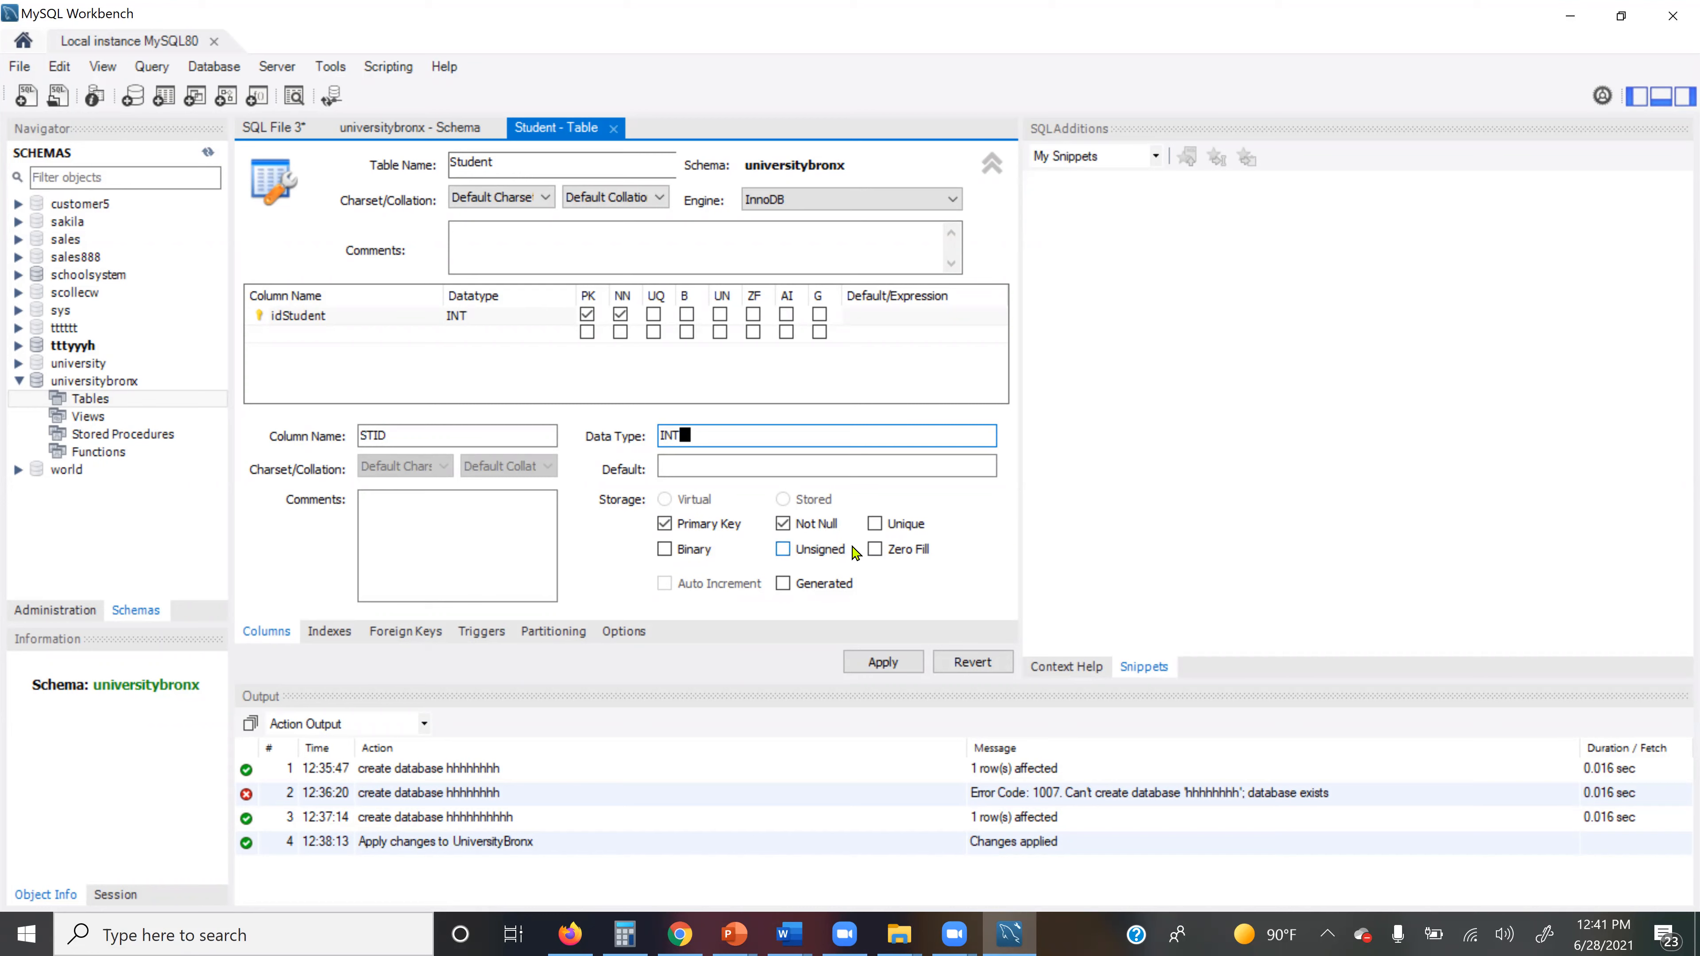
click(882, 663)
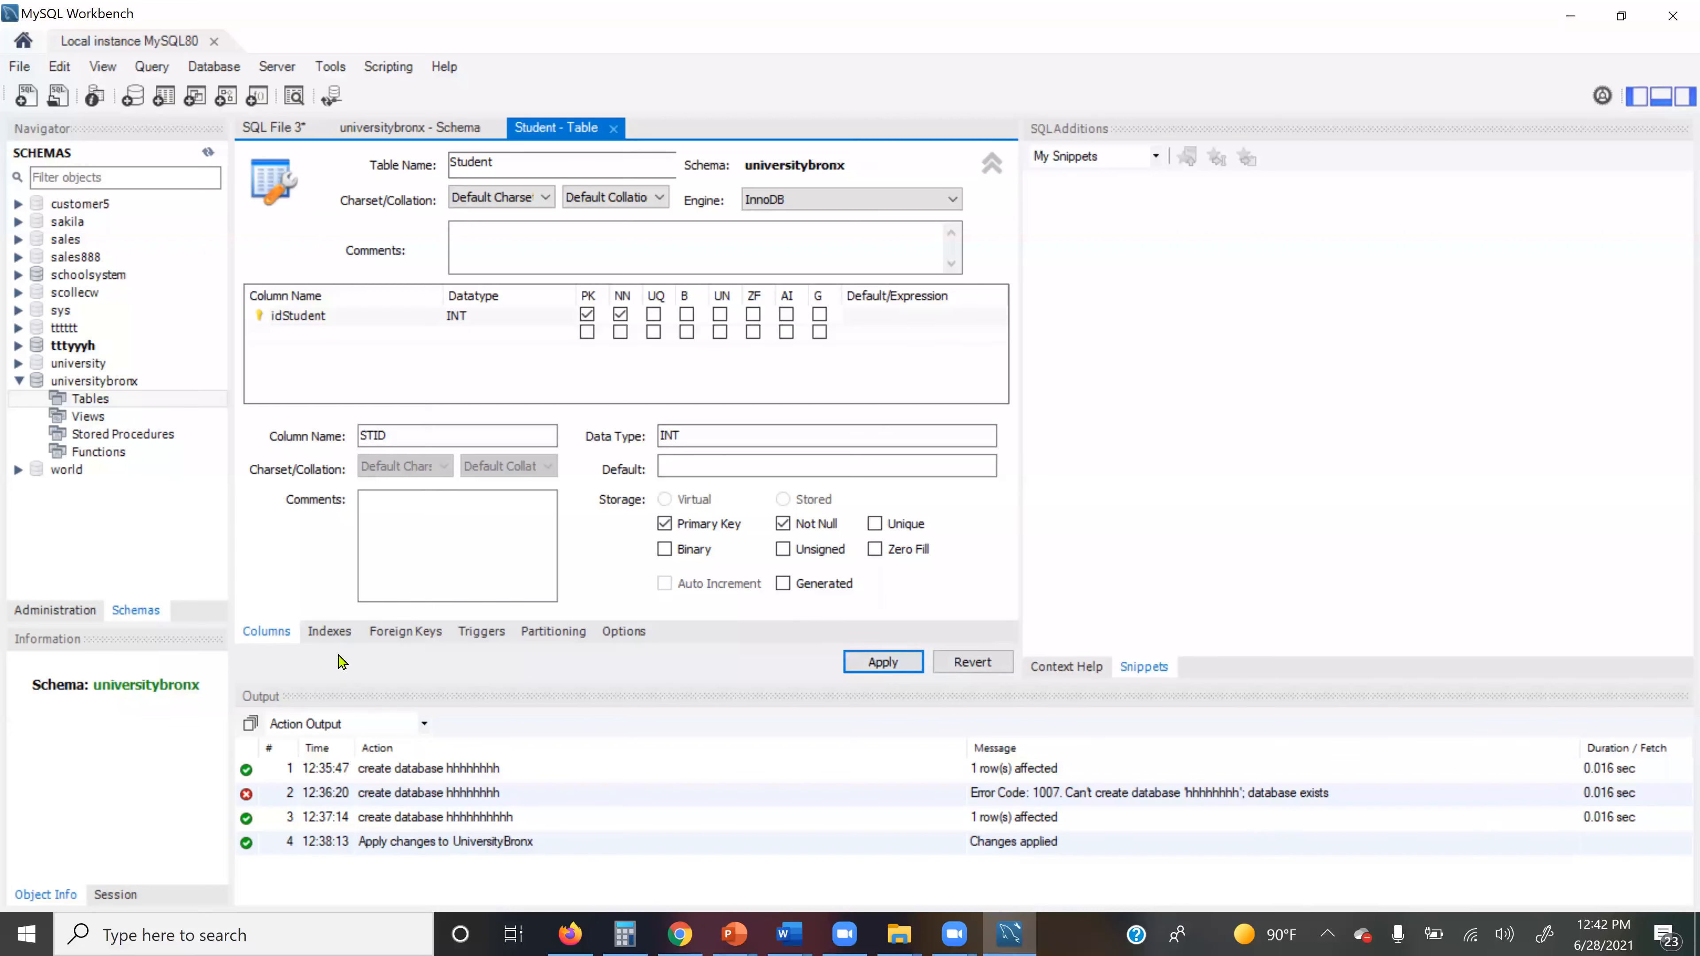
Step: Check the Student table's Indexes and Foreign Keys tabs, then show the Navigator's Administration options
click(330, 633)
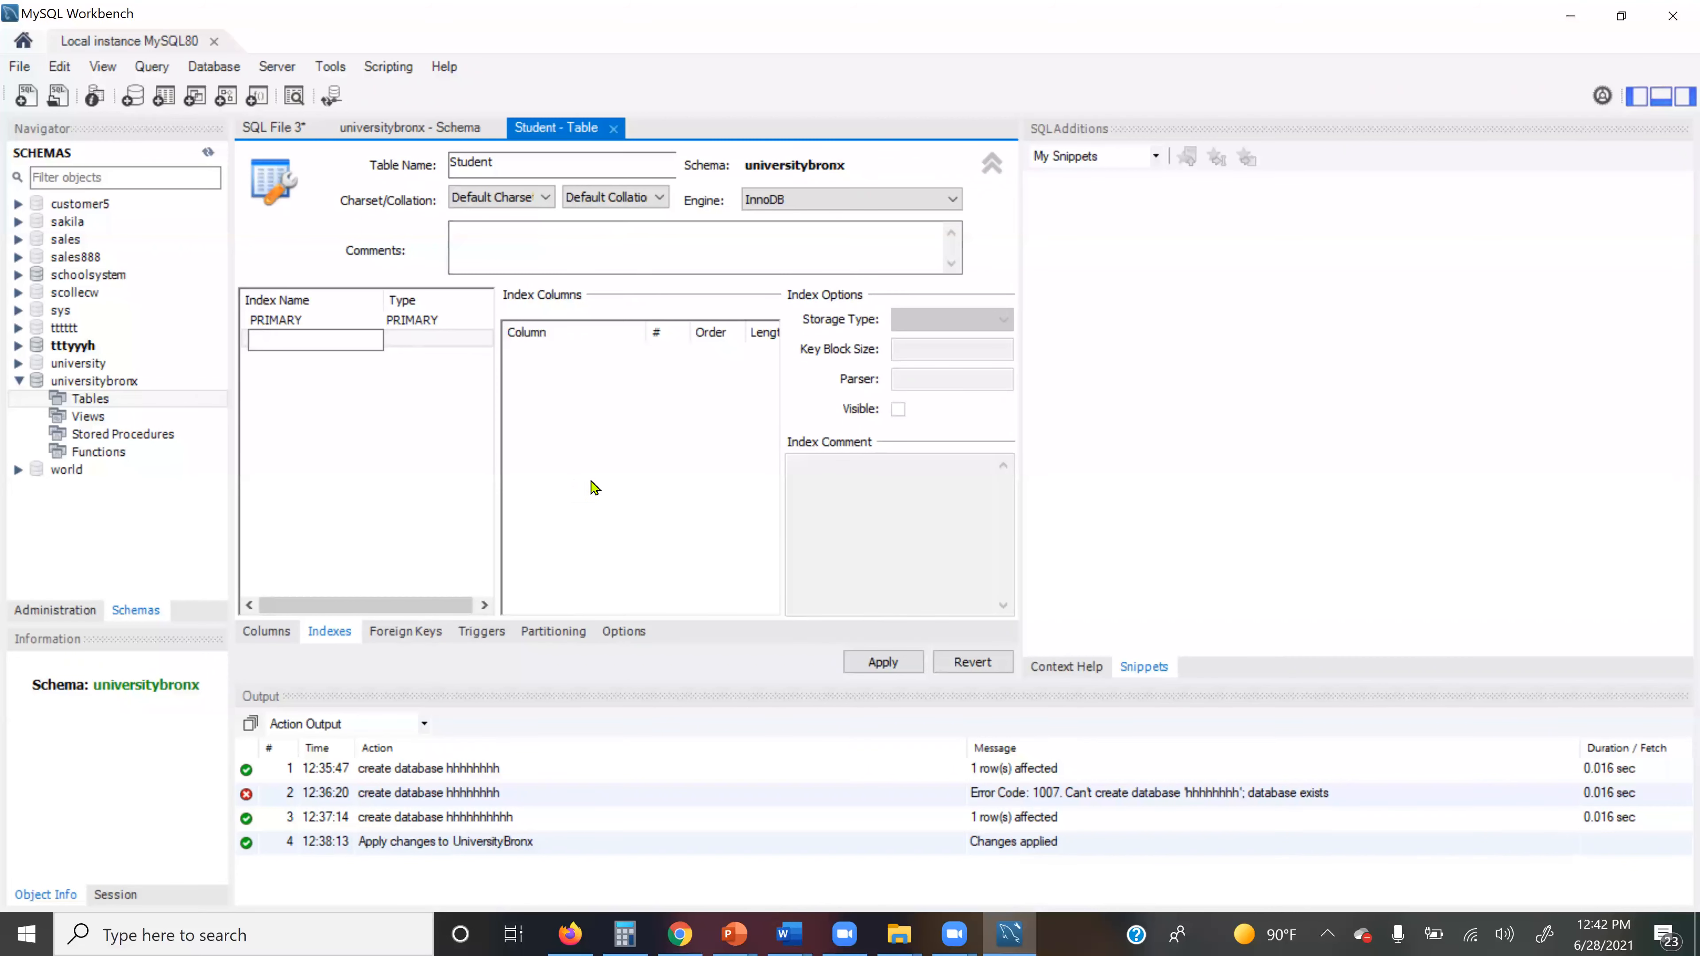
click(400, 636)
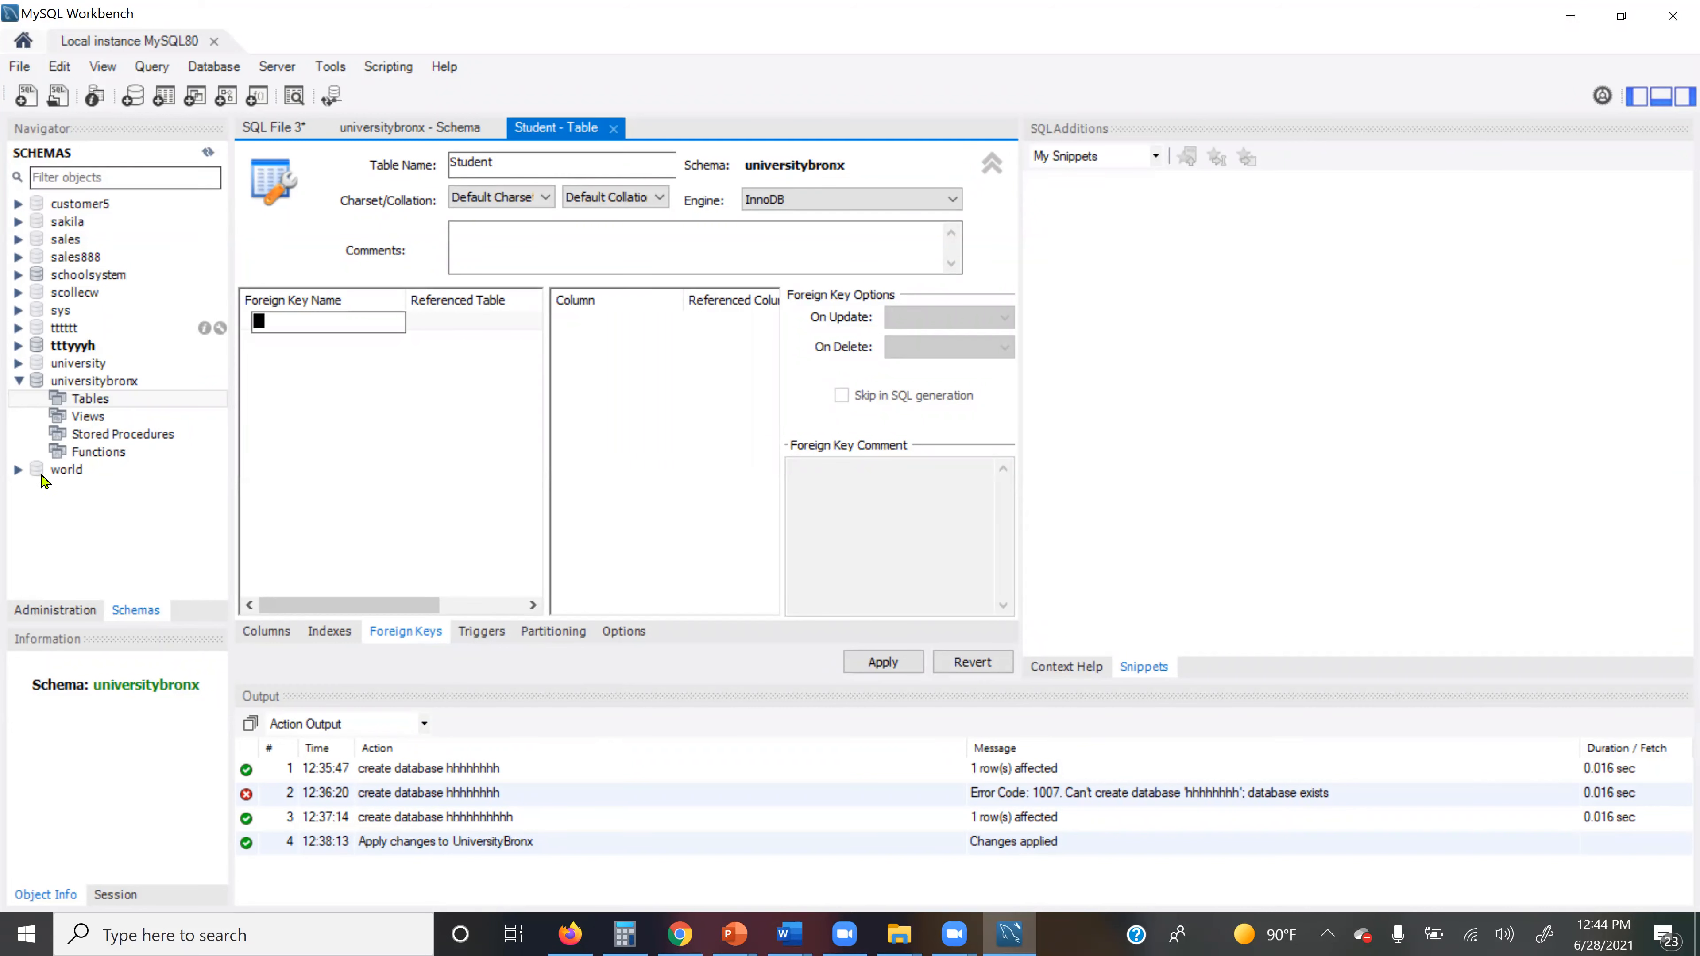
click(54, 616)
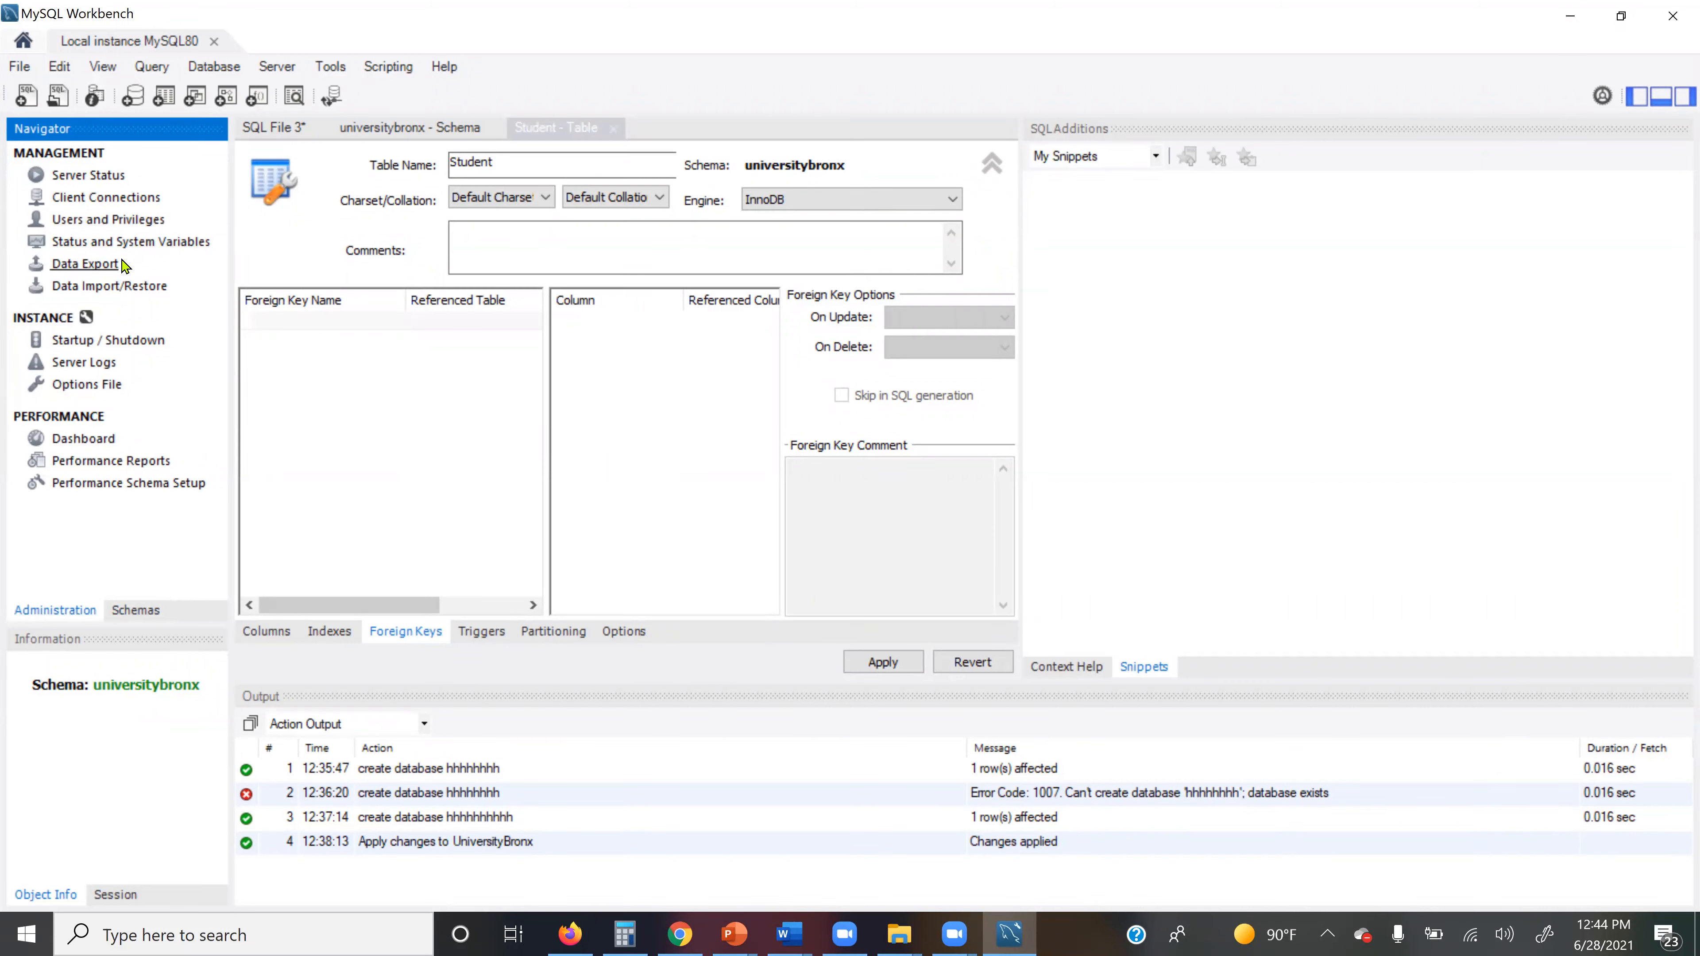
Step: View the Client Connections page, then return the Navigator to the Schemas list
click(110, 199)
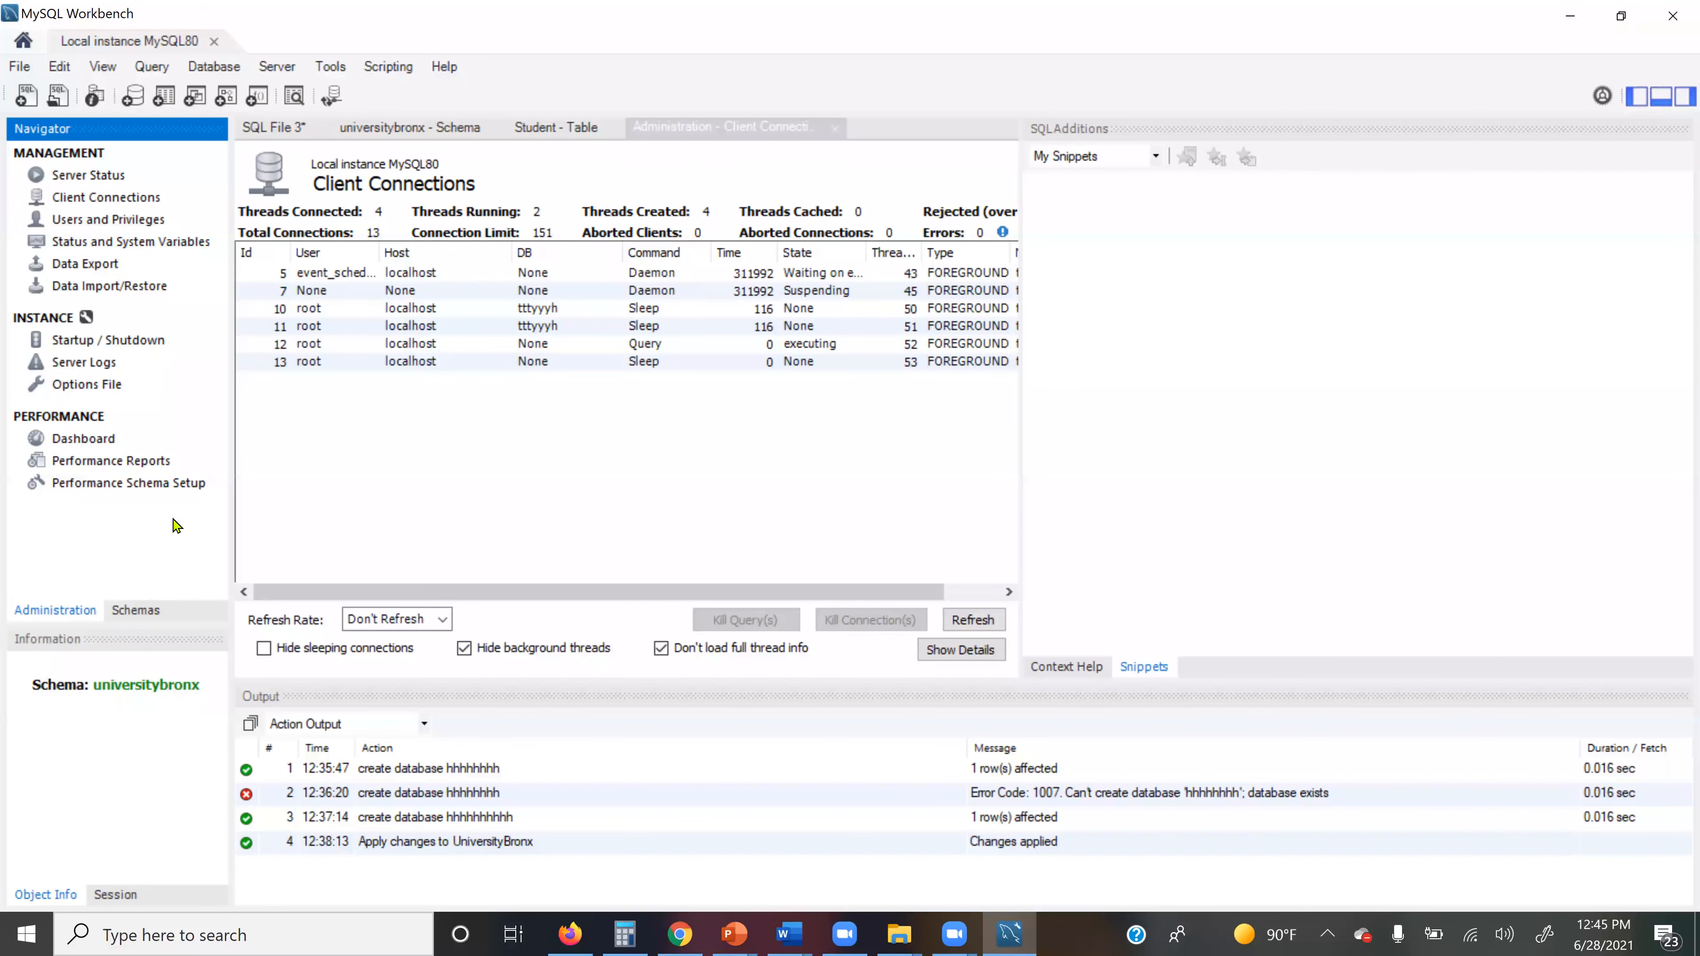
click(136, 612)
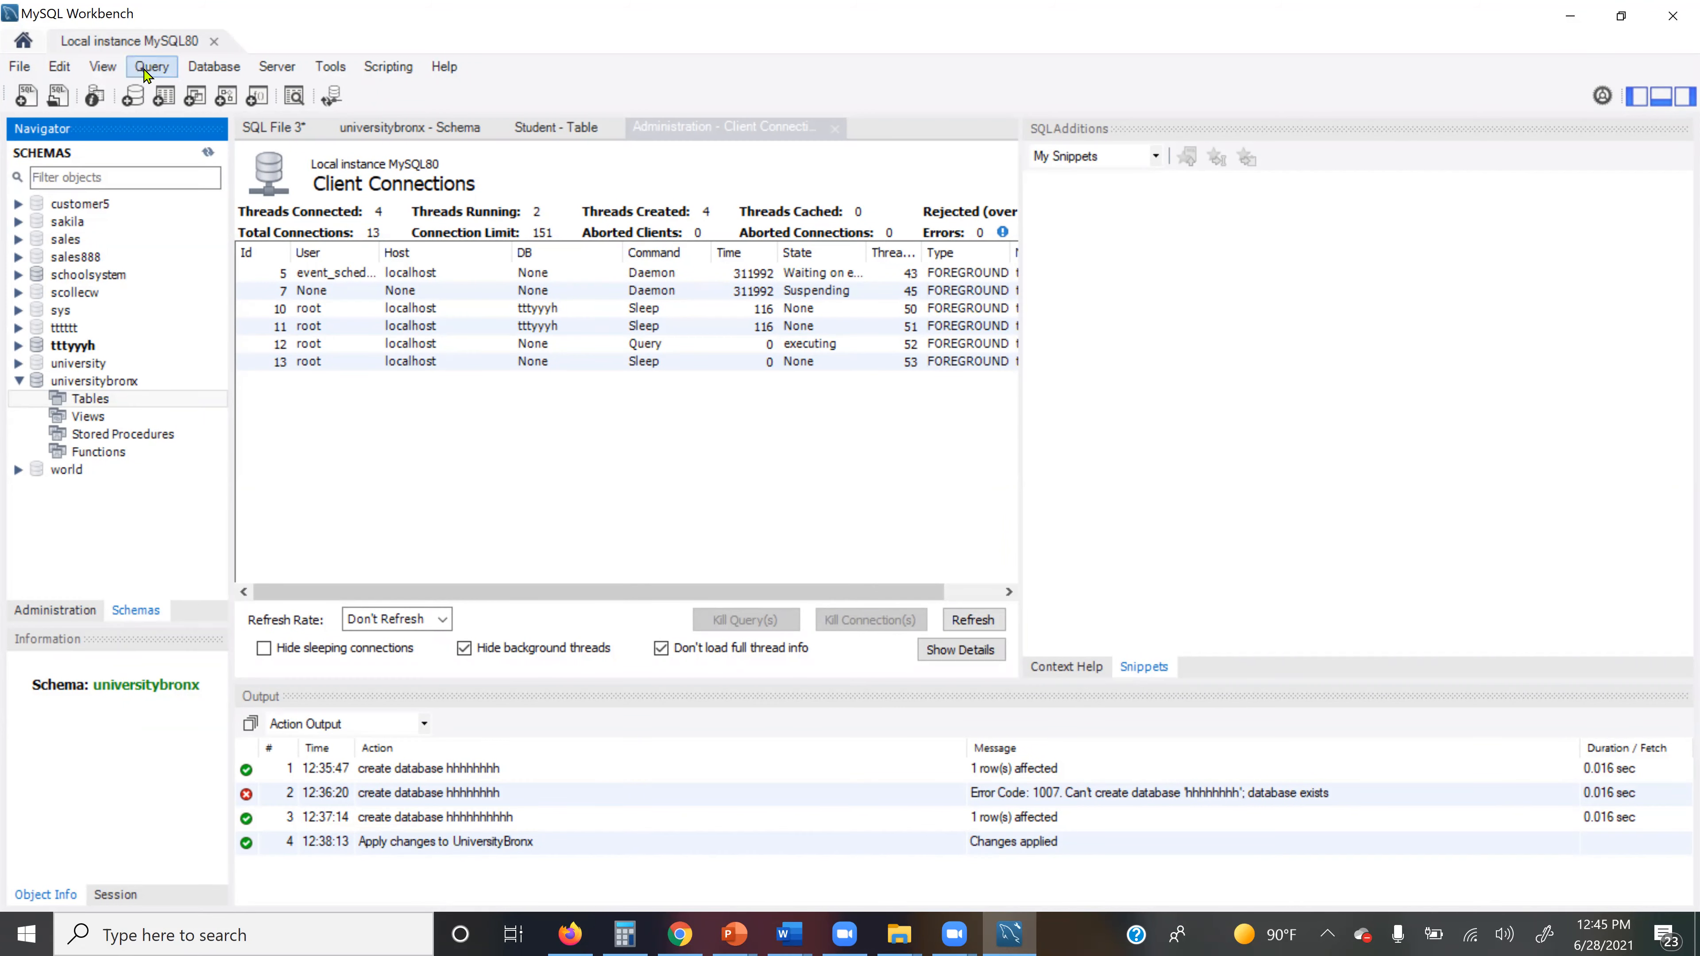
Step: Open a new SQL File 4 query tab and set customer5 as the default schema
click(23, 67)
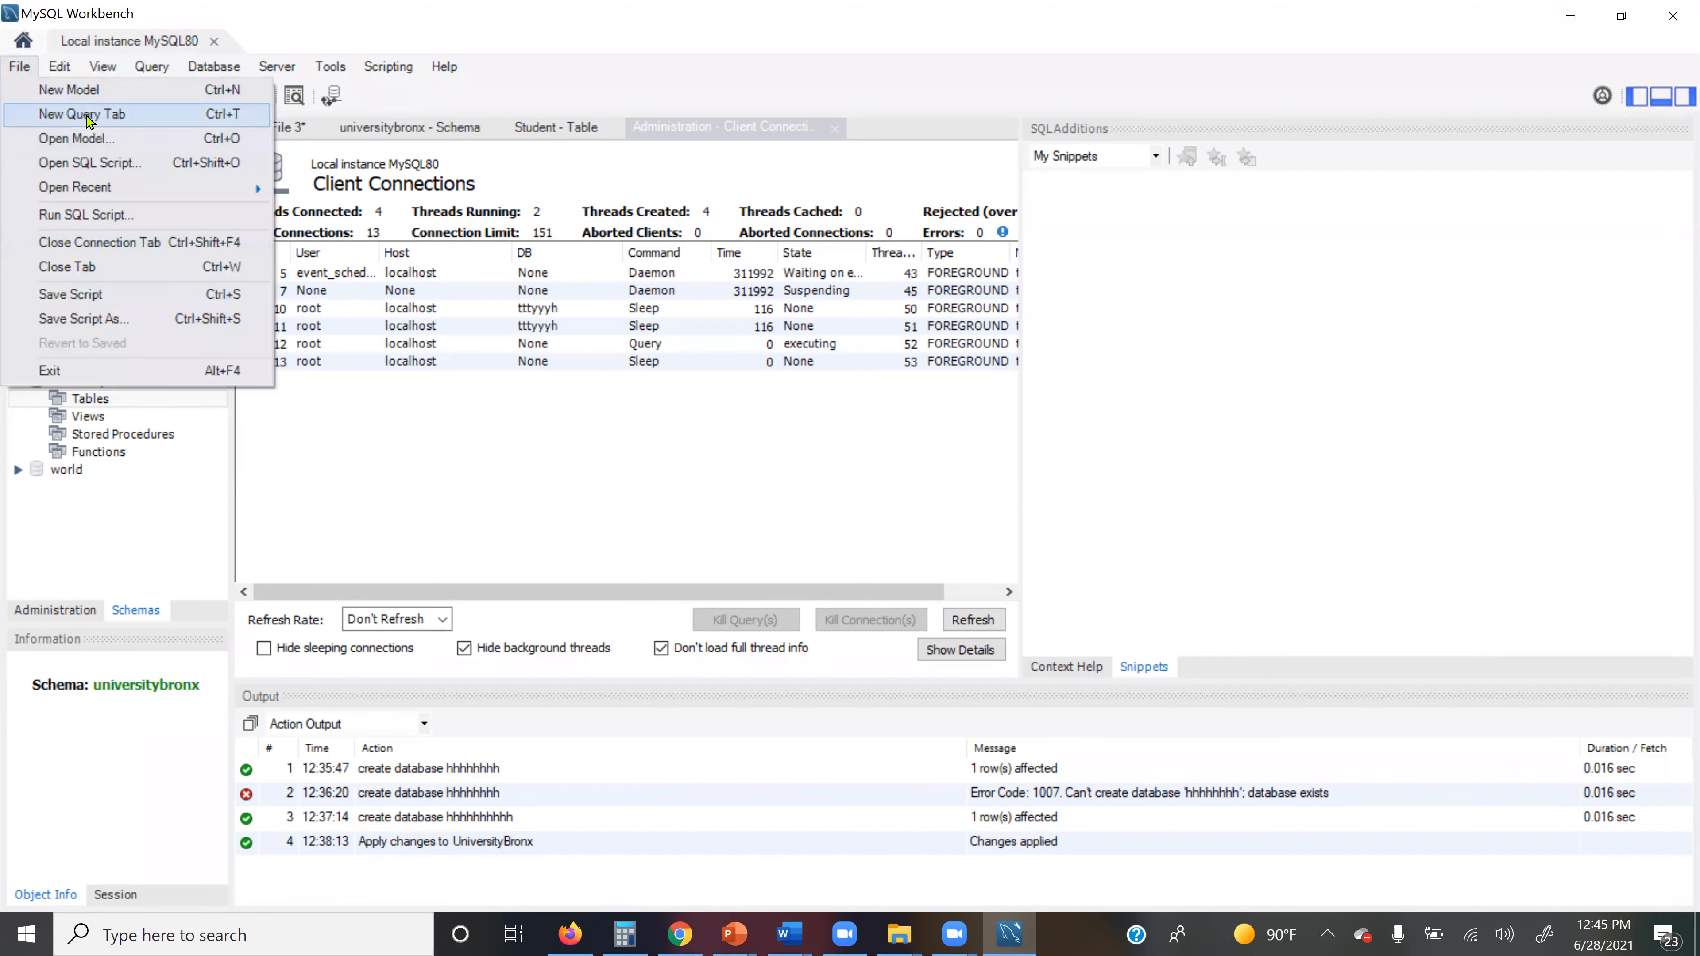
click(96, 126)
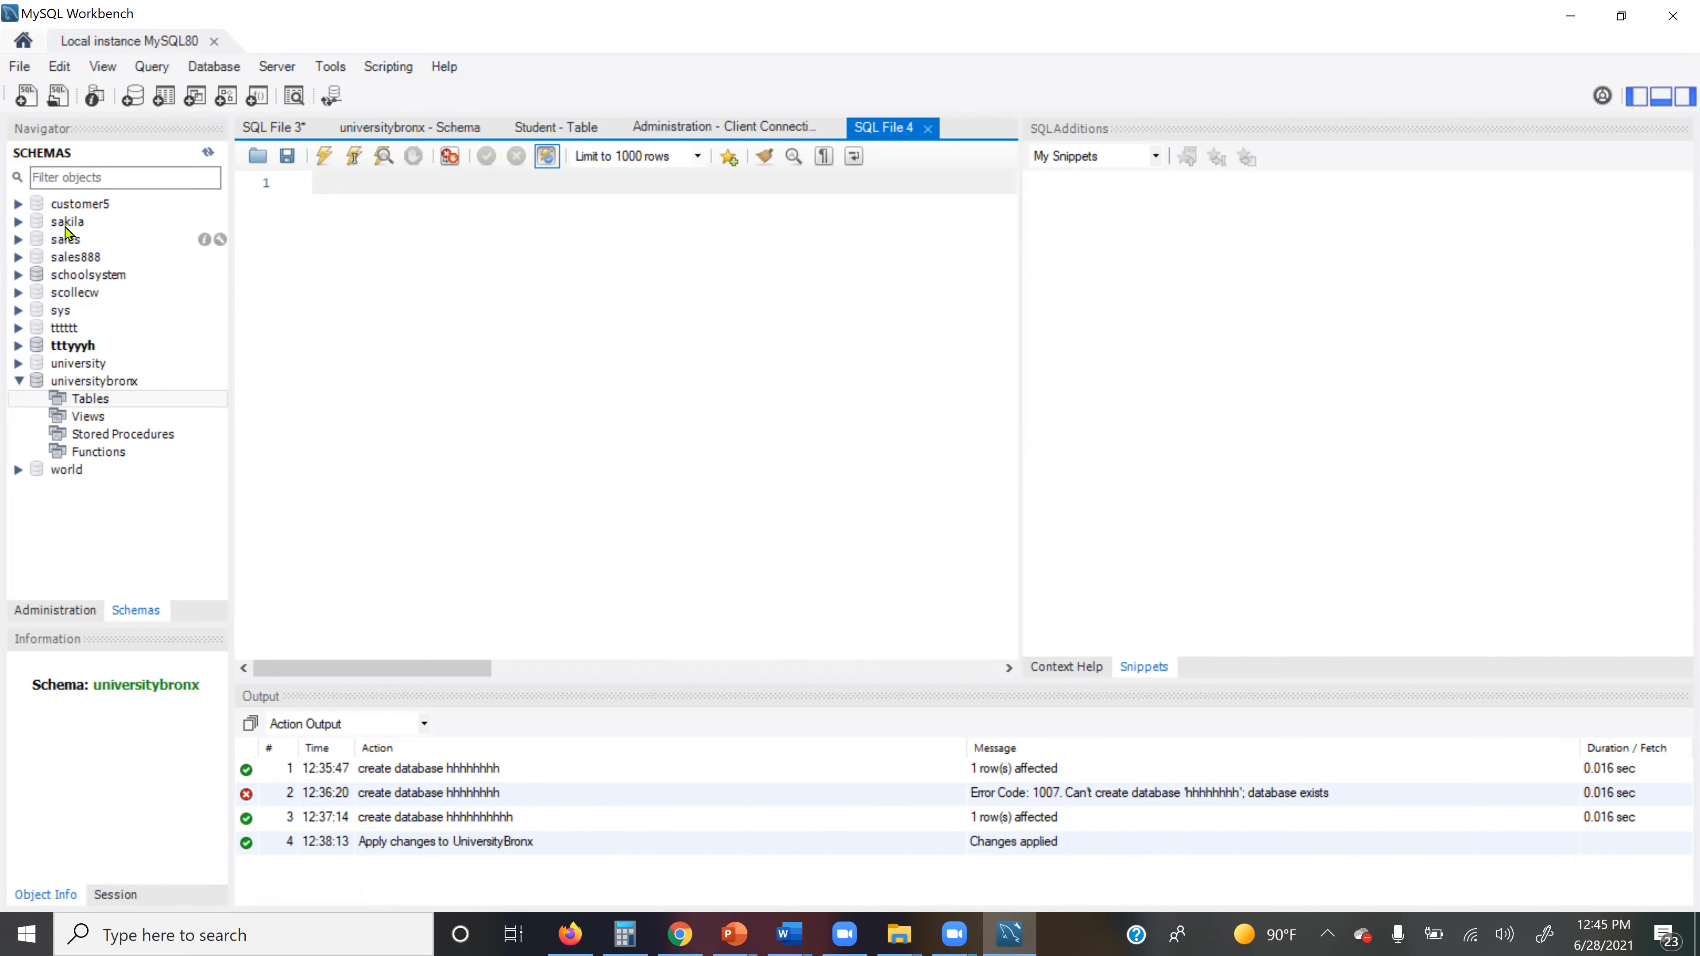
double_click(94, 205)
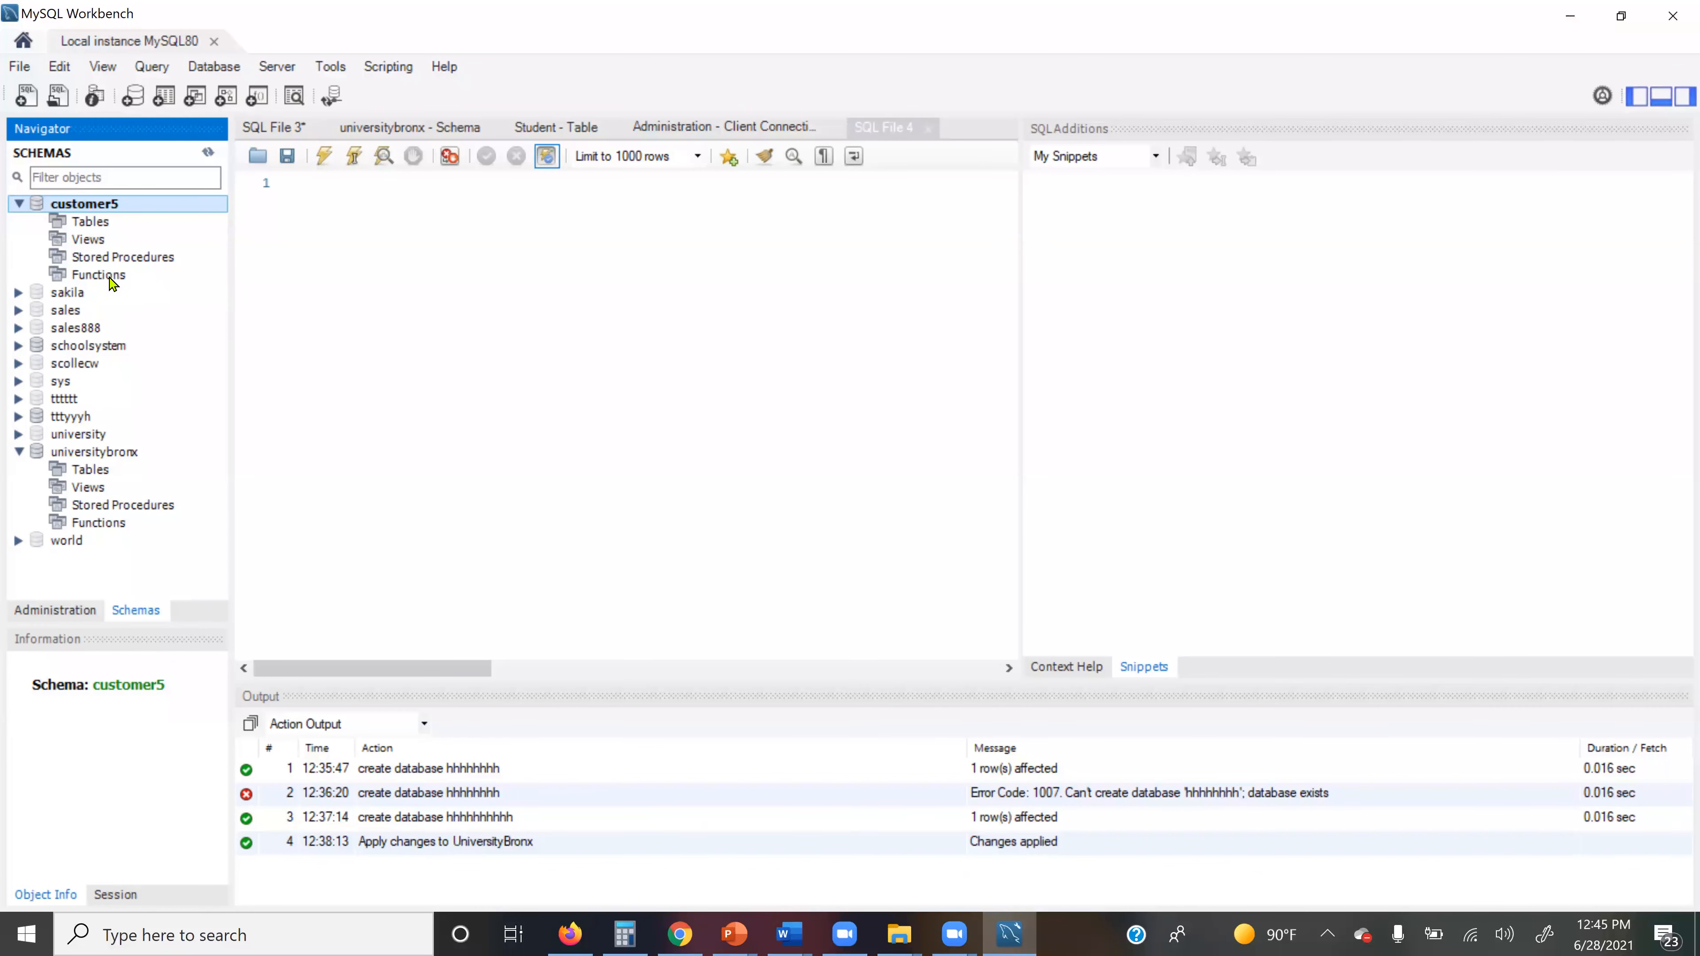
click(82, 229)
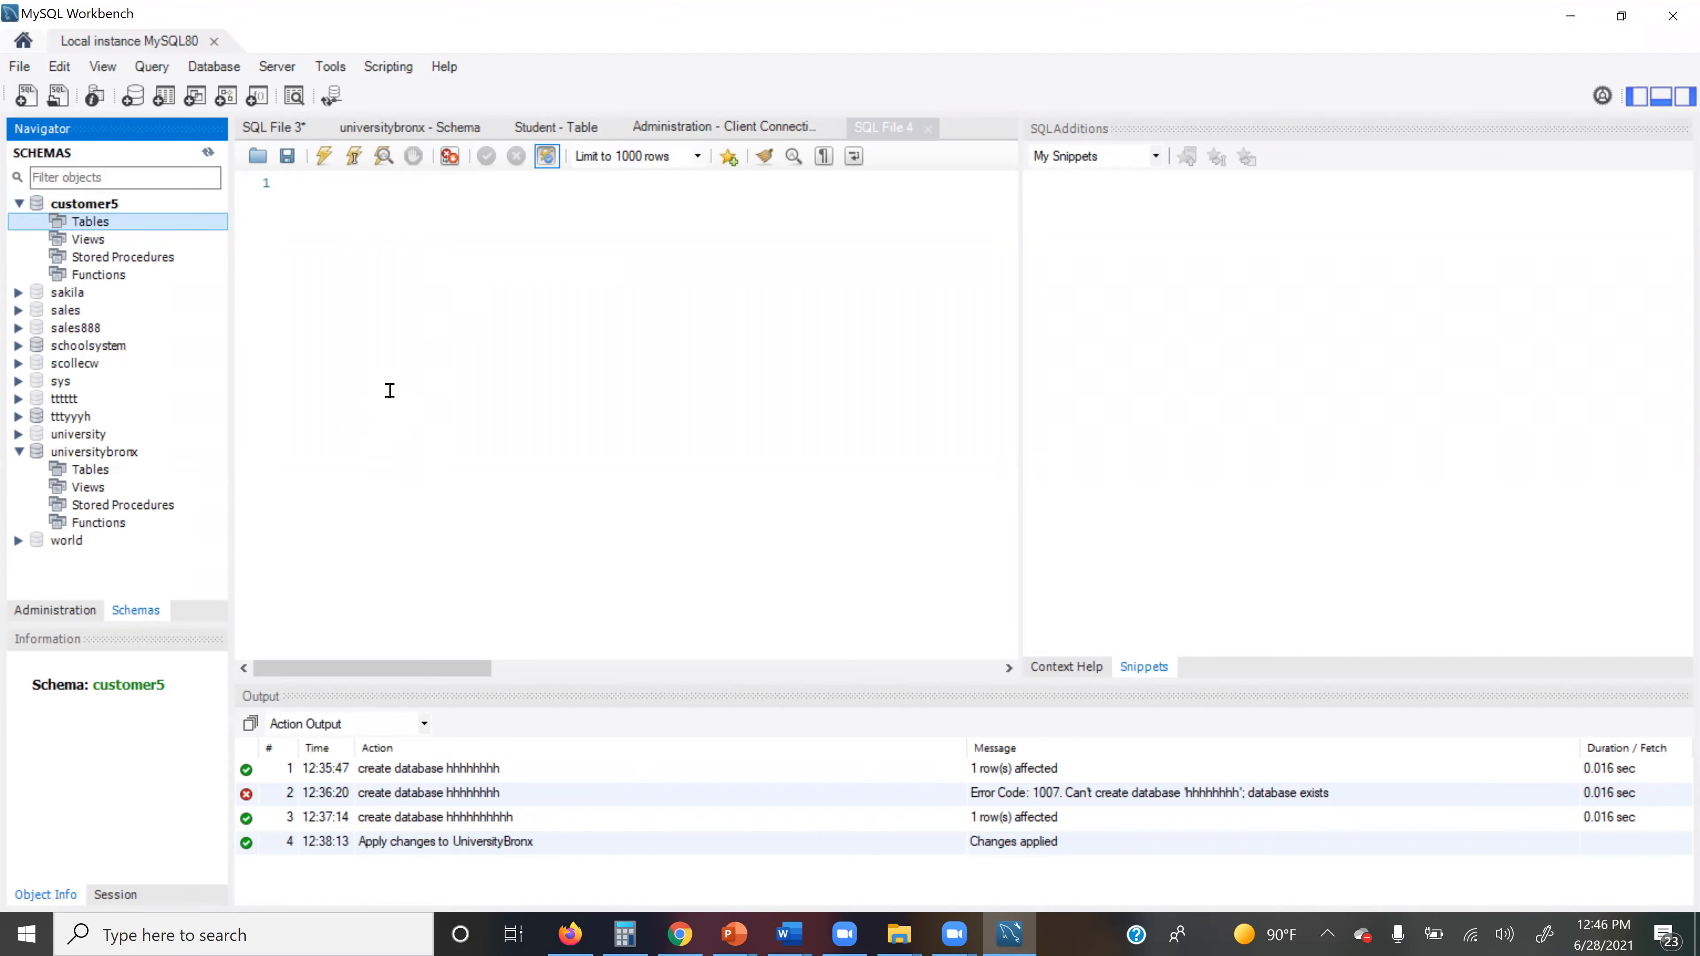
click(151, 70)
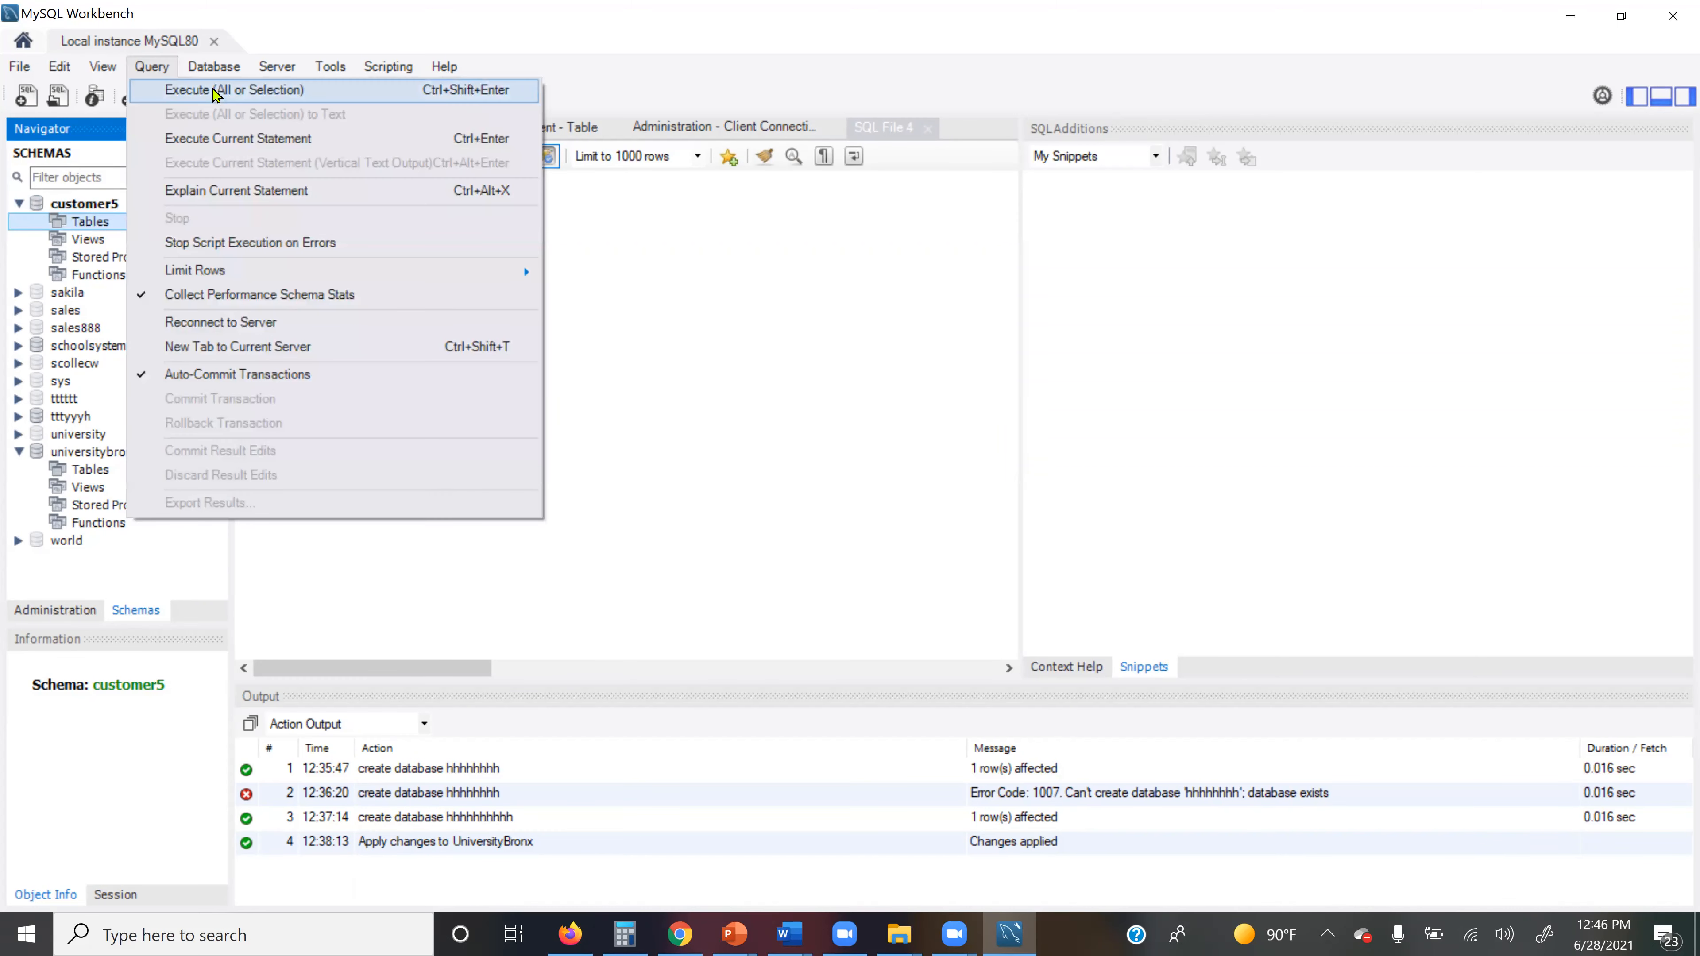
Step: Try running the editor script and browsing for a SQL file, then cancel the file dialog
click(757, 305)
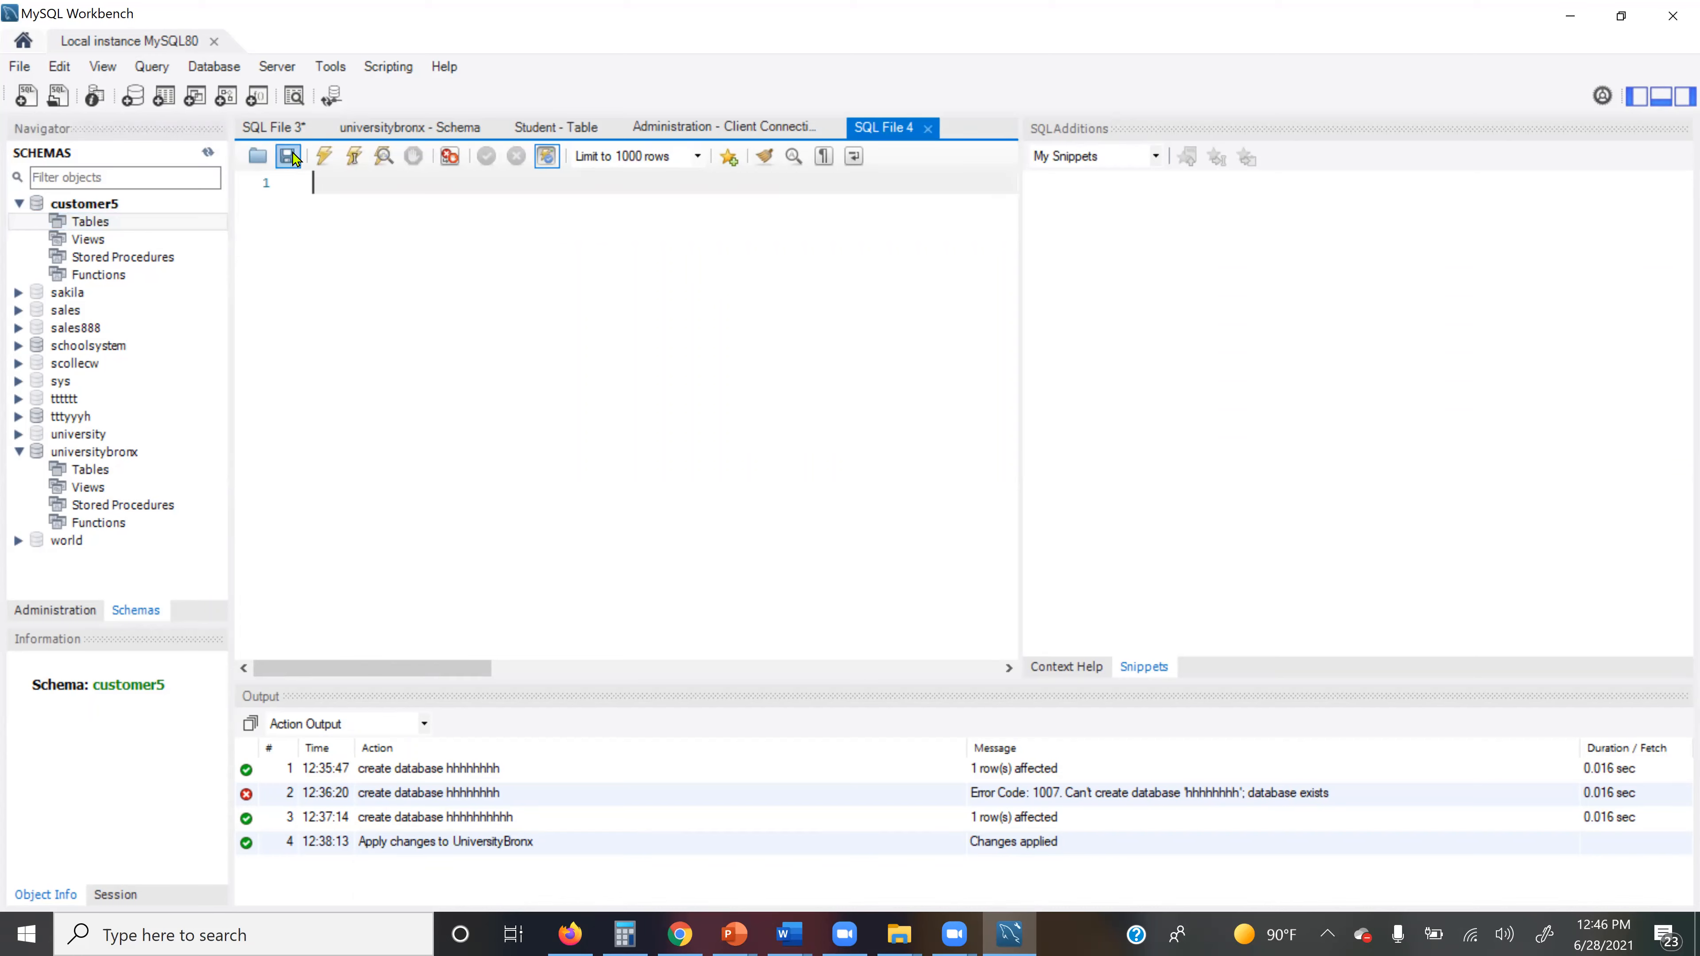
click(259, 157)
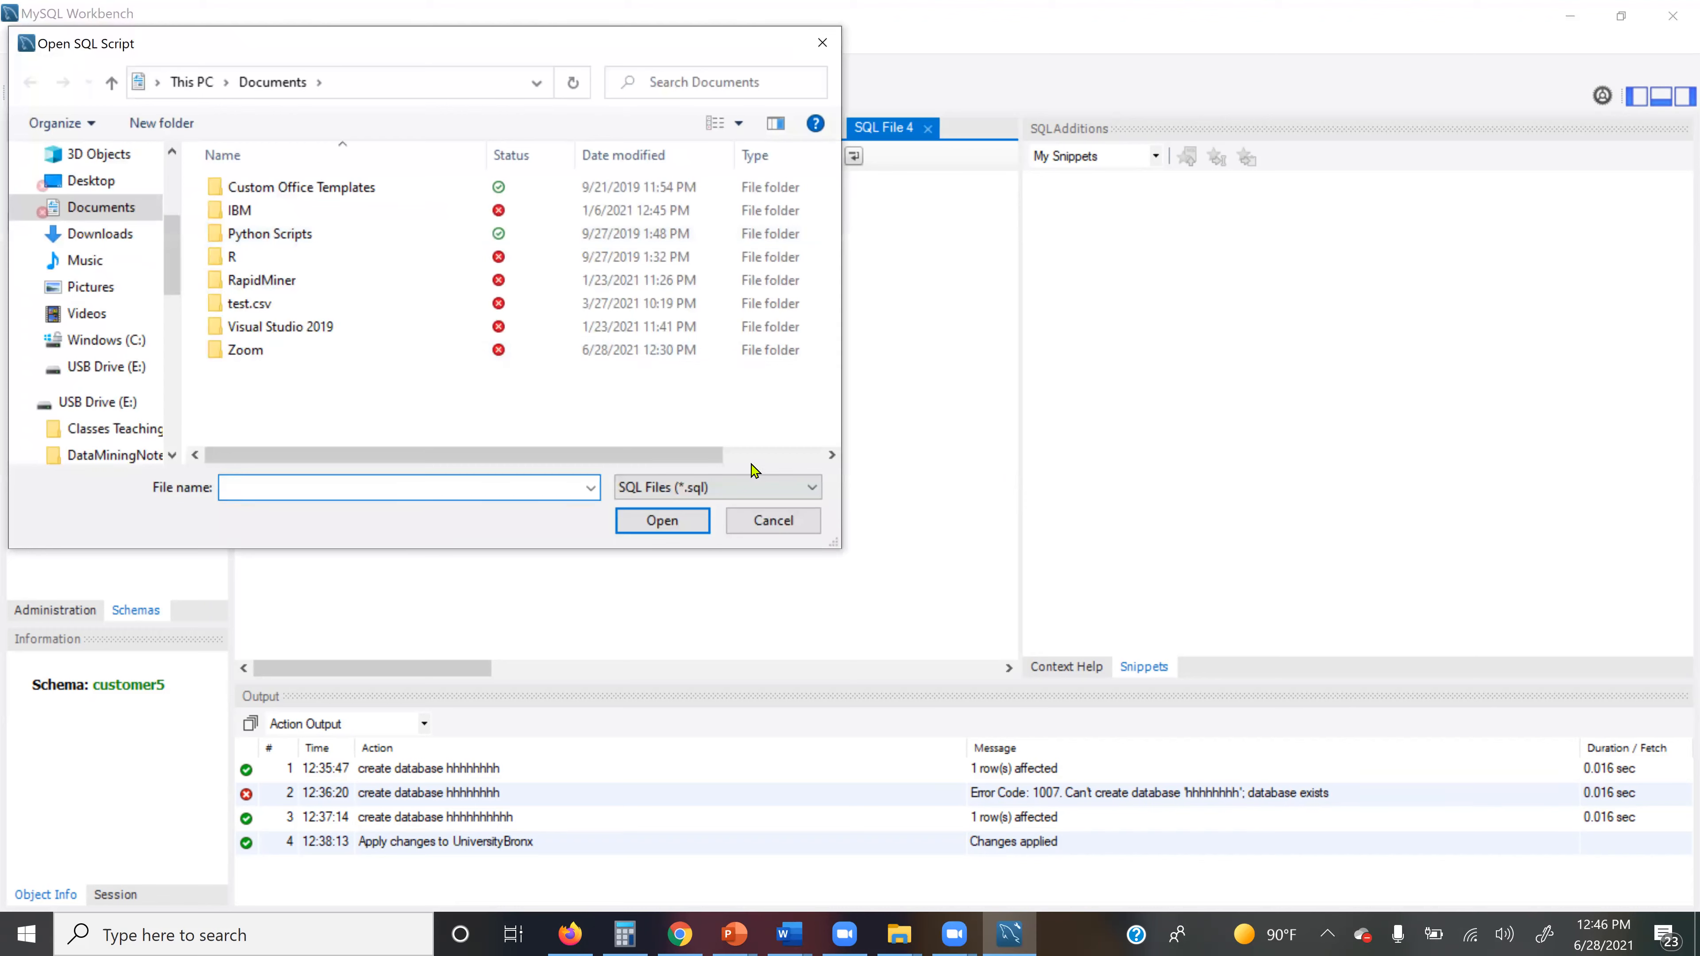
click(775, 521)
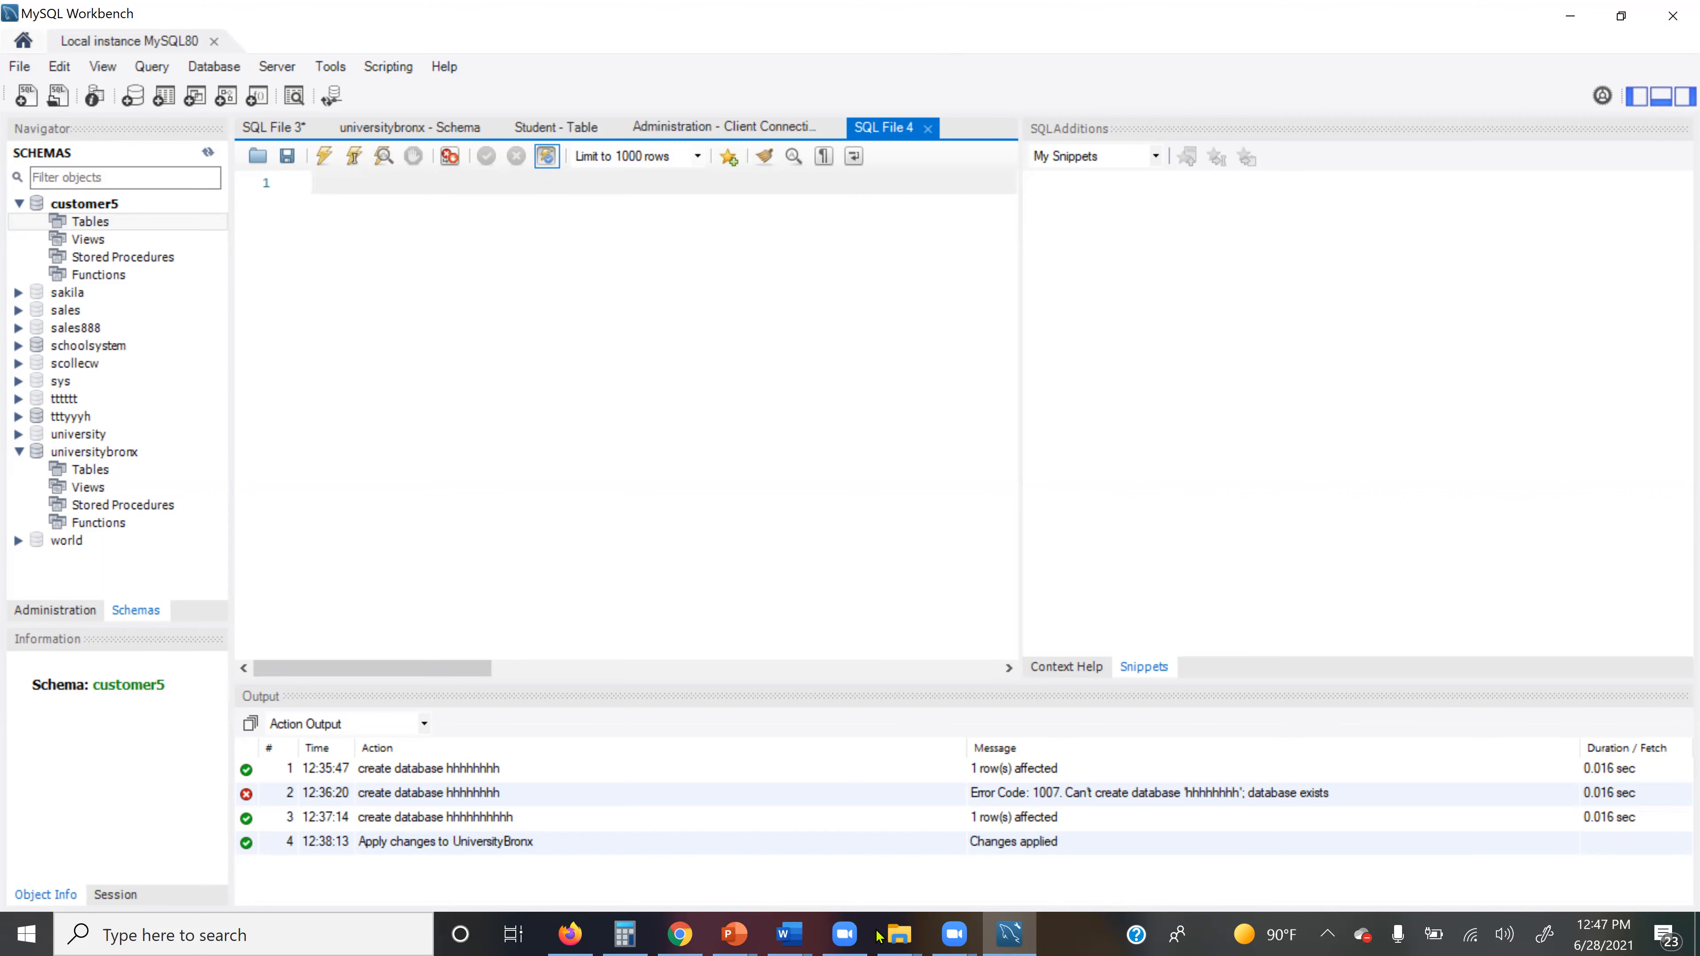
Step: Review the Moodle course page in Chrome, then return to the empty SQL File 4 tab
click(668, 935)
click(669, 934)
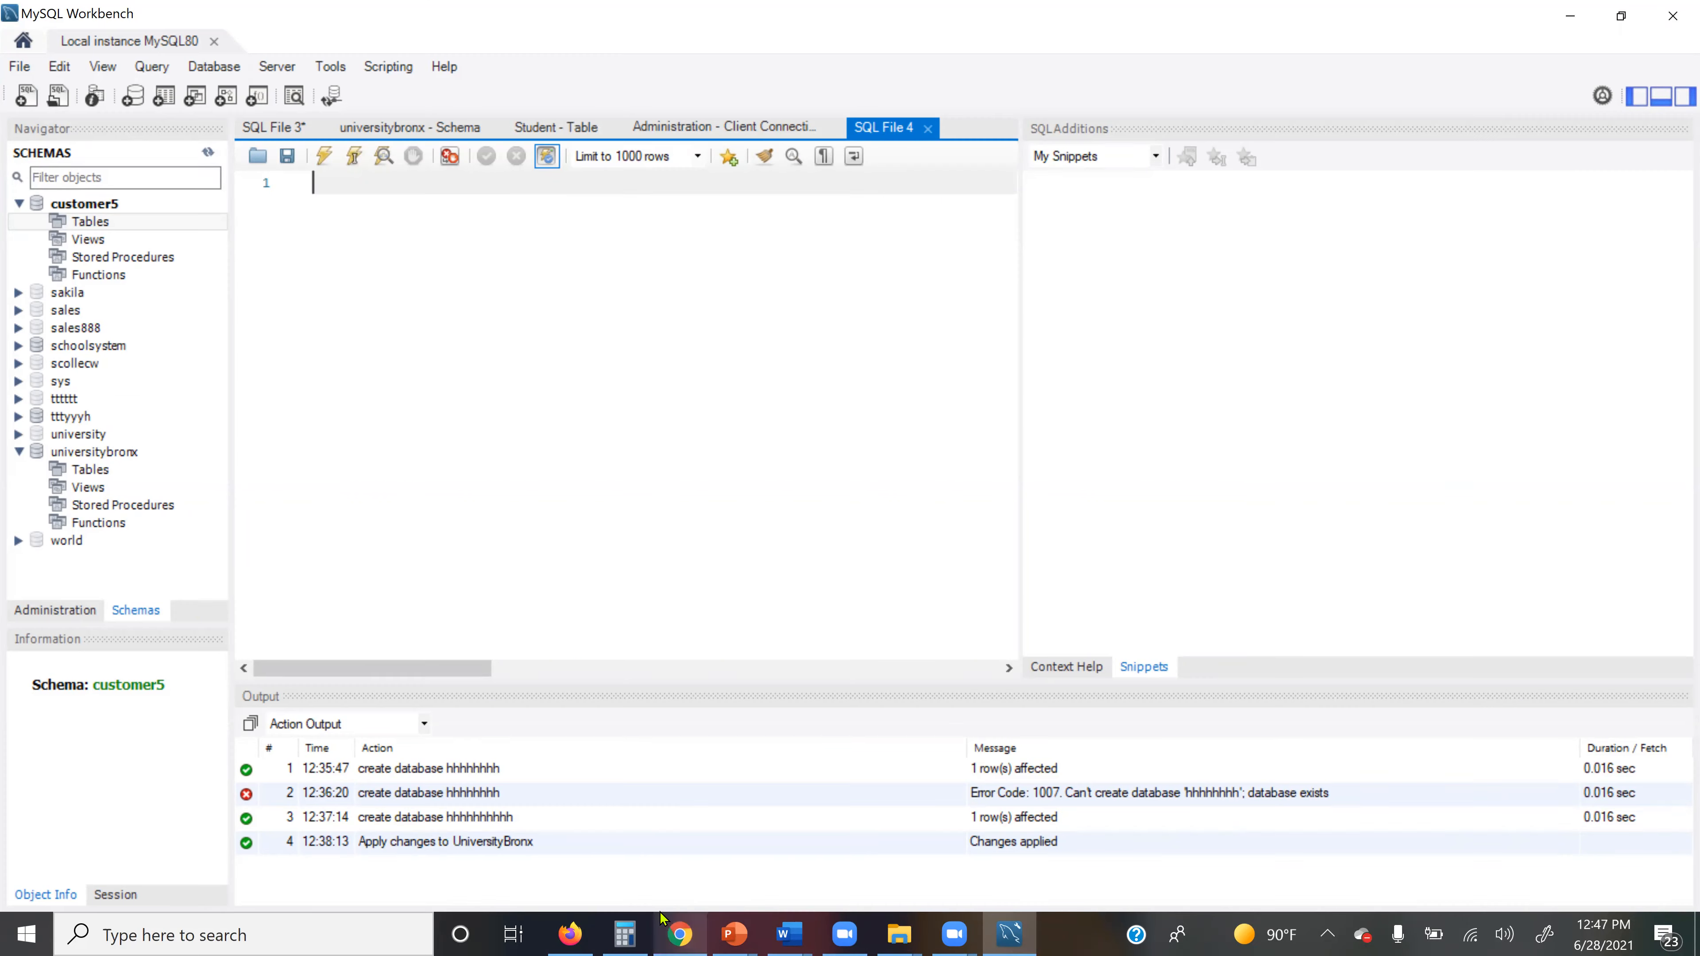
click(670, 935)
scroll(1085, 740, down, 6)
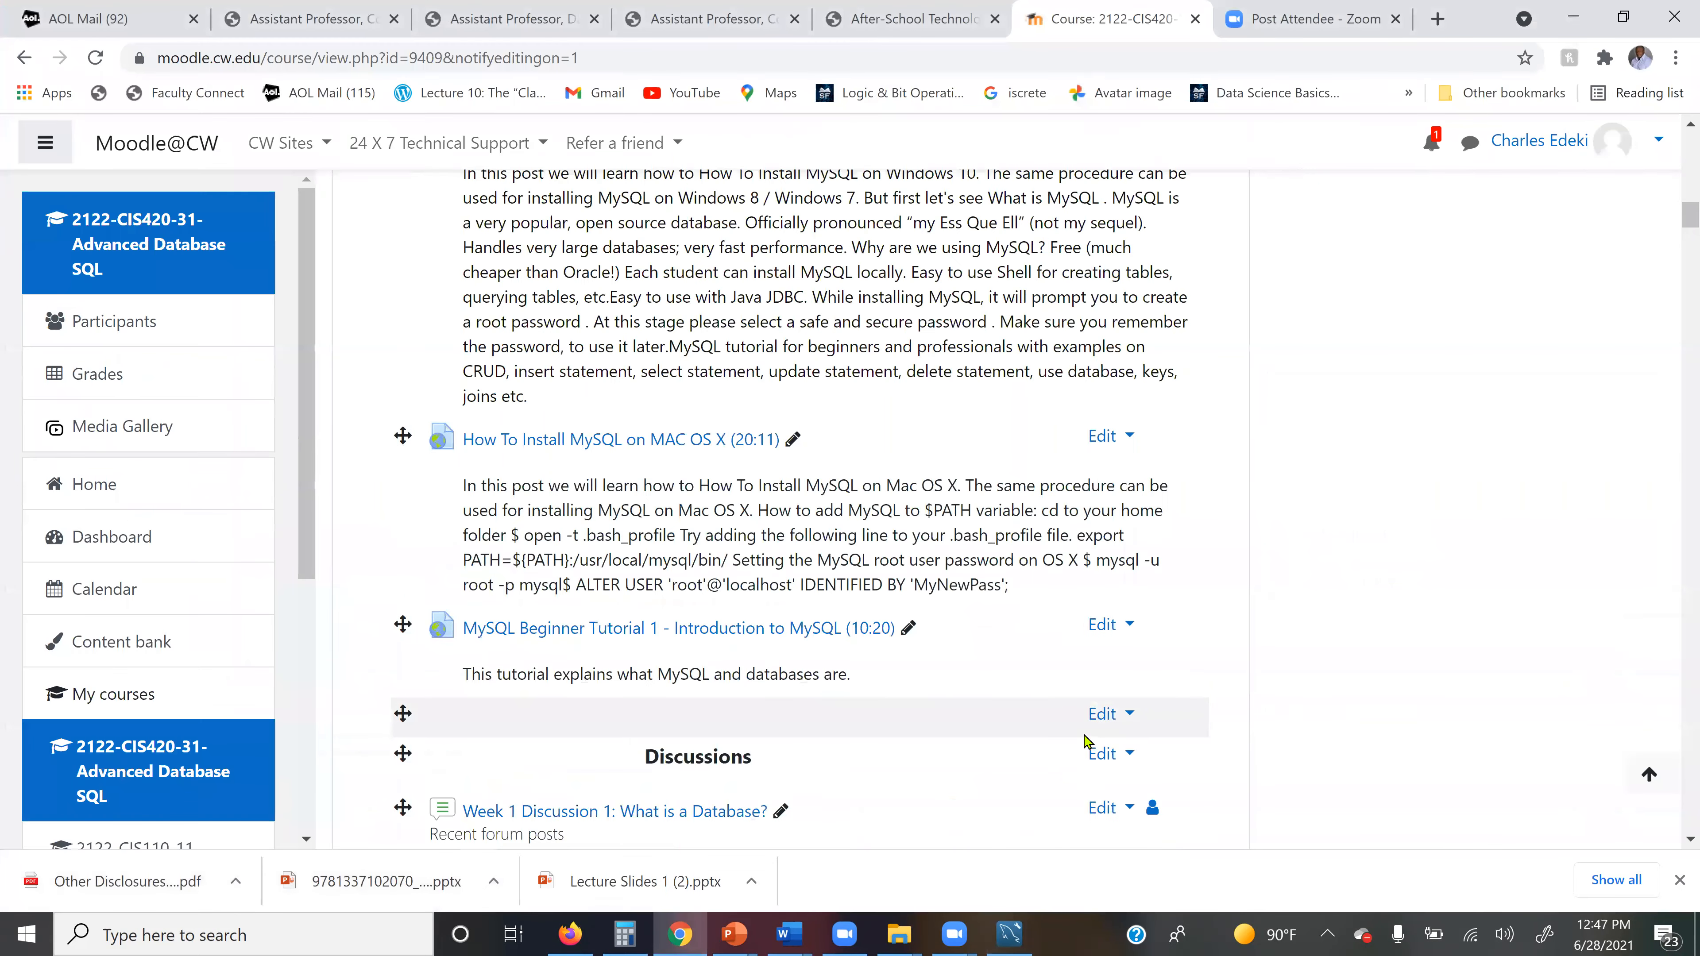
scroll(1168, 777, down, 7)
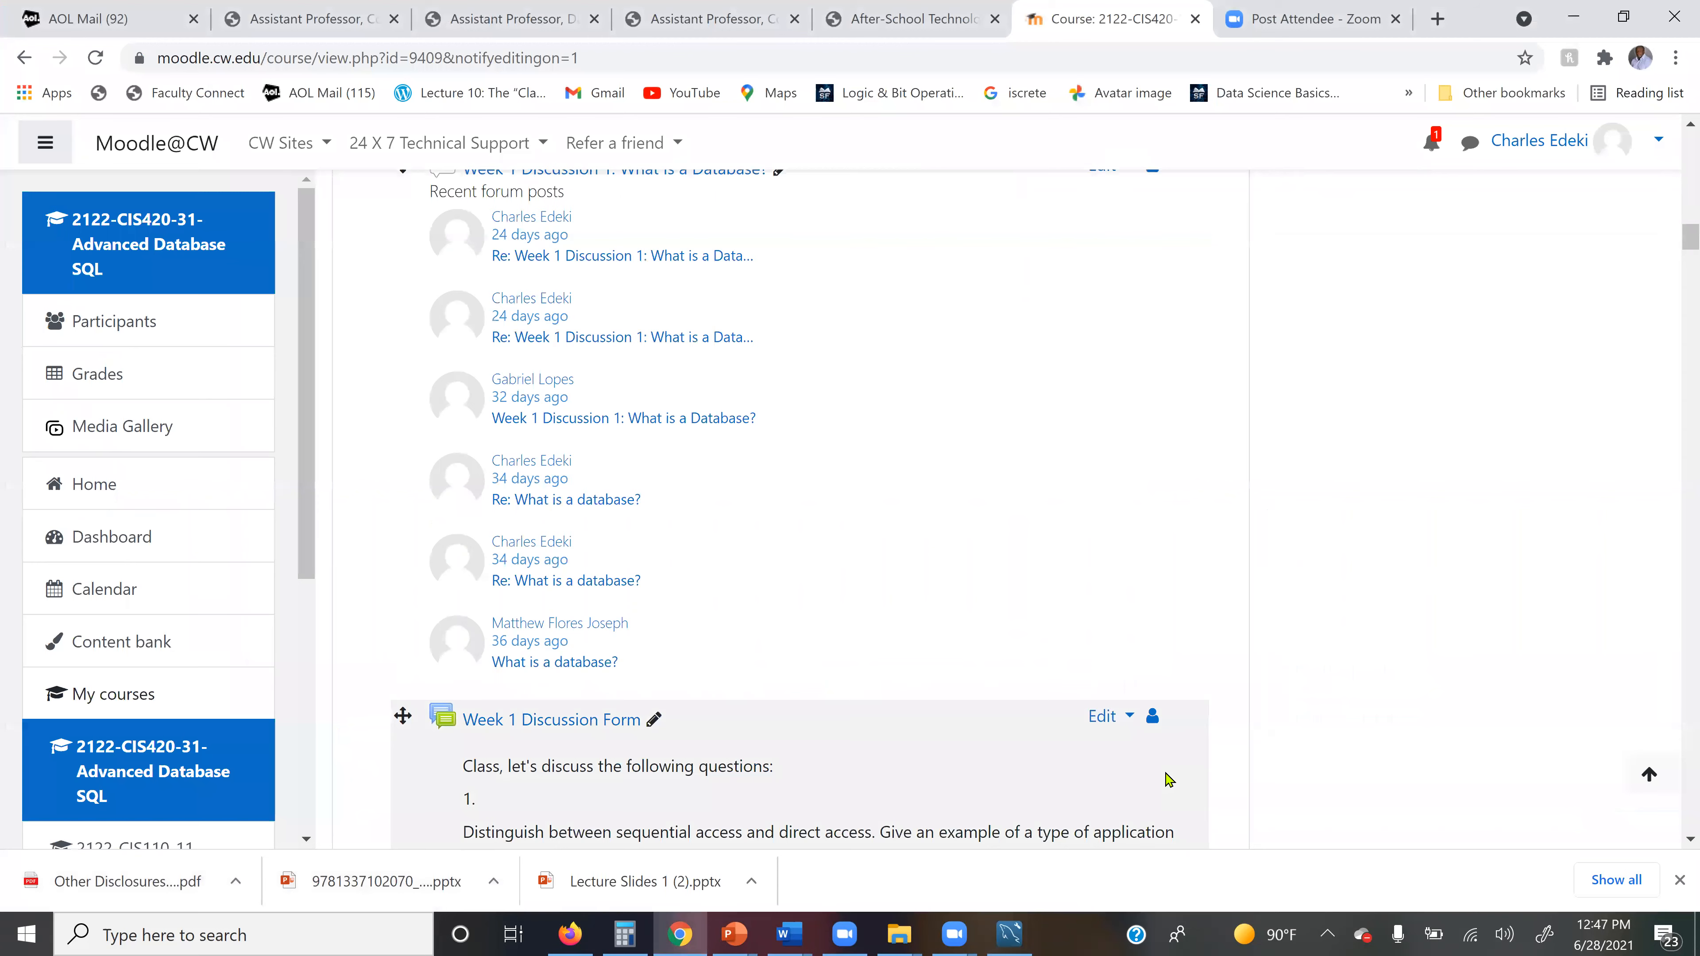
click(669, 934)
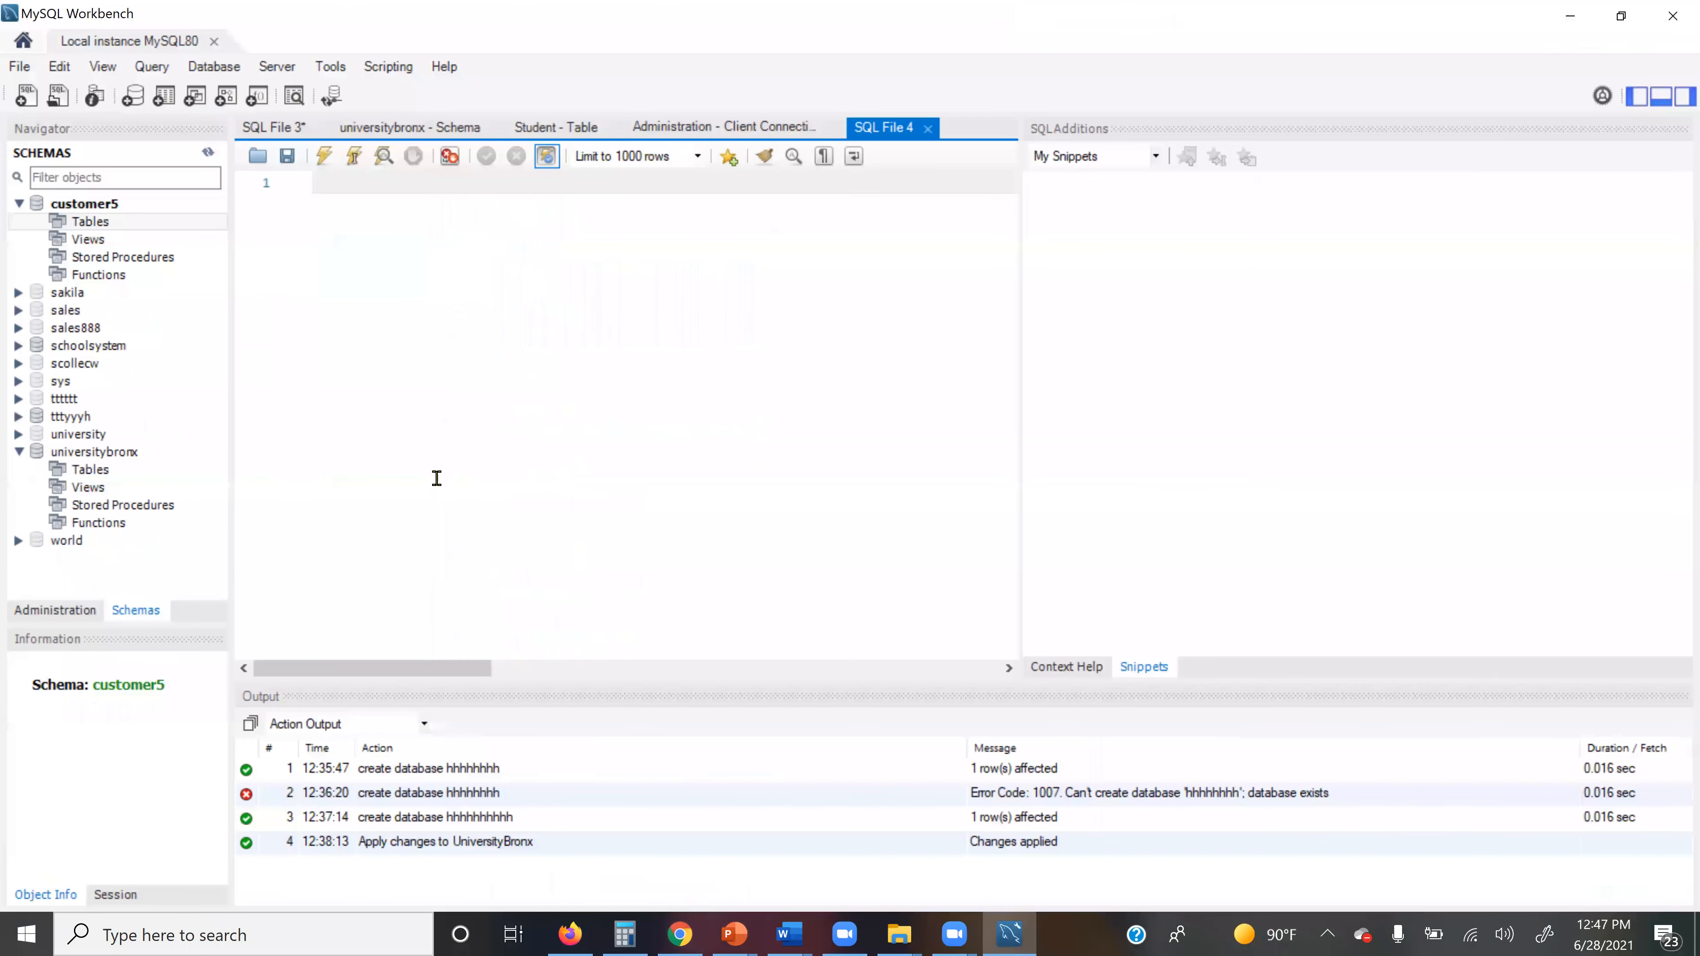